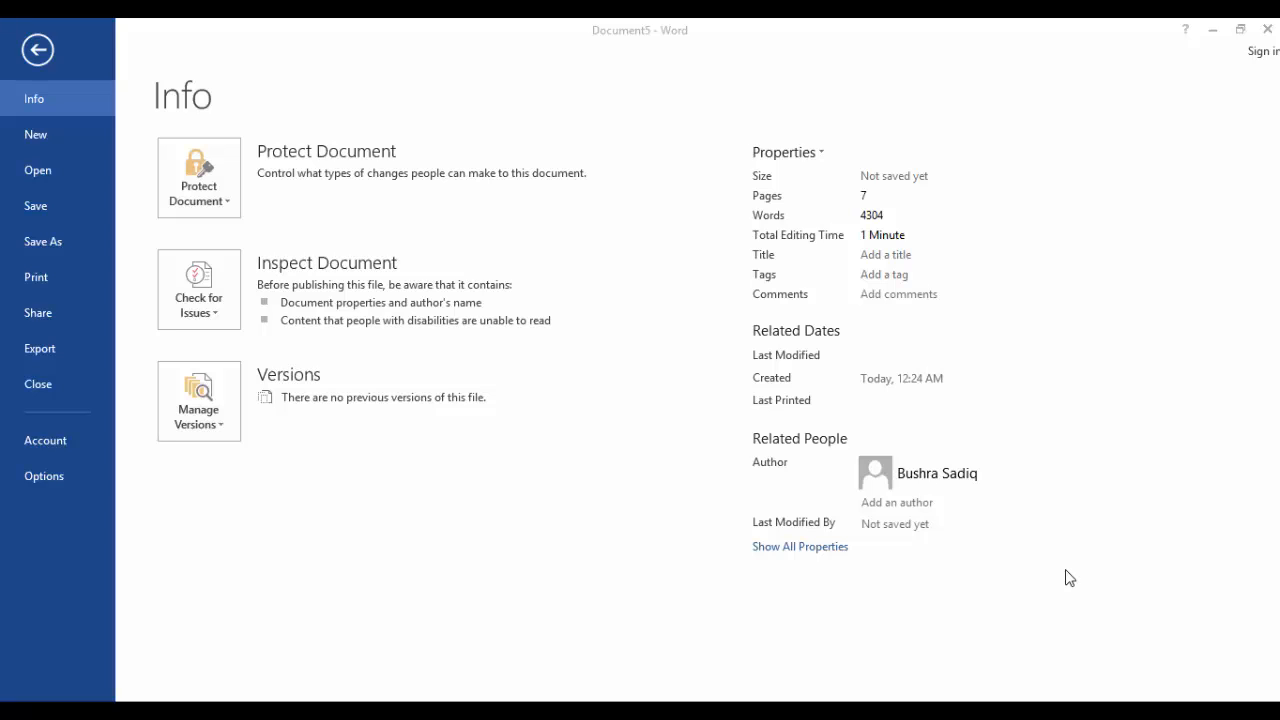
# Step: Create a new document from the Student report template
pyautogui.click(37, 51)
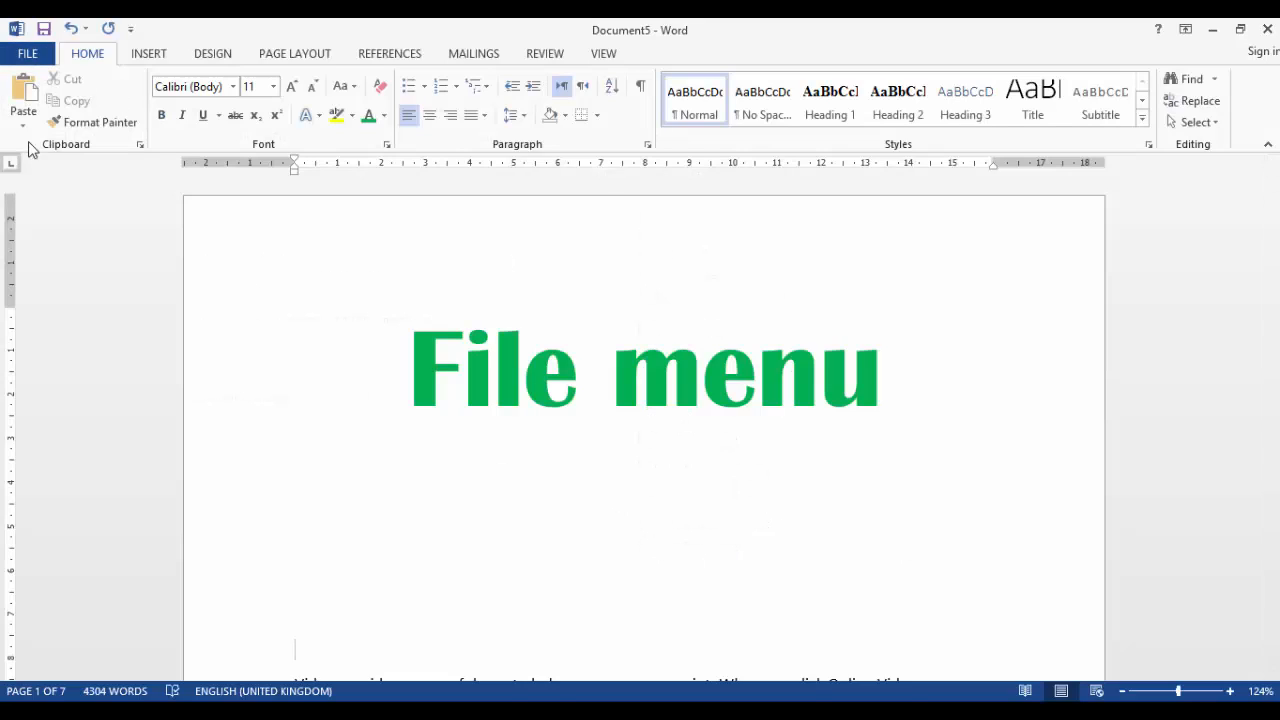
pyautogui.click(34, 60)
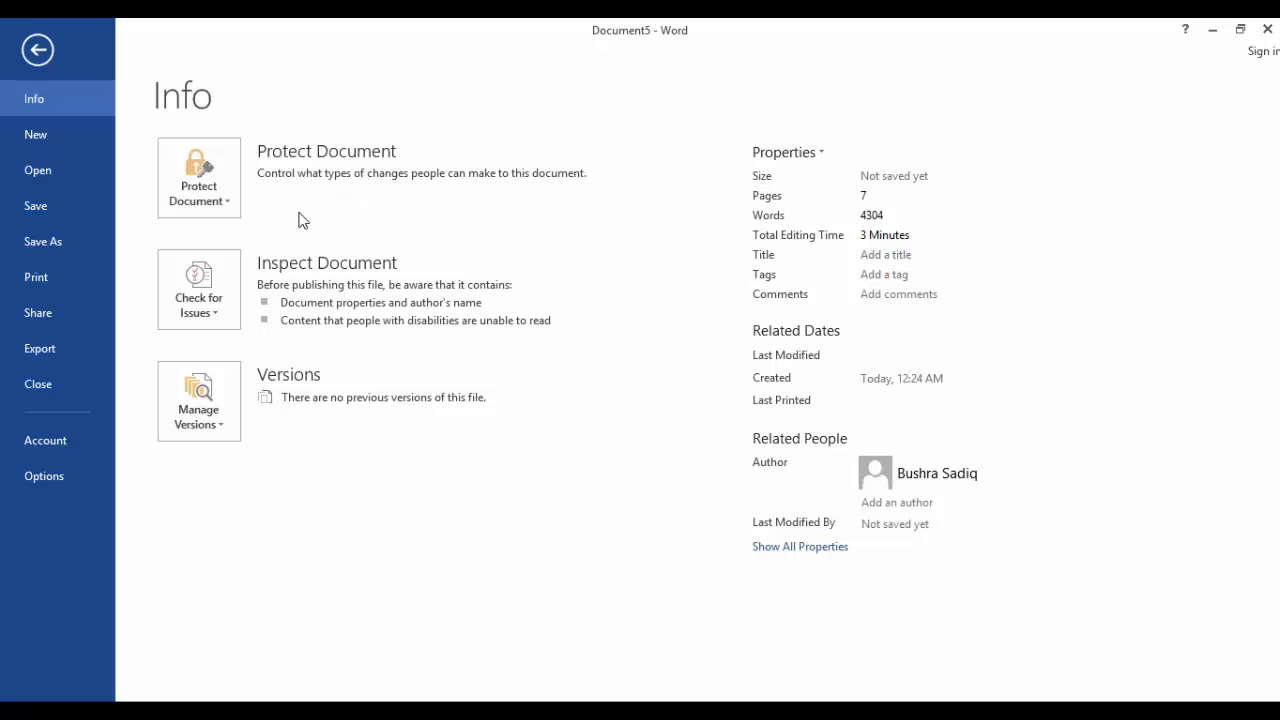
pyautogui.moveTo(287, 306)
pyautogui.click(62, 139)
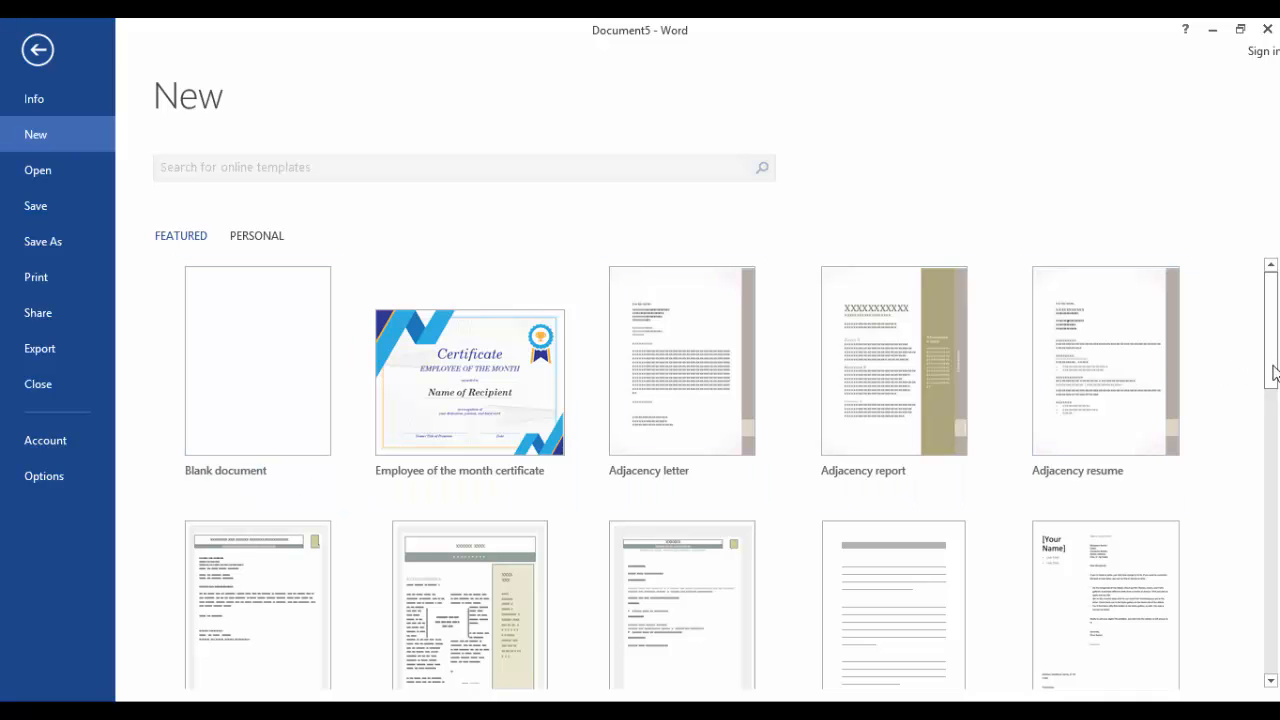
pyautogui.scroll(-3, 1275, 372)
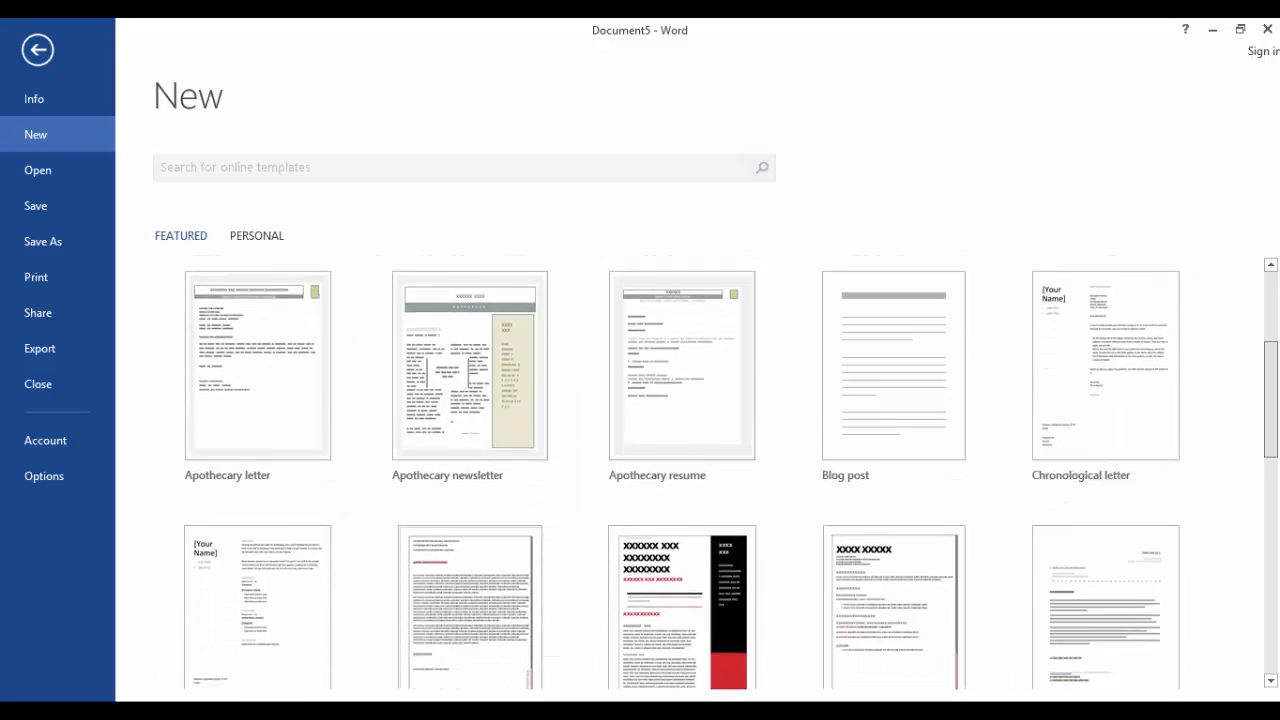
pyautogui.scroll(-5, 732, 473)
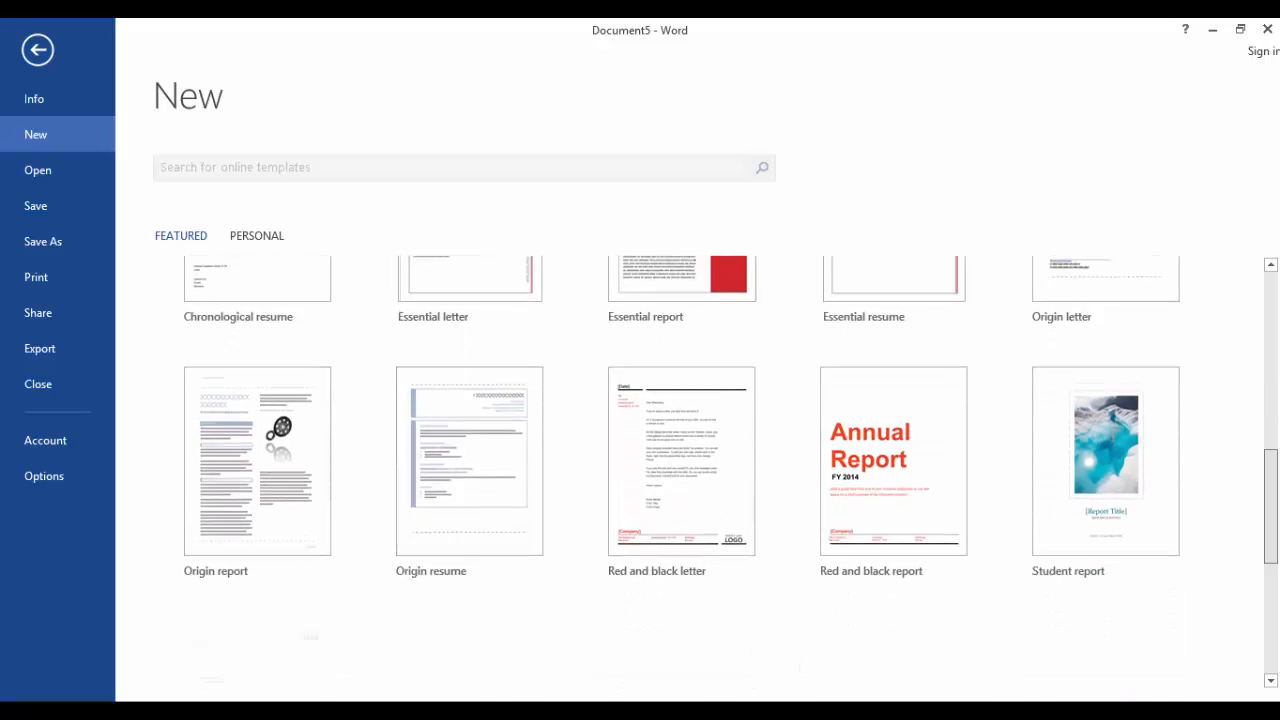
pyautogui.scroll(-2, 732, 473)
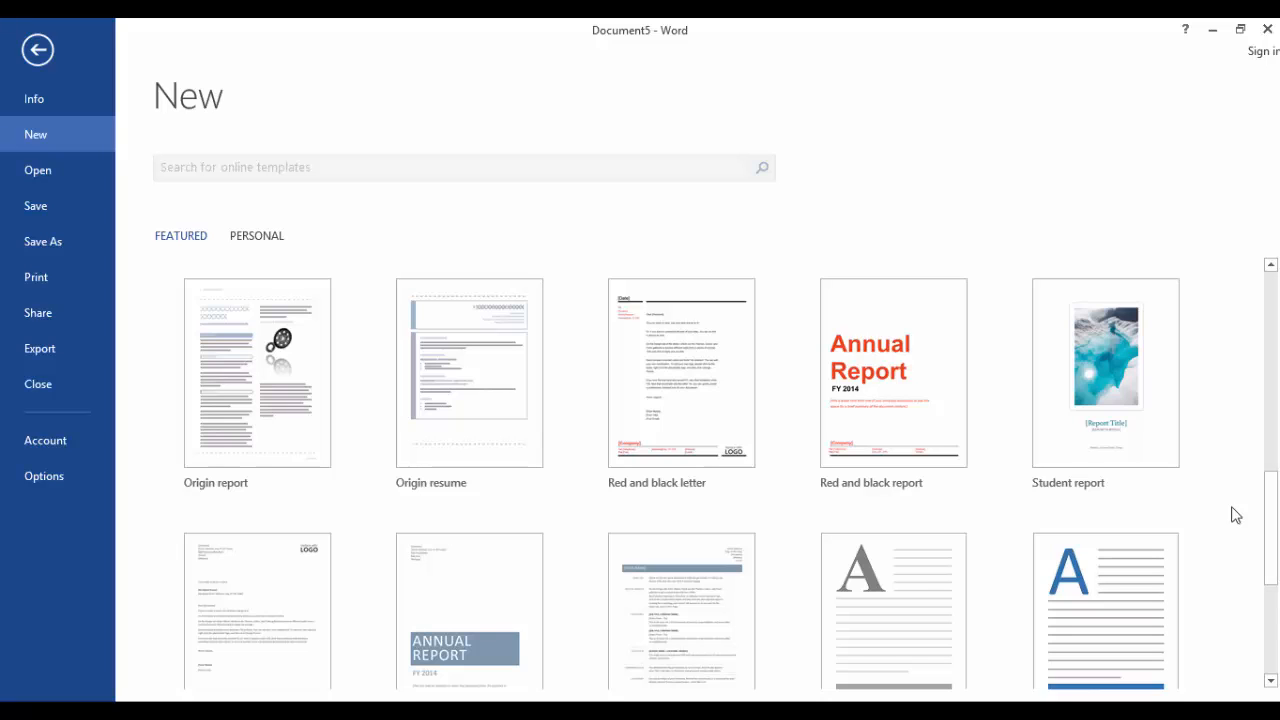
pyautogui.click(1157, 405)
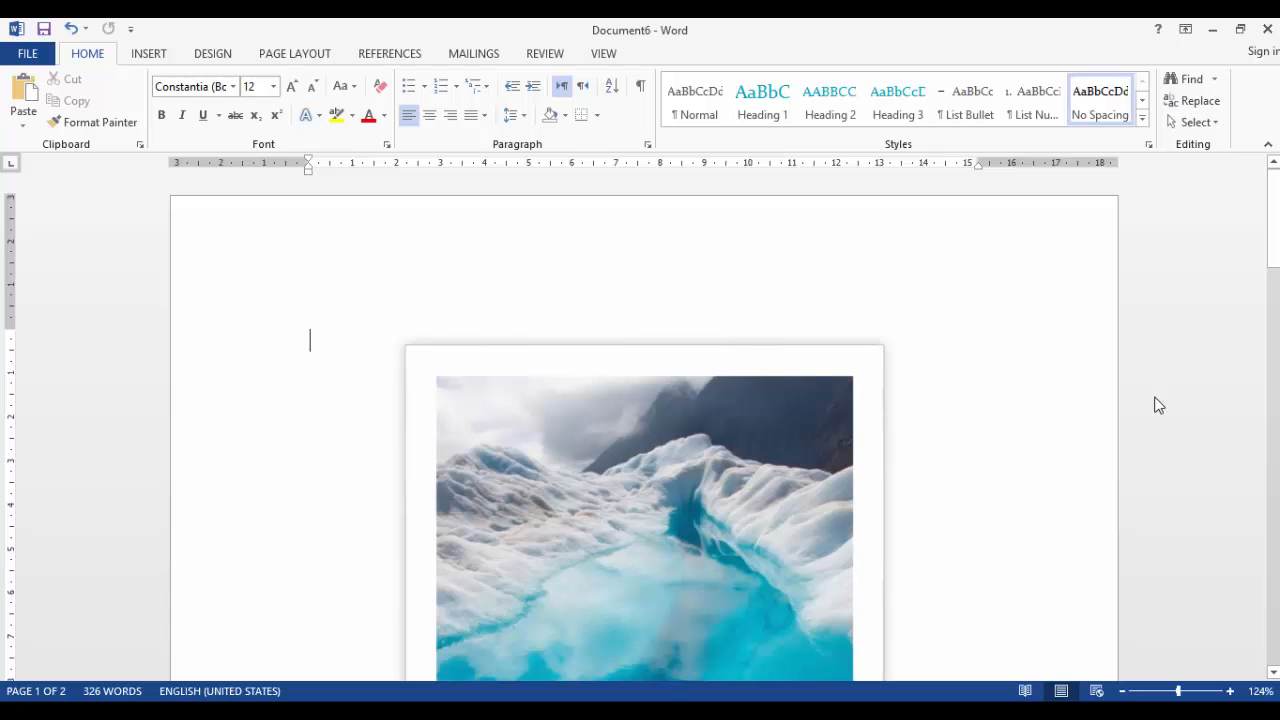
# Step: Replace the report title placeholder on the cover page with "Urdu Tech"
pyautogui.click(1152, 692)
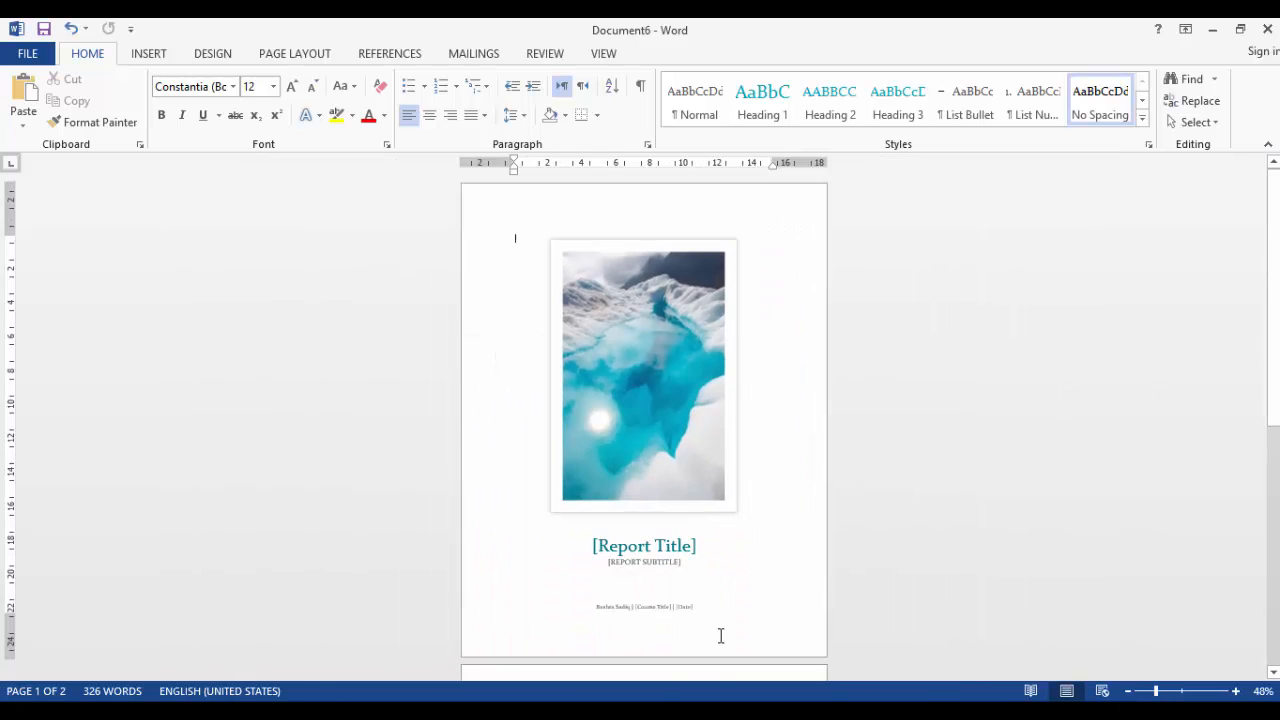
pyautogui.click(689, 552)
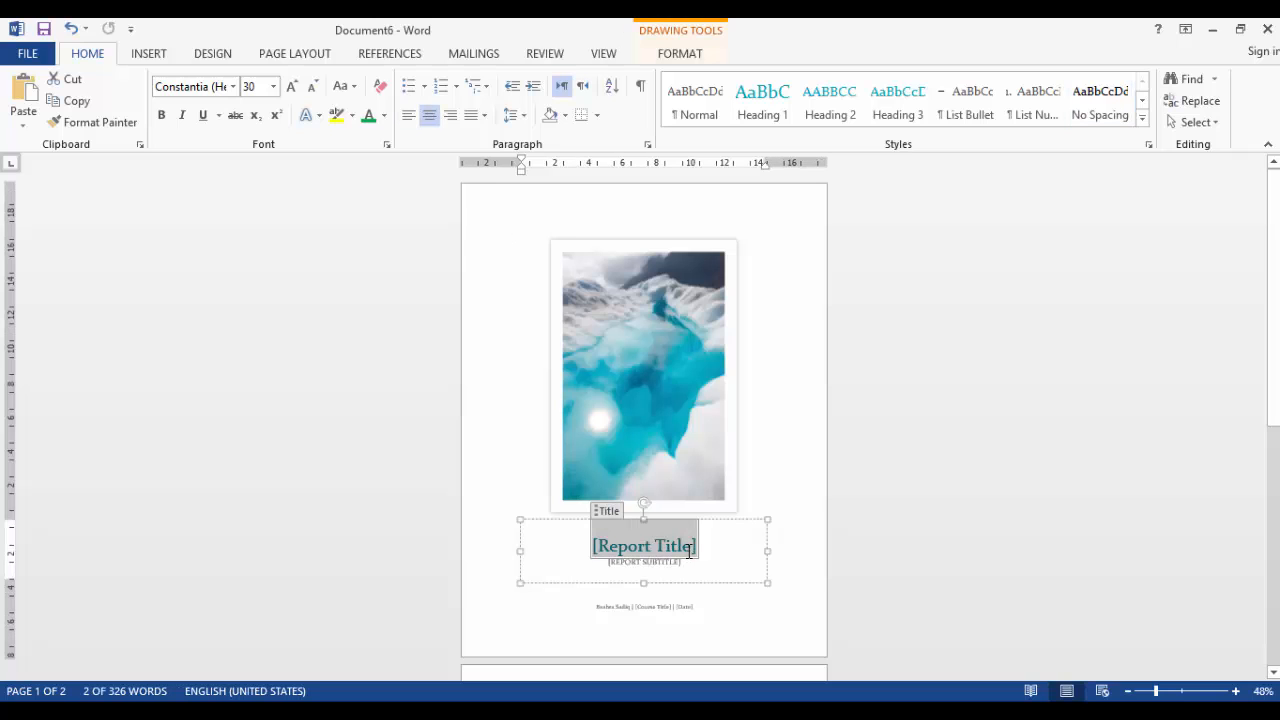
pyautogui.write('Urdu Te')
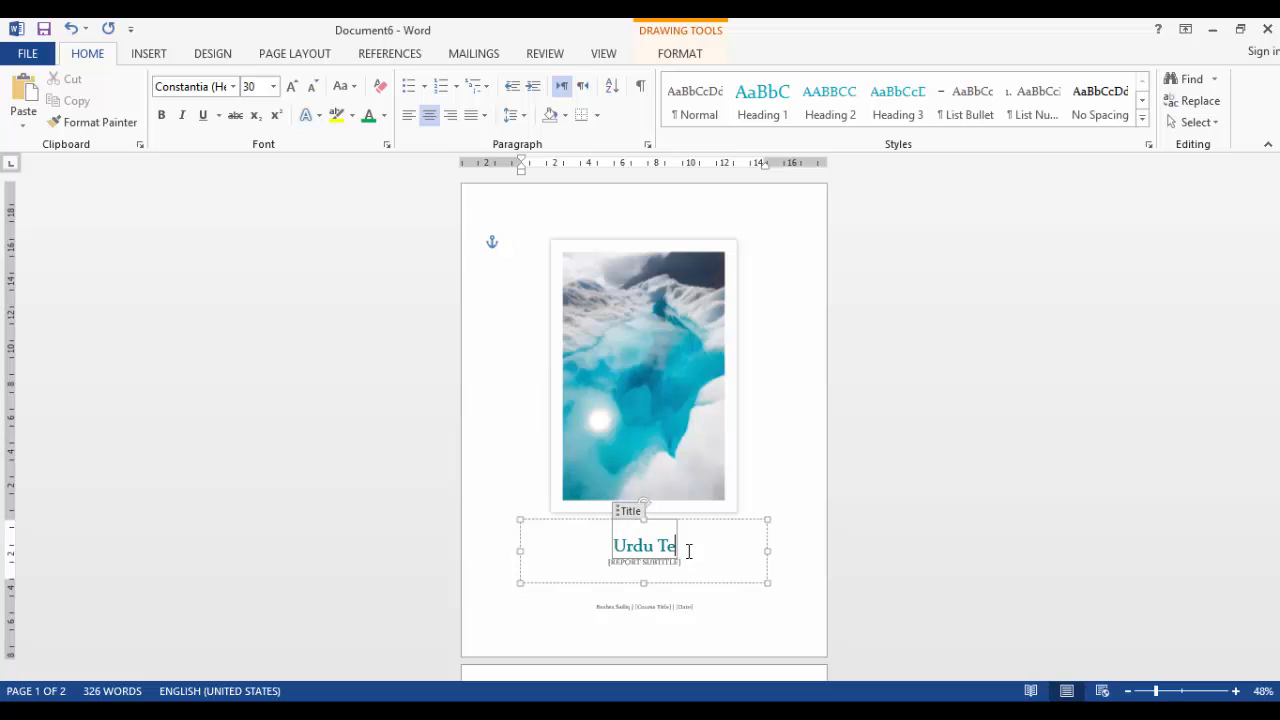
pyautogui.write('ch')
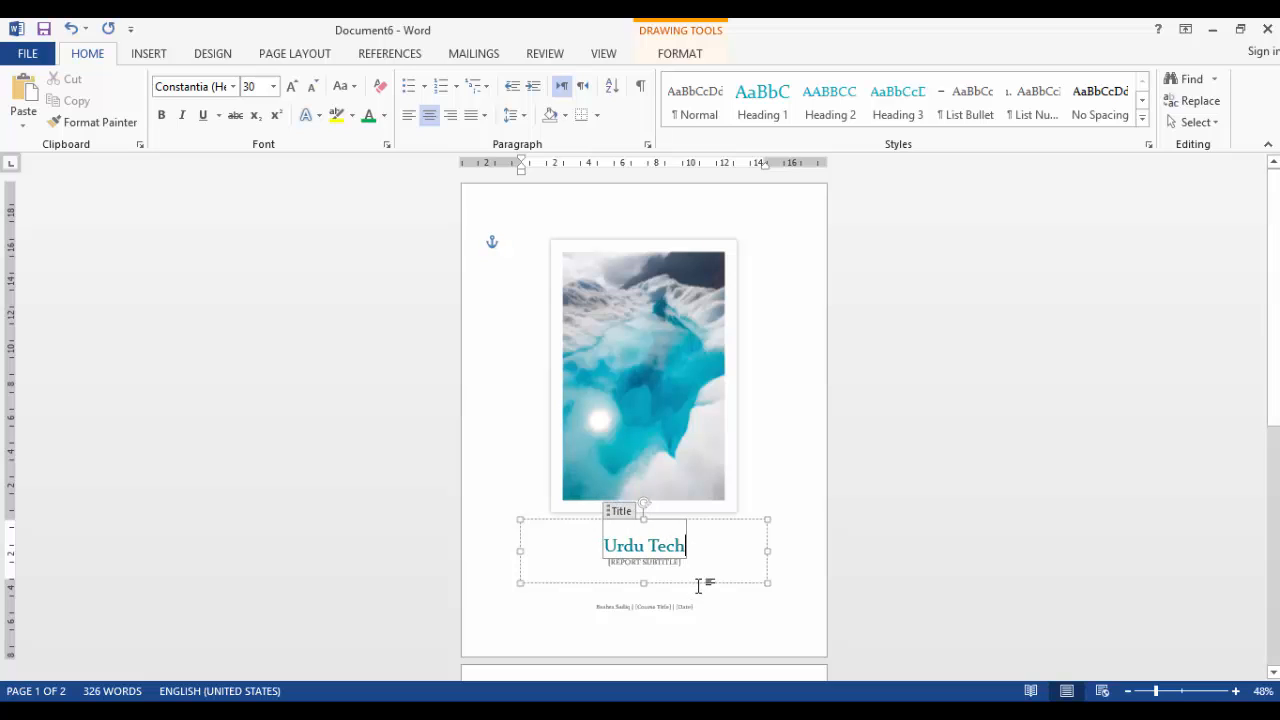
# Step: Examine the editable subtitle, name and picture elements on the report's cover page
pyautogui.click(675, 563)
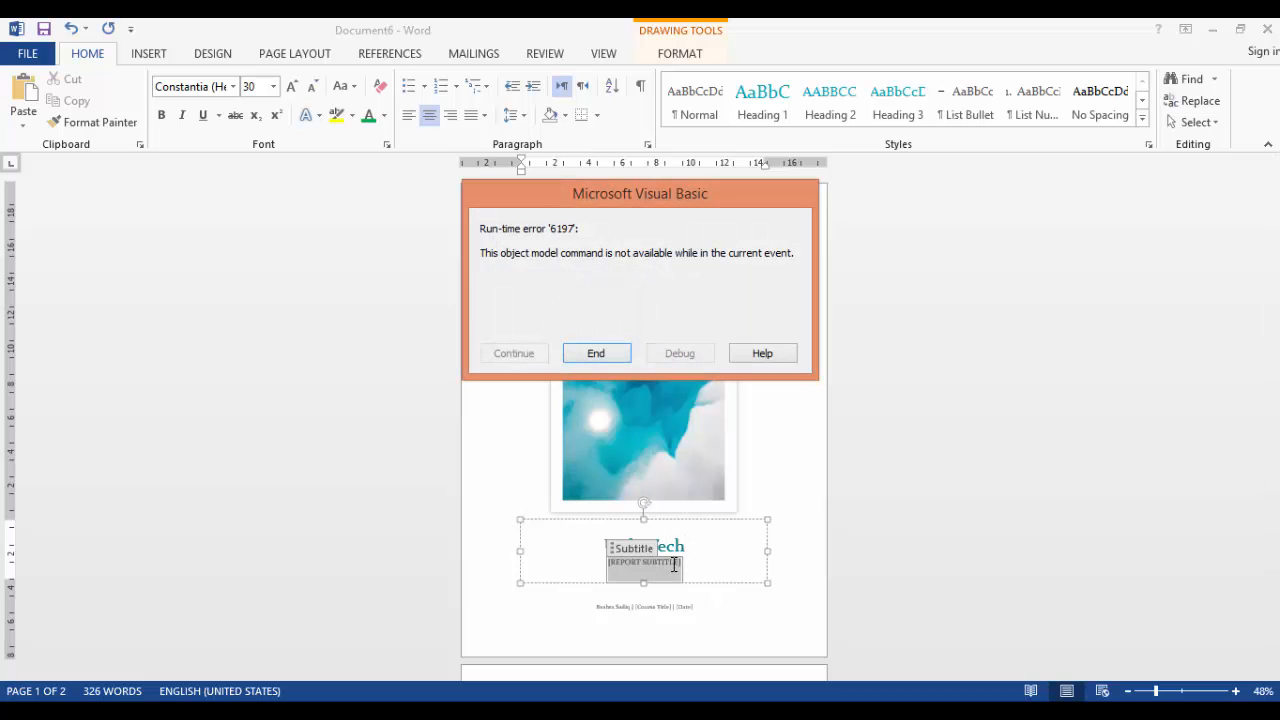
pyautogui.click(574, 355)
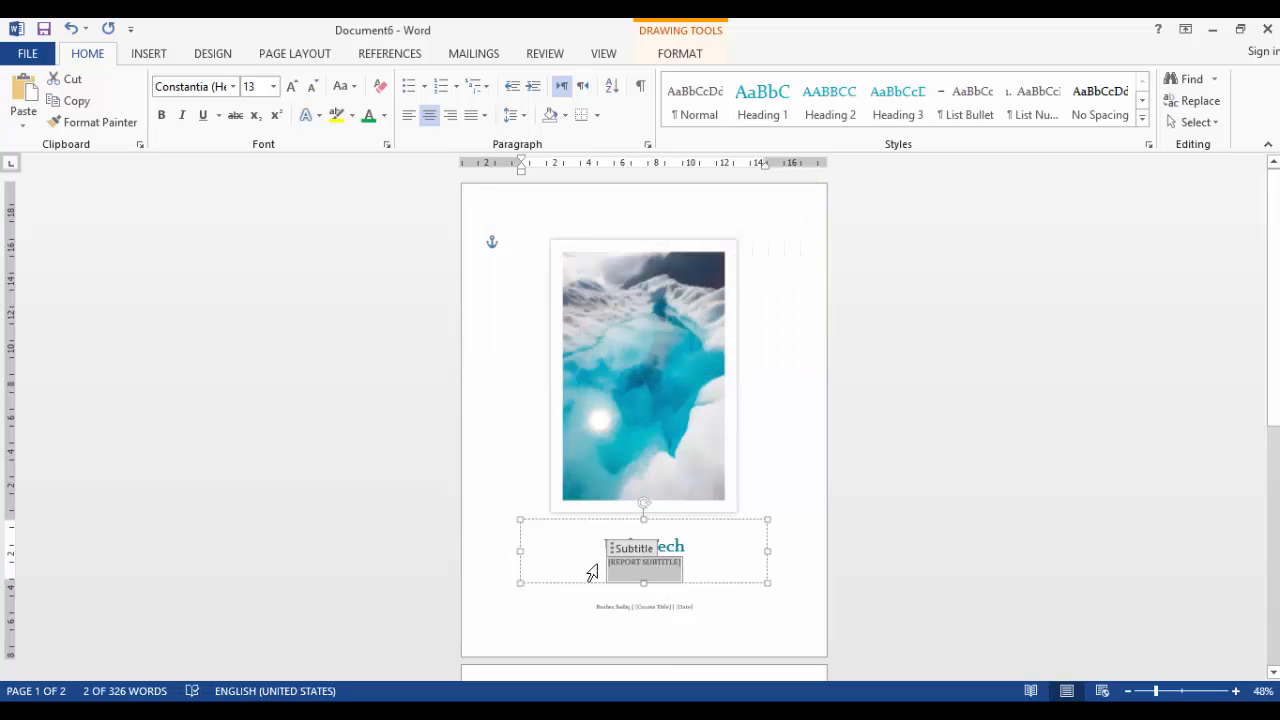
pyautogui.click(618, 608)
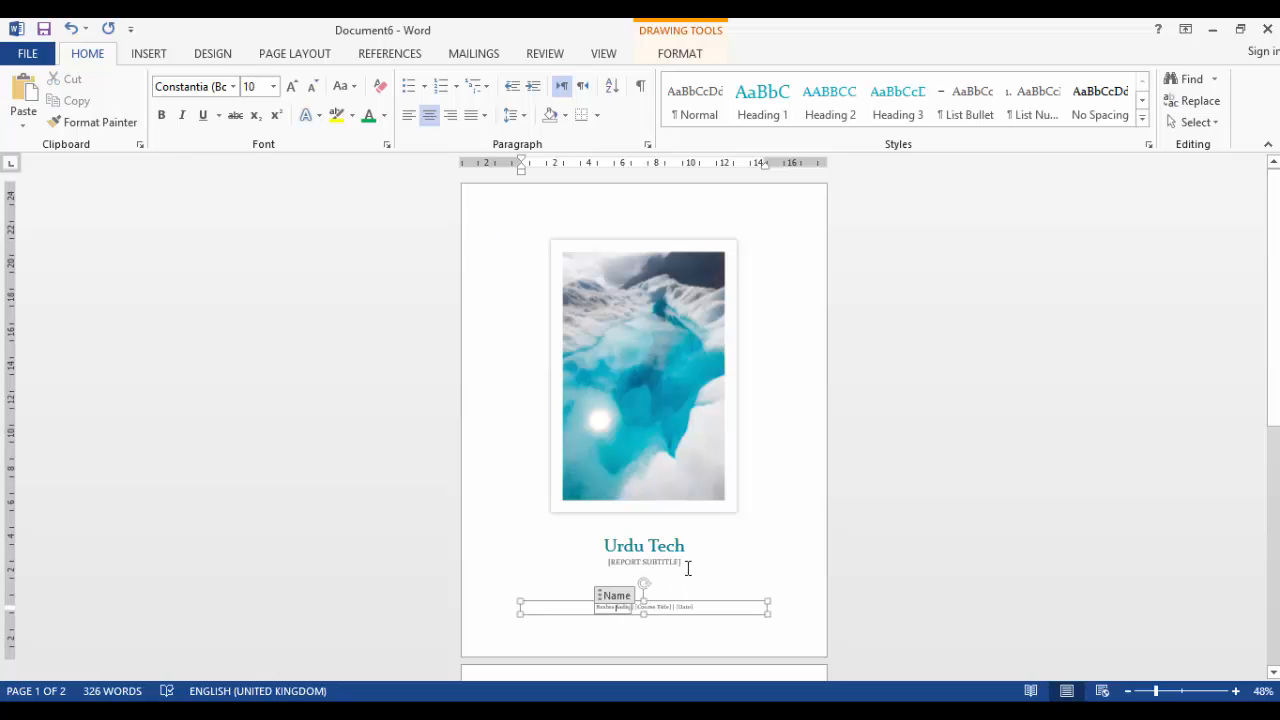
pyautogui.click(646, 352)
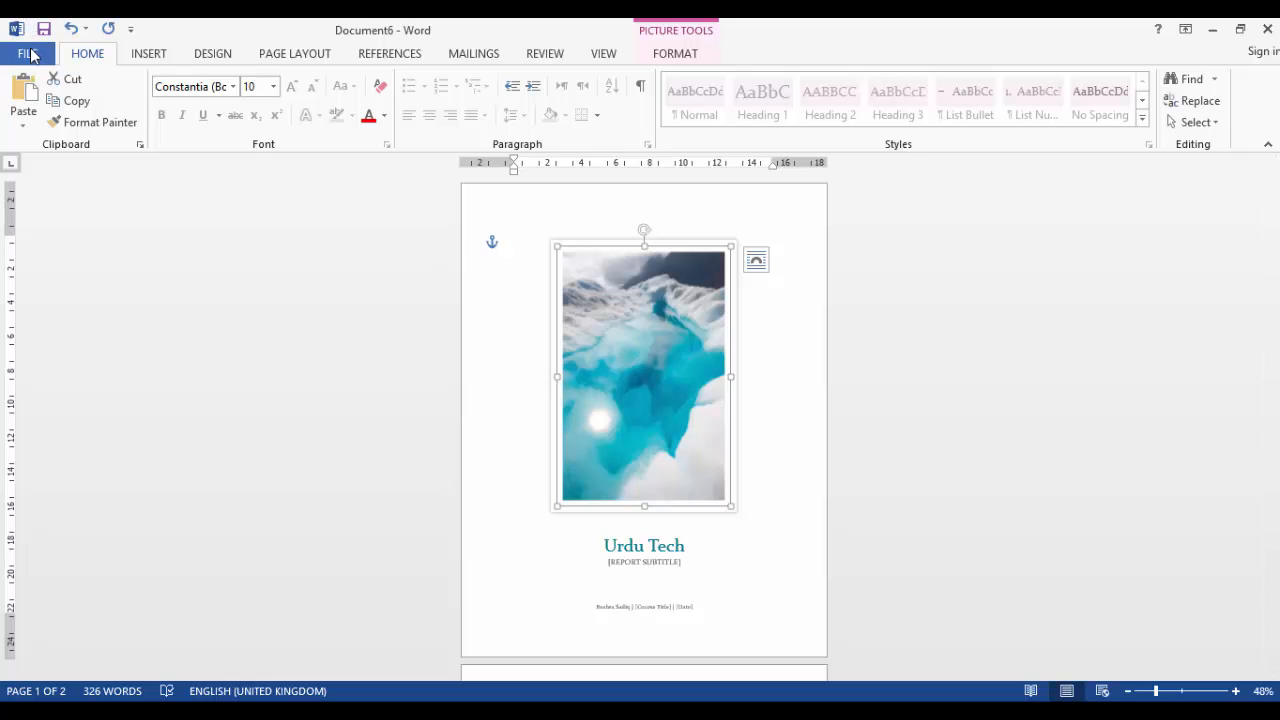
# Step: Create a blank document and enter "ewjjhkkwdkwjdk" as sample text
pyautogui.click(28, 54)
pyautogui.click(30, 134)
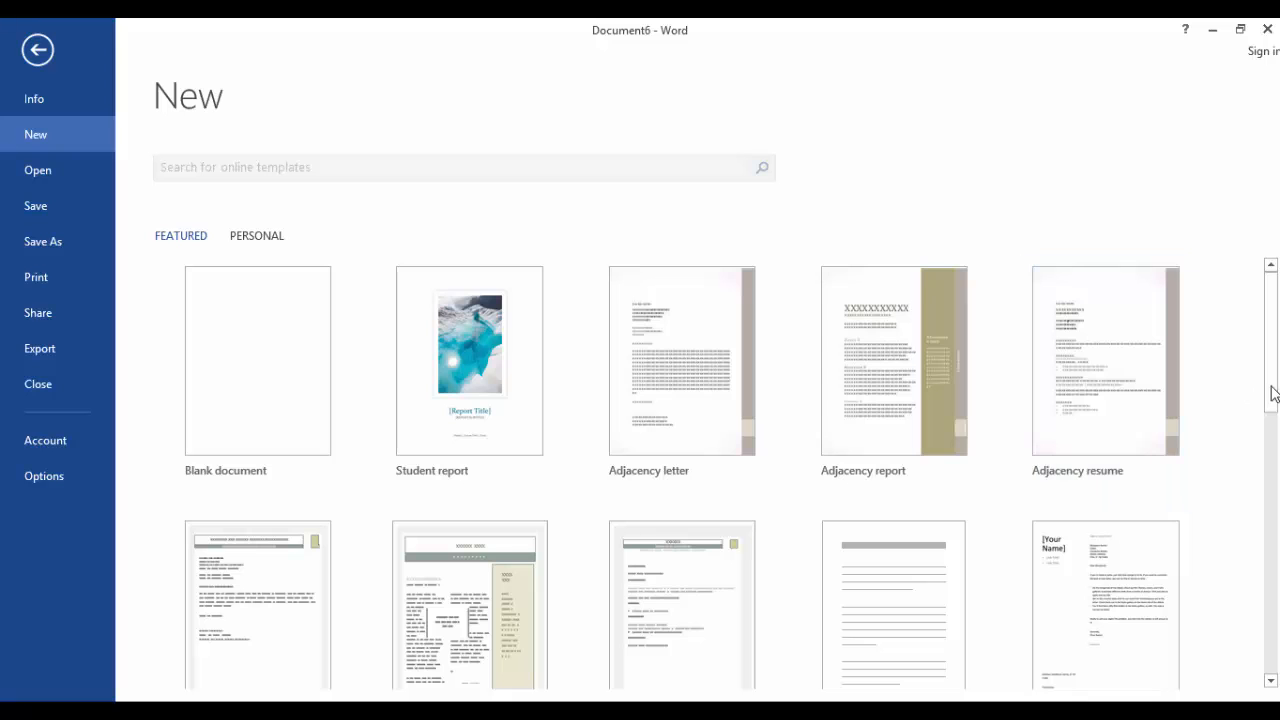
pyautogui.moveTo(1273, 393); pyautogui.dragTo(1274, 573)
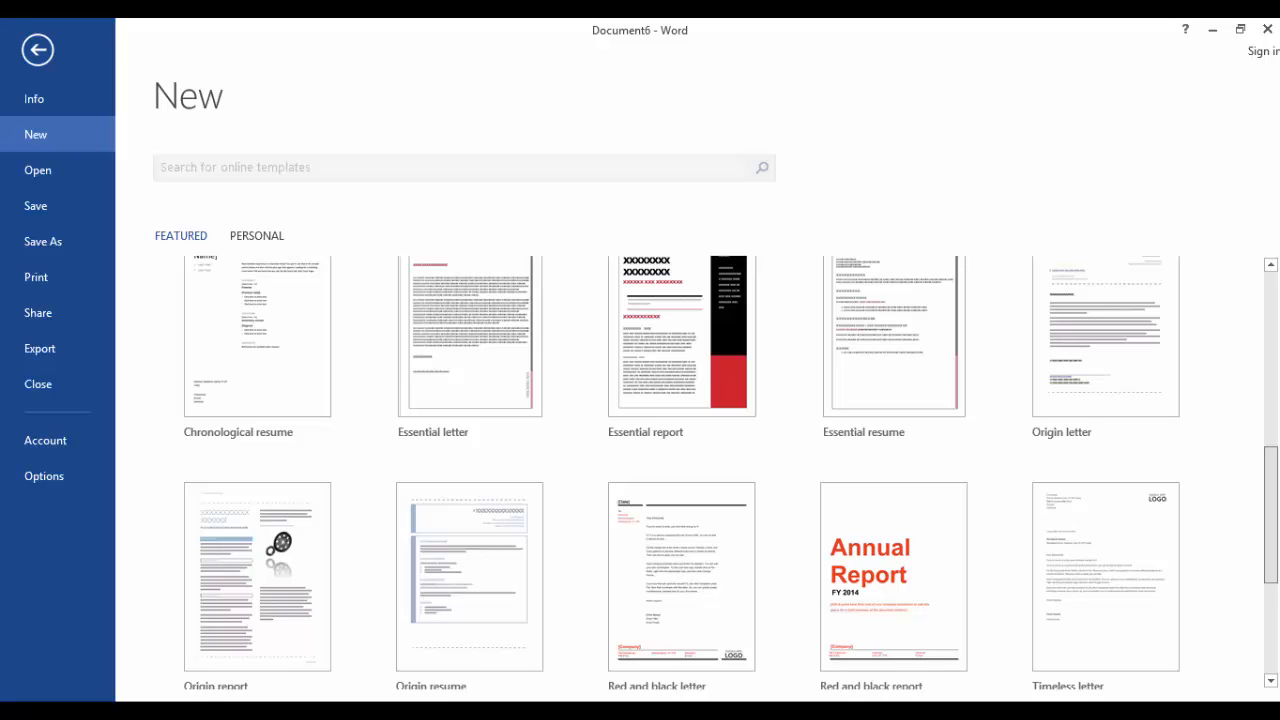
pyautogui.moveTo(1274, 573); pyautogui.dragTo(1274, 387)
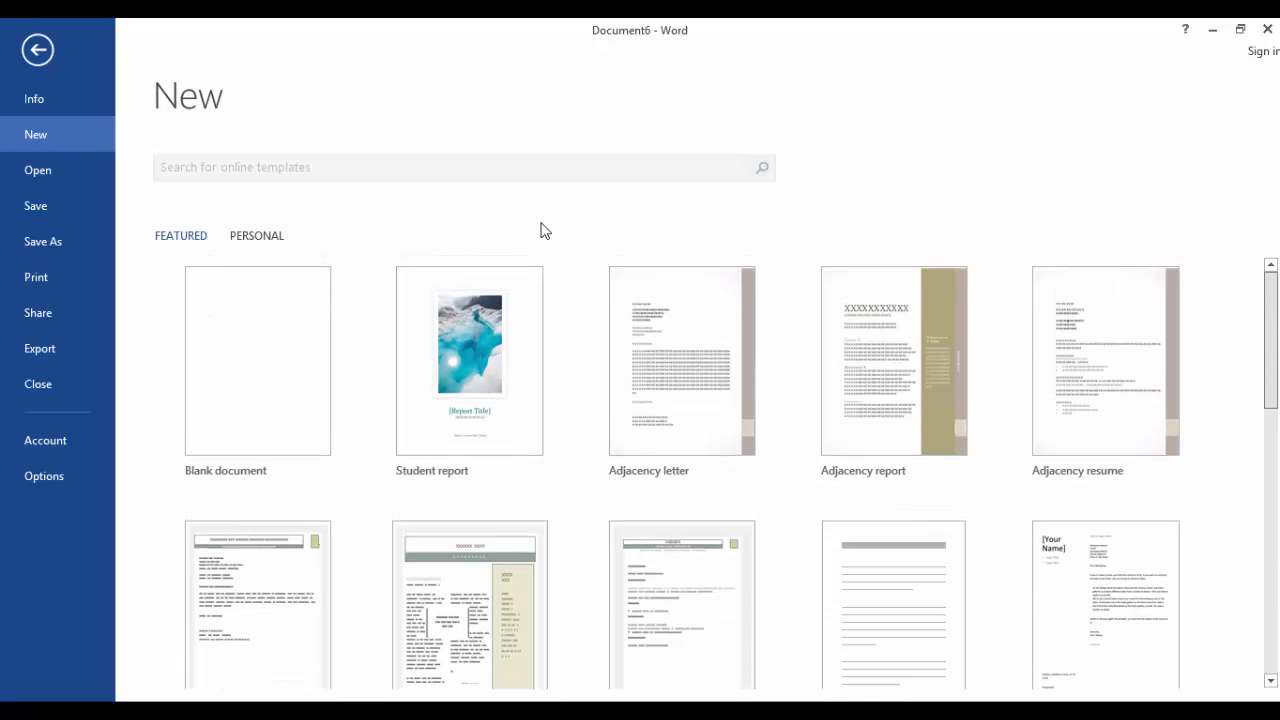
pyautogui.click(267, 303)
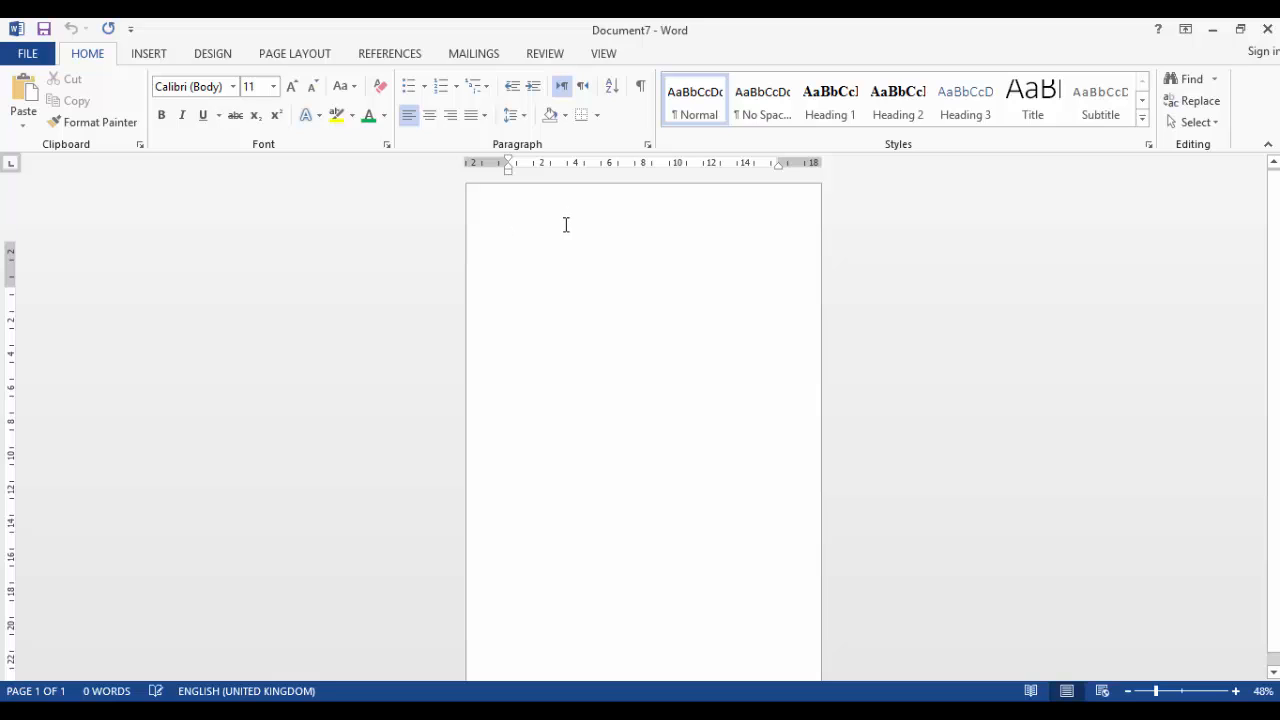
pyautogui.write('ewjjhkkwdkwjdk')
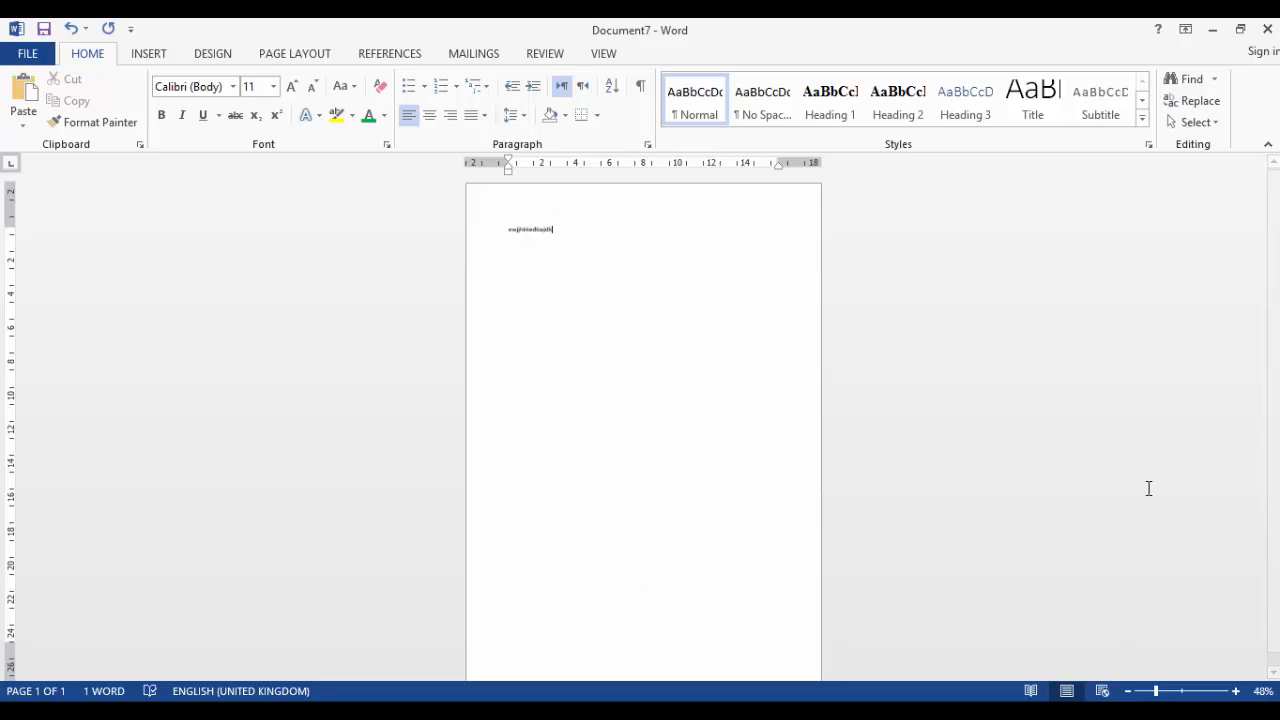
# Step: Close the blank document and the Student report document without saving either one
pyautogui.click(1268, 28)
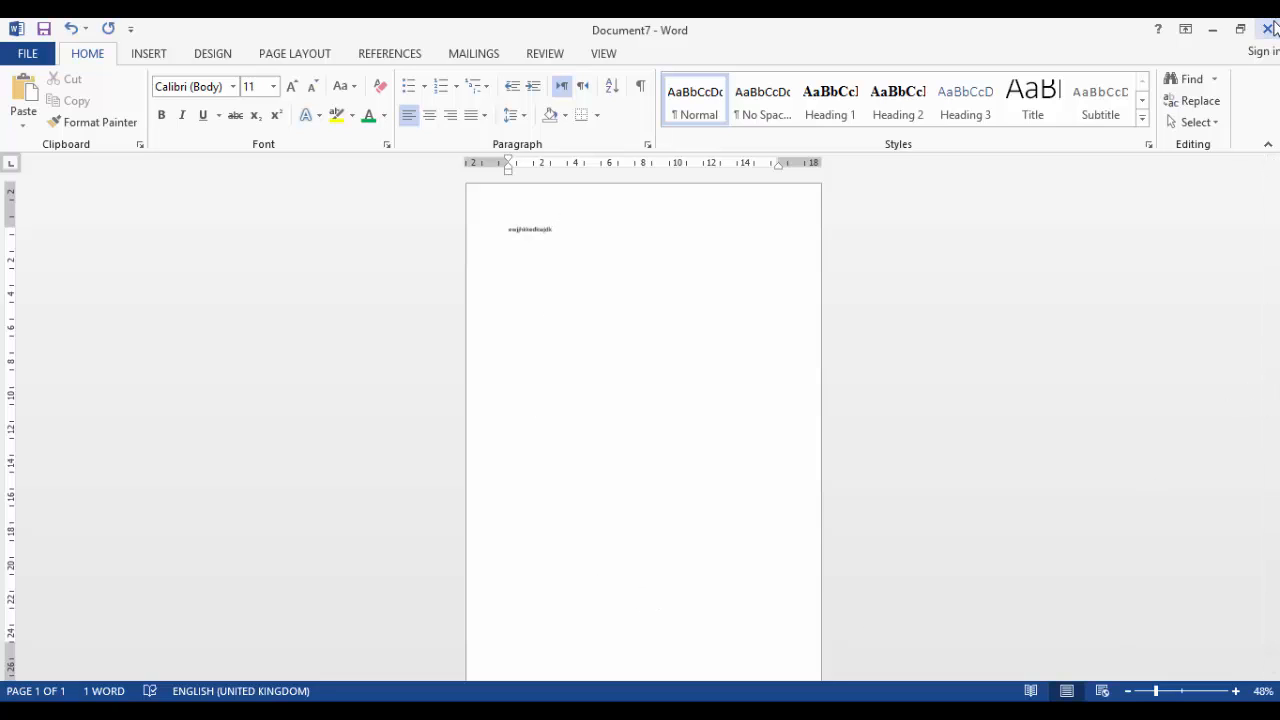
pyautogui.click(624, 406)
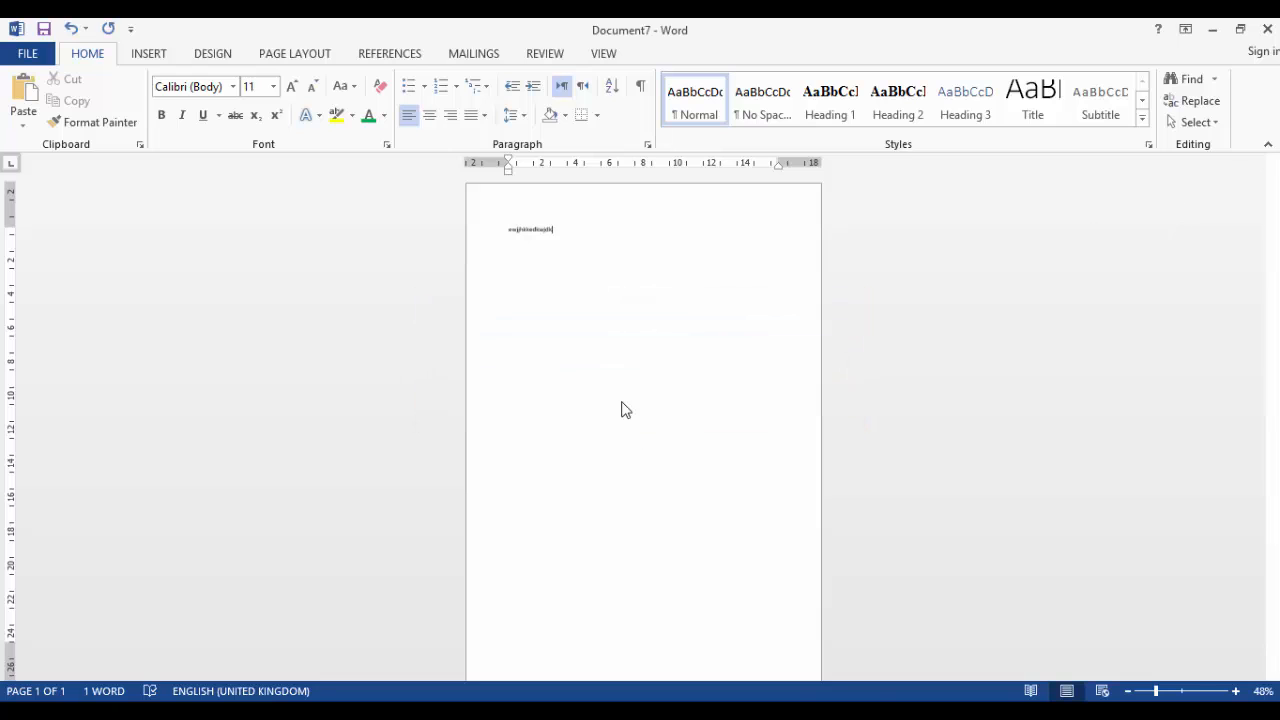
pyautogui.click(1267, 29)
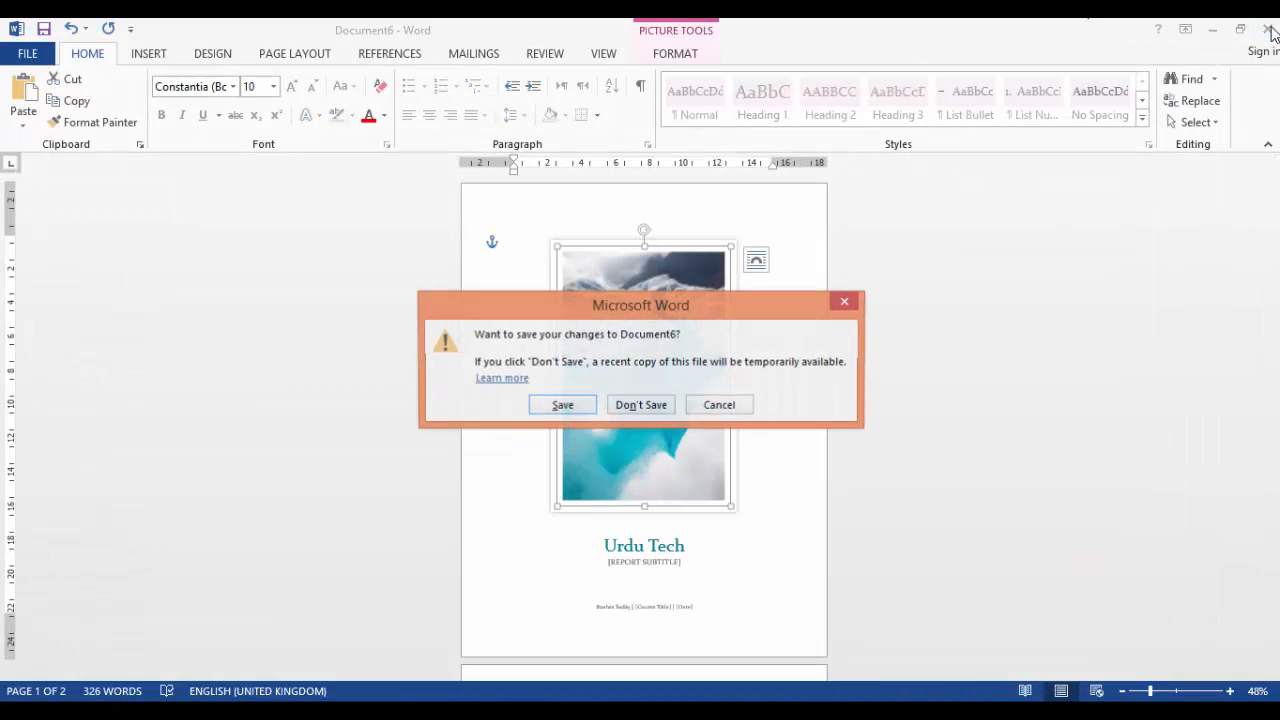
pyautogui.click(641, 404)
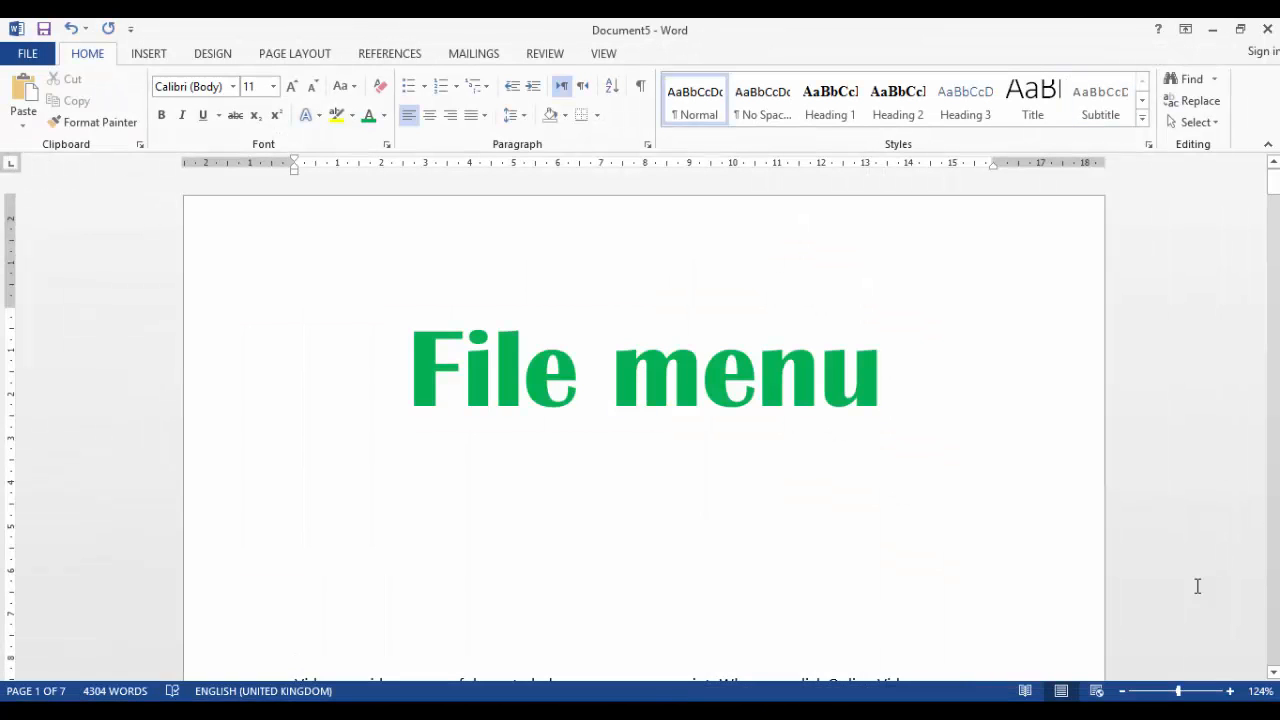
# Step: Set the zoom of the "File menu" document to 160% and show the top of its first page
pyautogui.click(1230, 691)
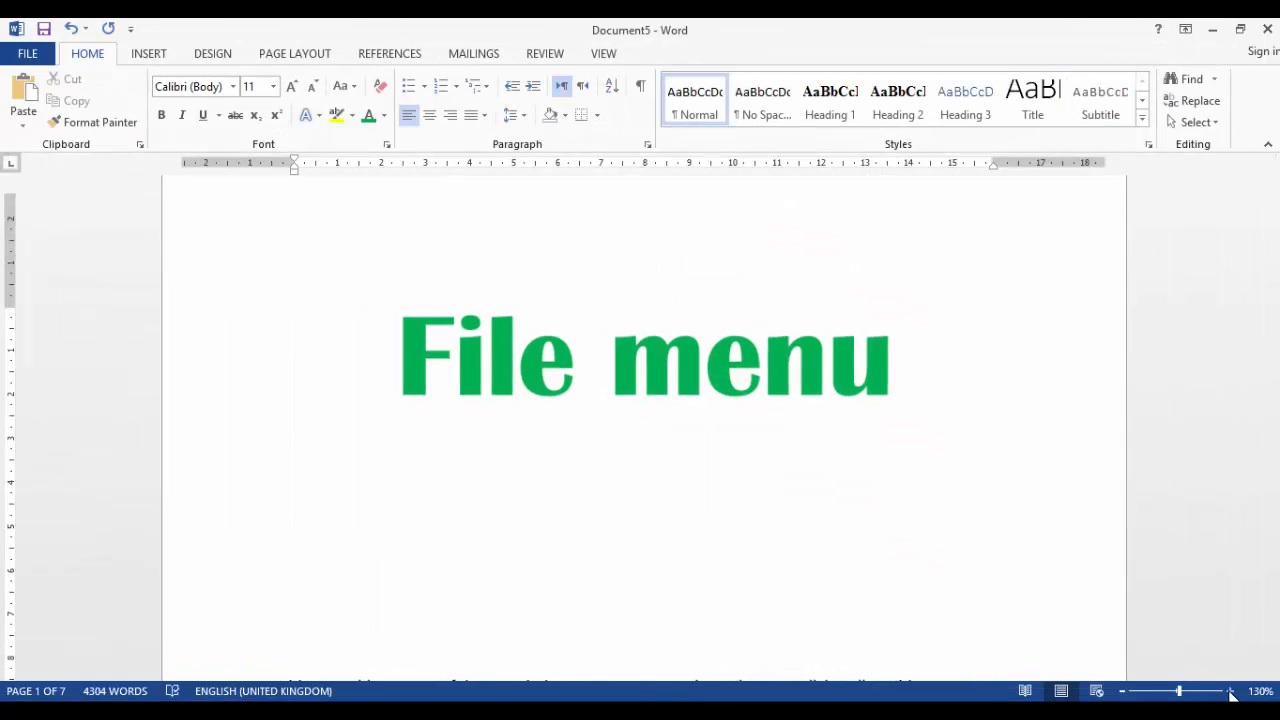
pyautogui.click(1230, 691)
pyautogui.click(1230, 691)
pyautogui.click(1230, 691)
pyautogui.click(1230, 691)
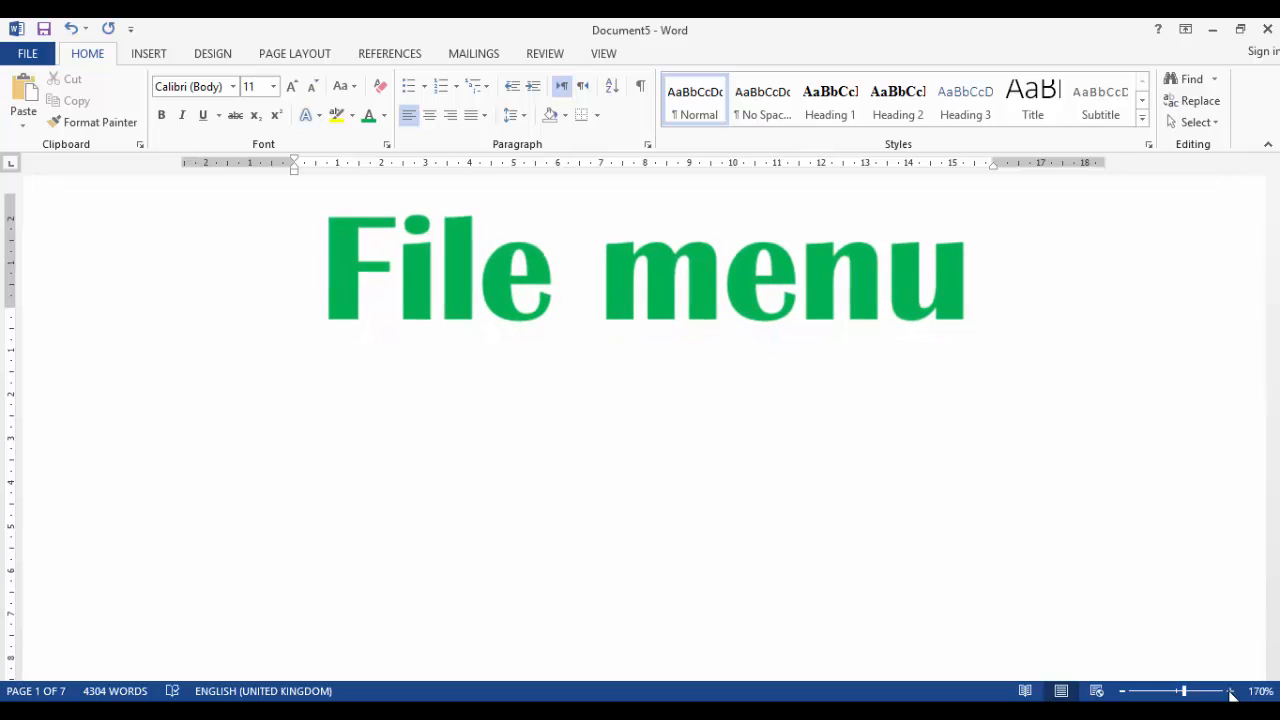
pyautogui.click(1122, 691)
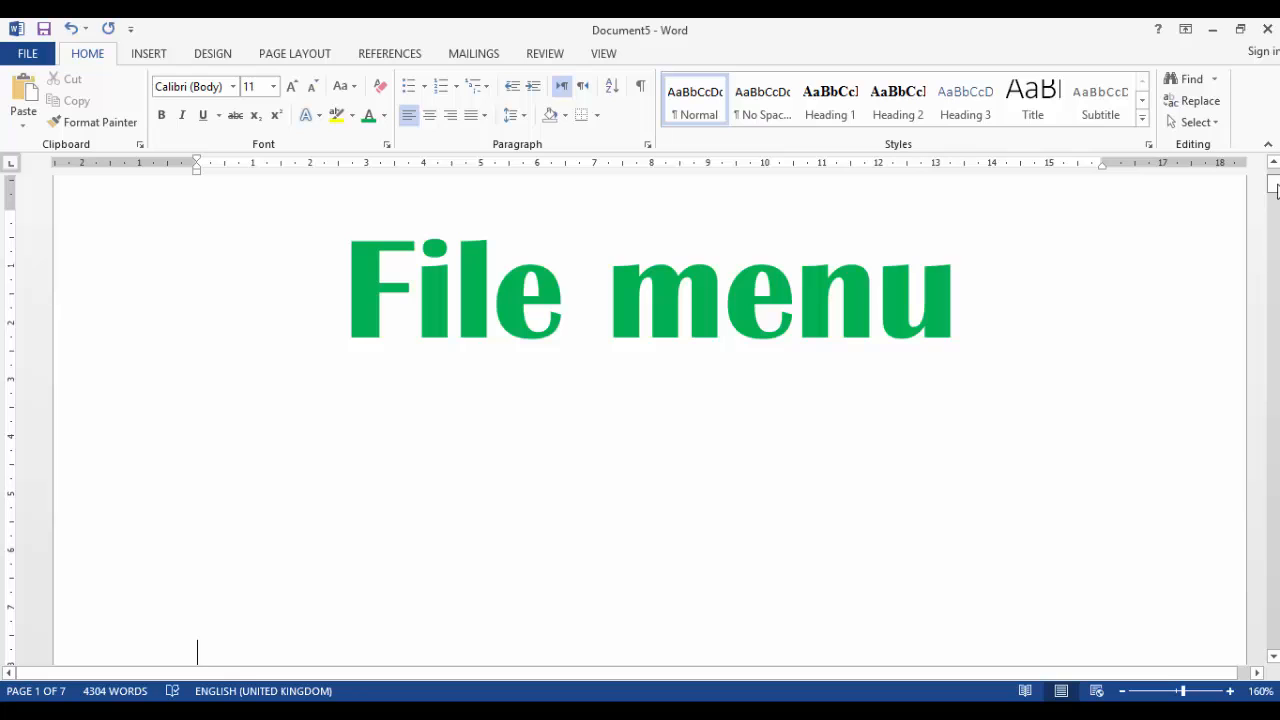
pyautogui.moveTo(1273, 185); pyautogui.dragTo(1274, 168)
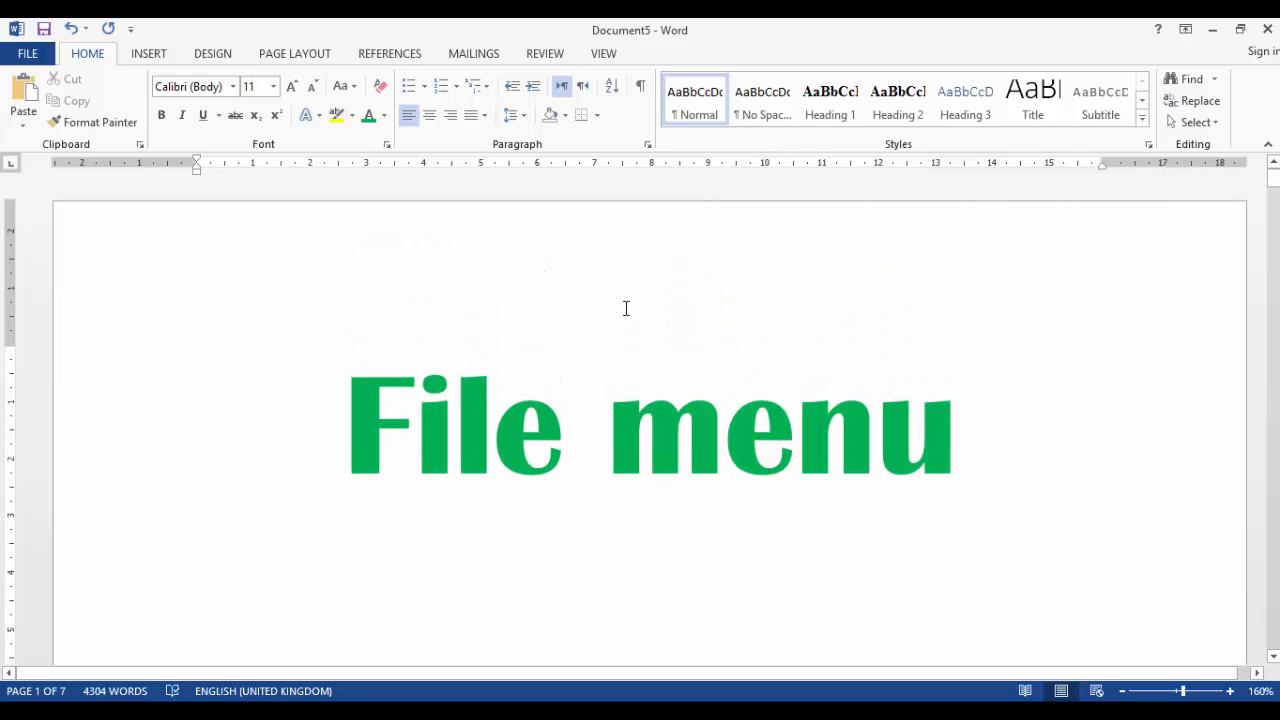
# Step: Review the list of recent documents available for opening
pyautogui.click(40, 54)
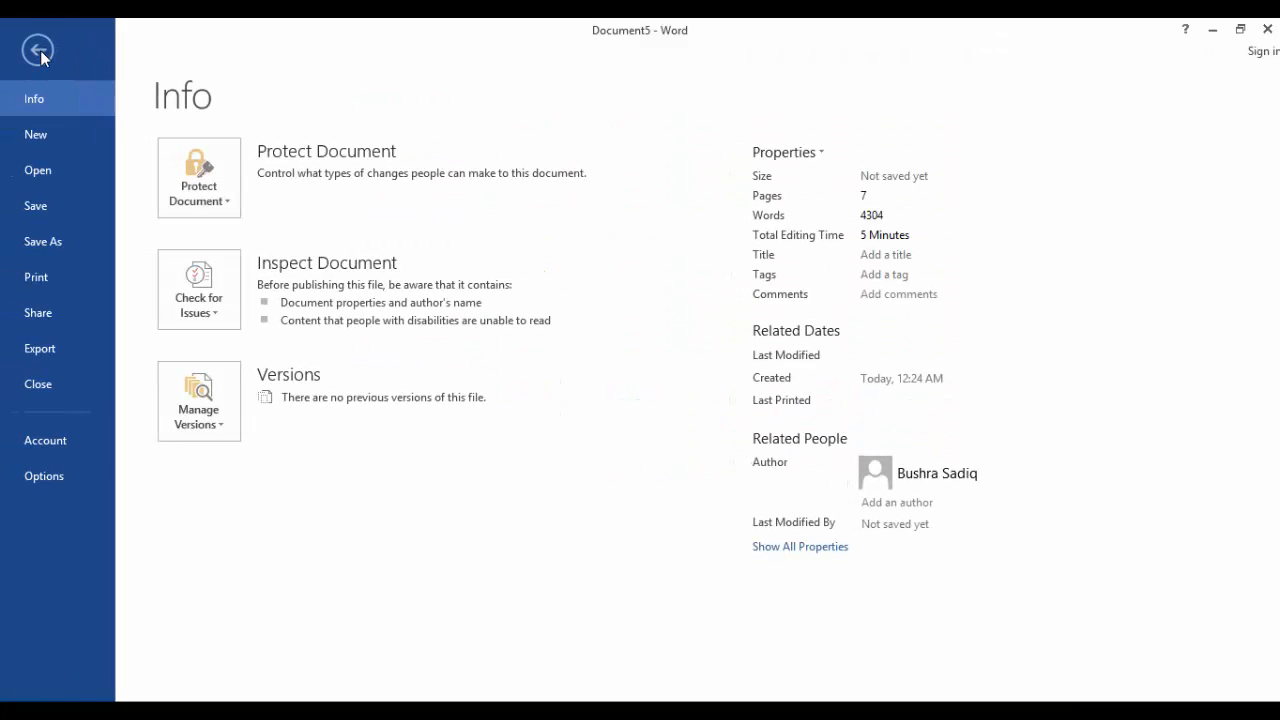
pyautogui.click(38, 170)
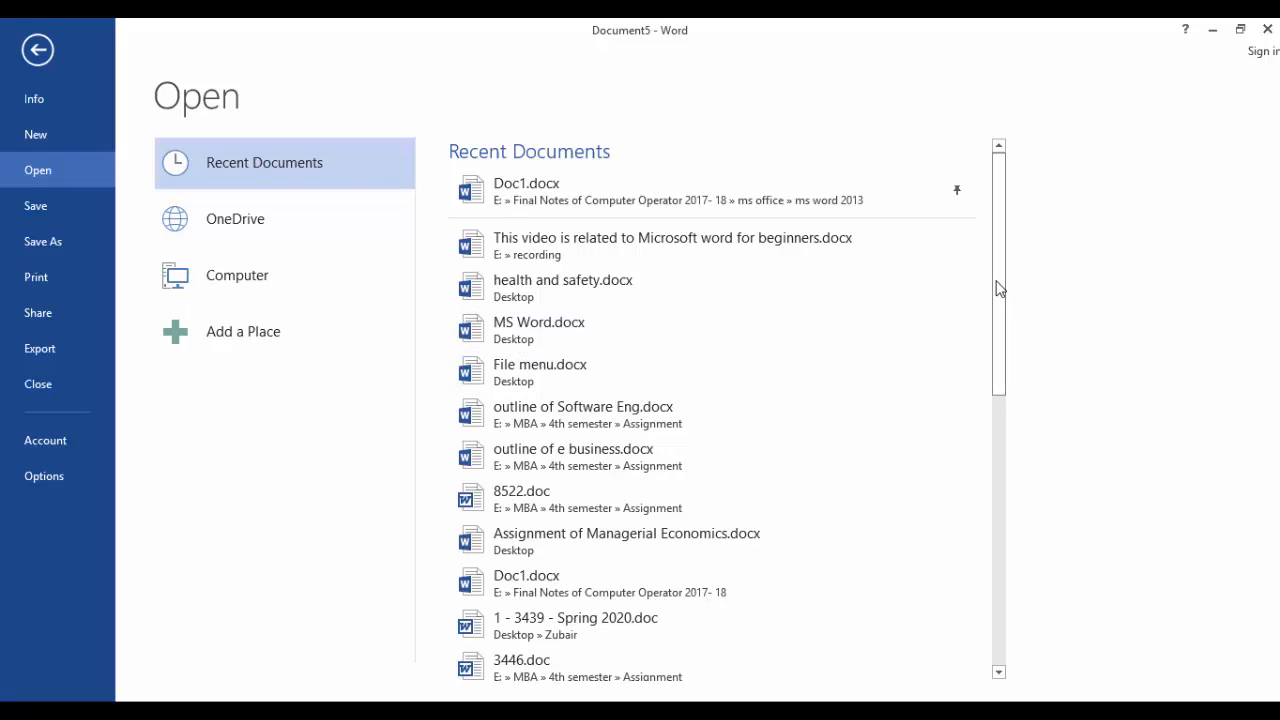
pyautogui.moveTo(996, 286); pyautogui.dragTo(1022, 193)
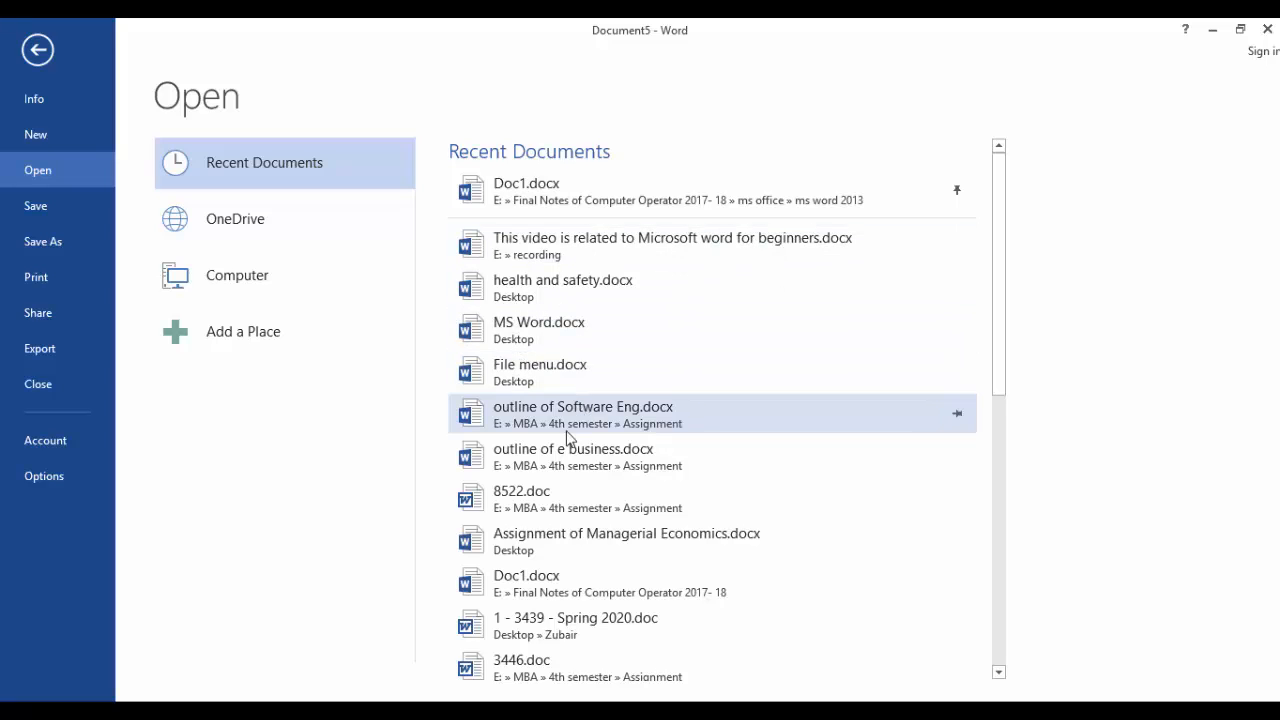
# Step: Browse the computer to the Documents folder and open My last Work.docx
pyautogui.click(239, 287)
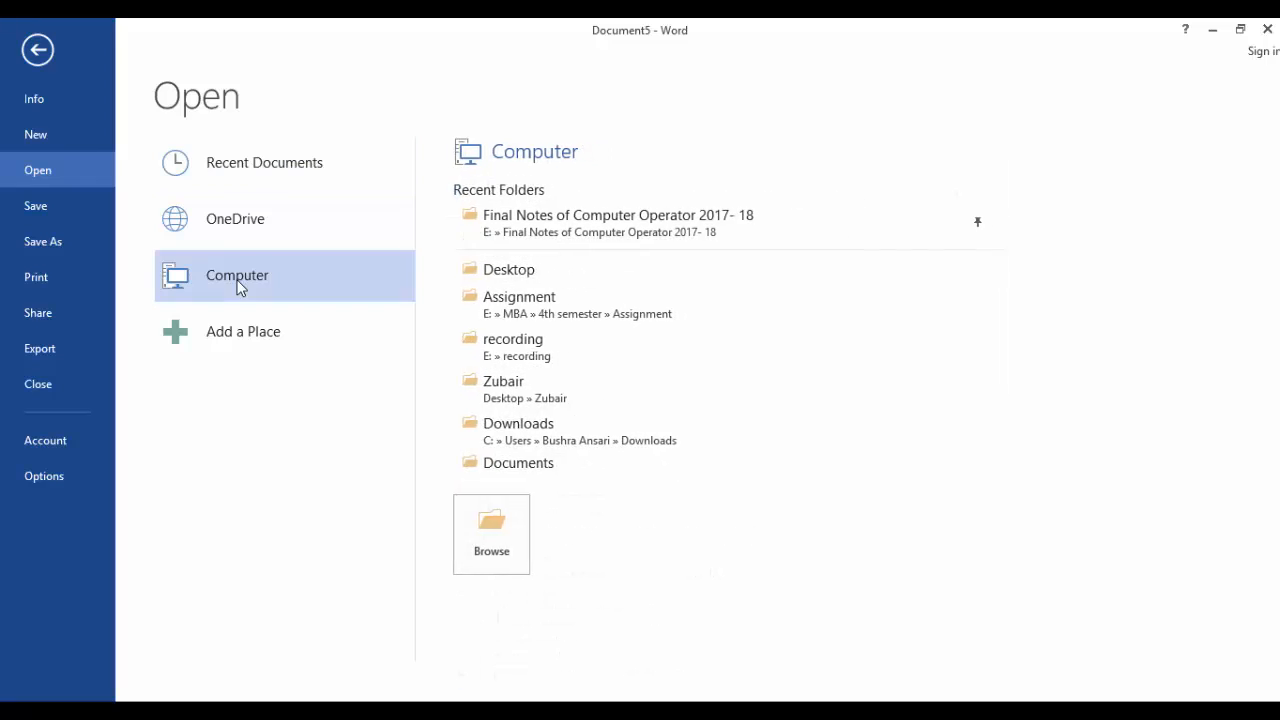
pyautogui.click(465, 574)
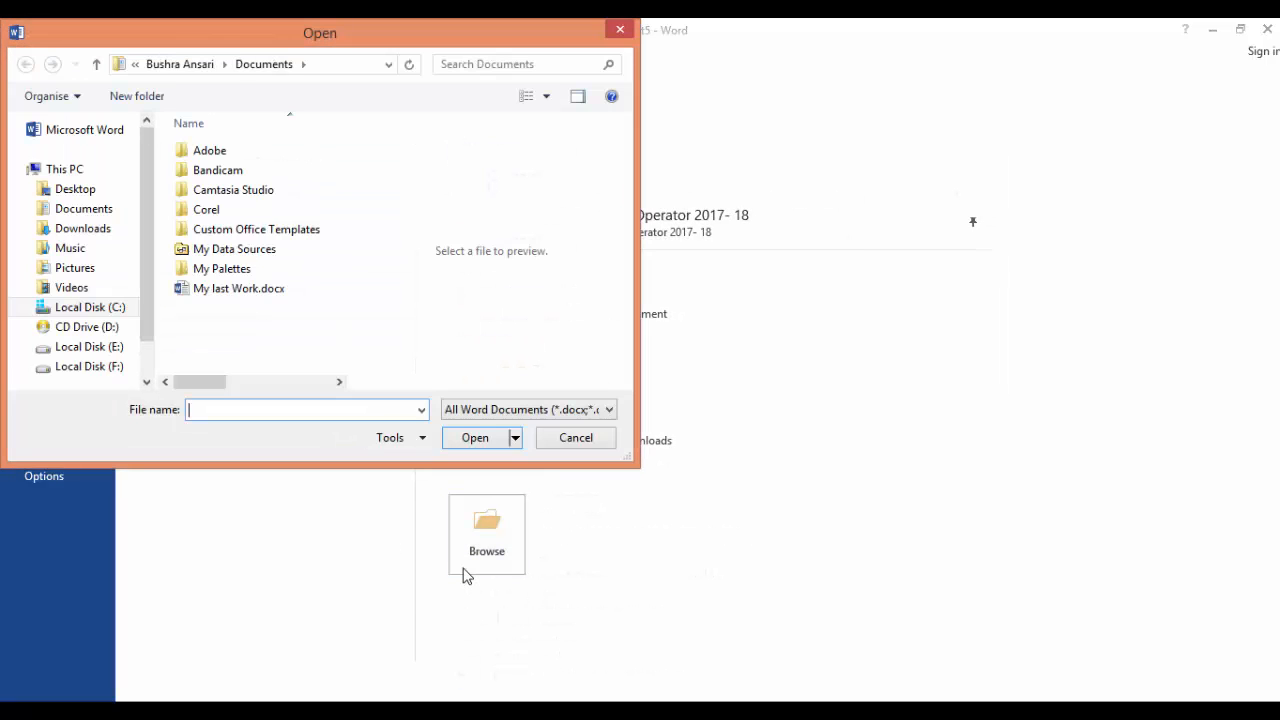
pyautogui.moveTo(149, 223); pyautogui.dragTo(143, 284)
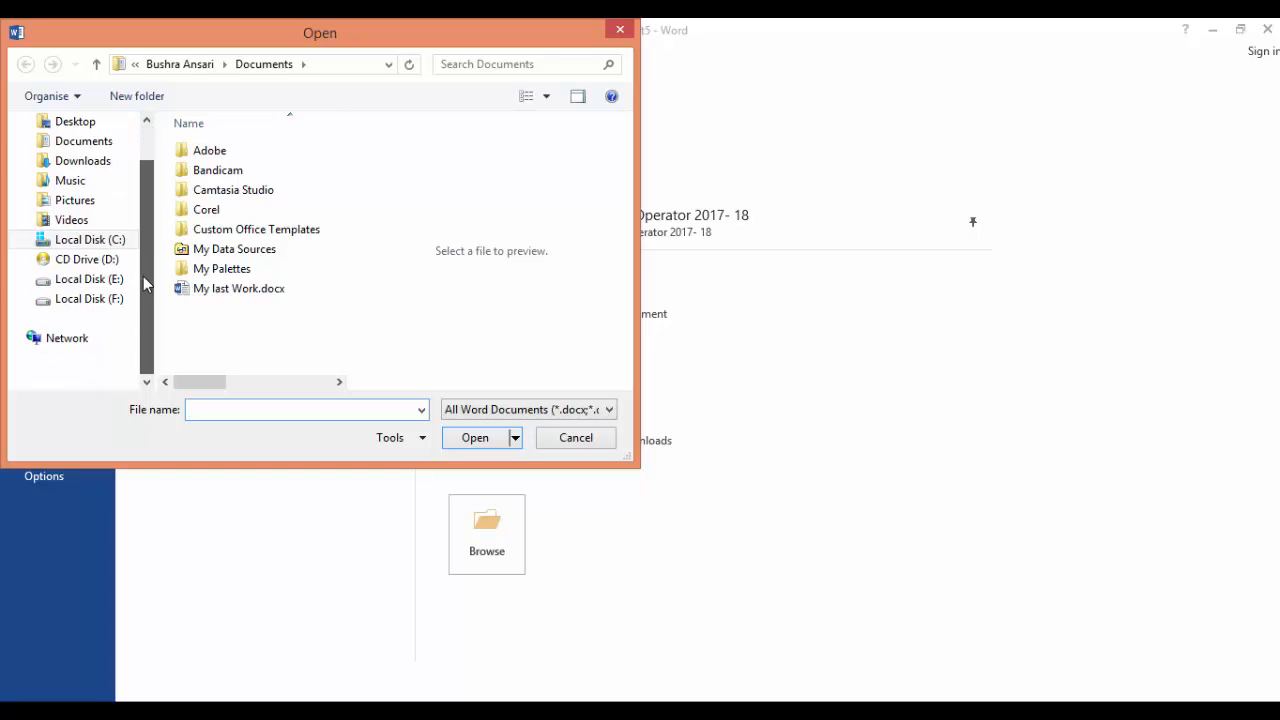
pyautogui.scroll(1, 143, 284)
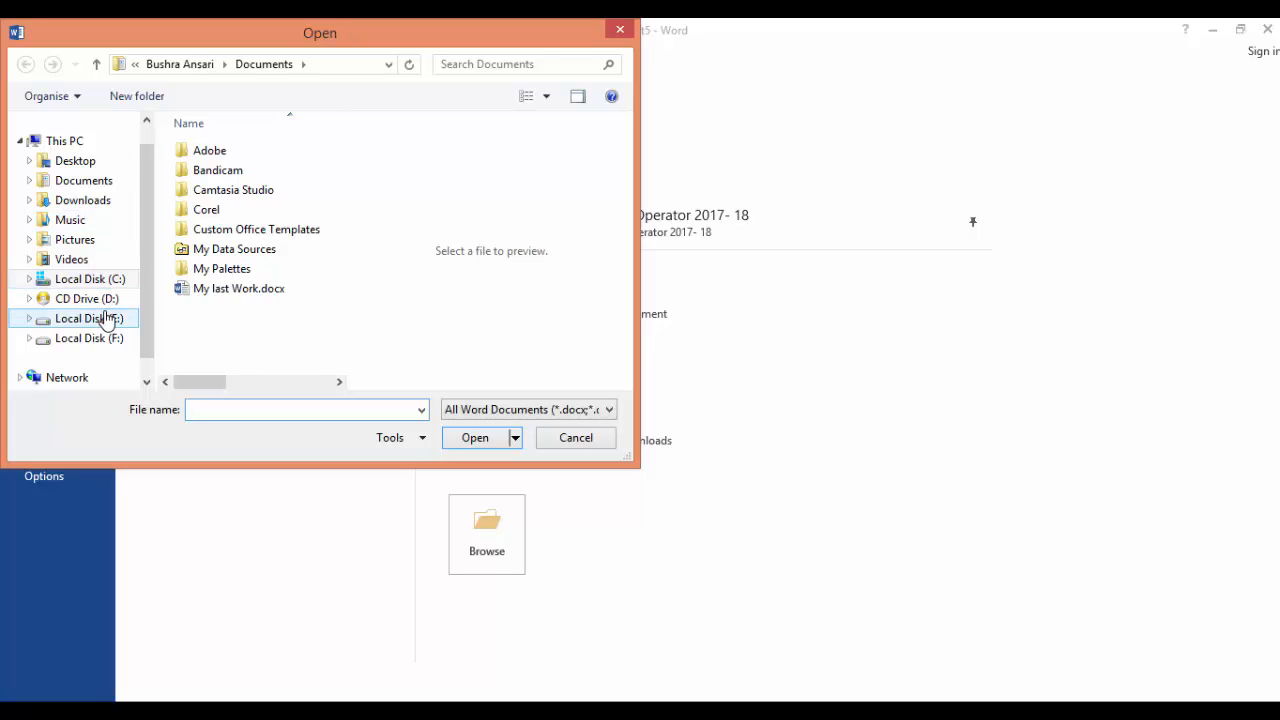
pyautogui.click(101, 183)
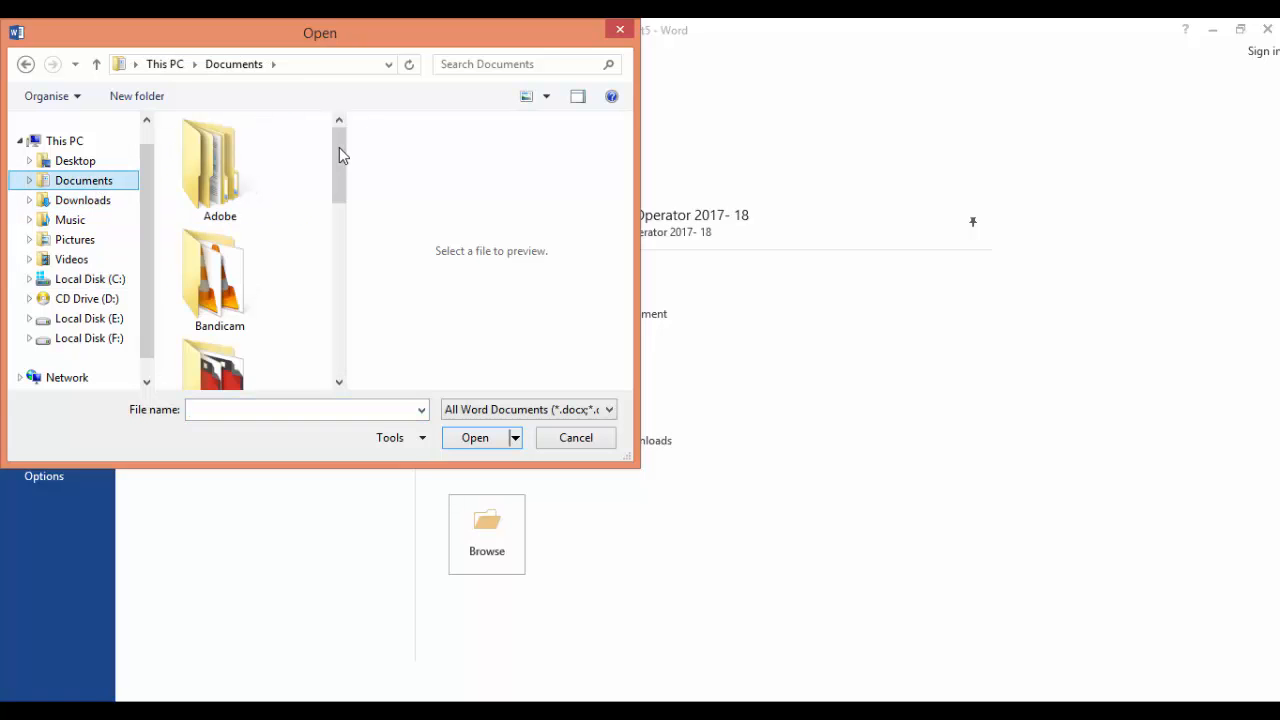
pyautogui.moveTo(338, 148); pyautogui.dragTo(350, 360)
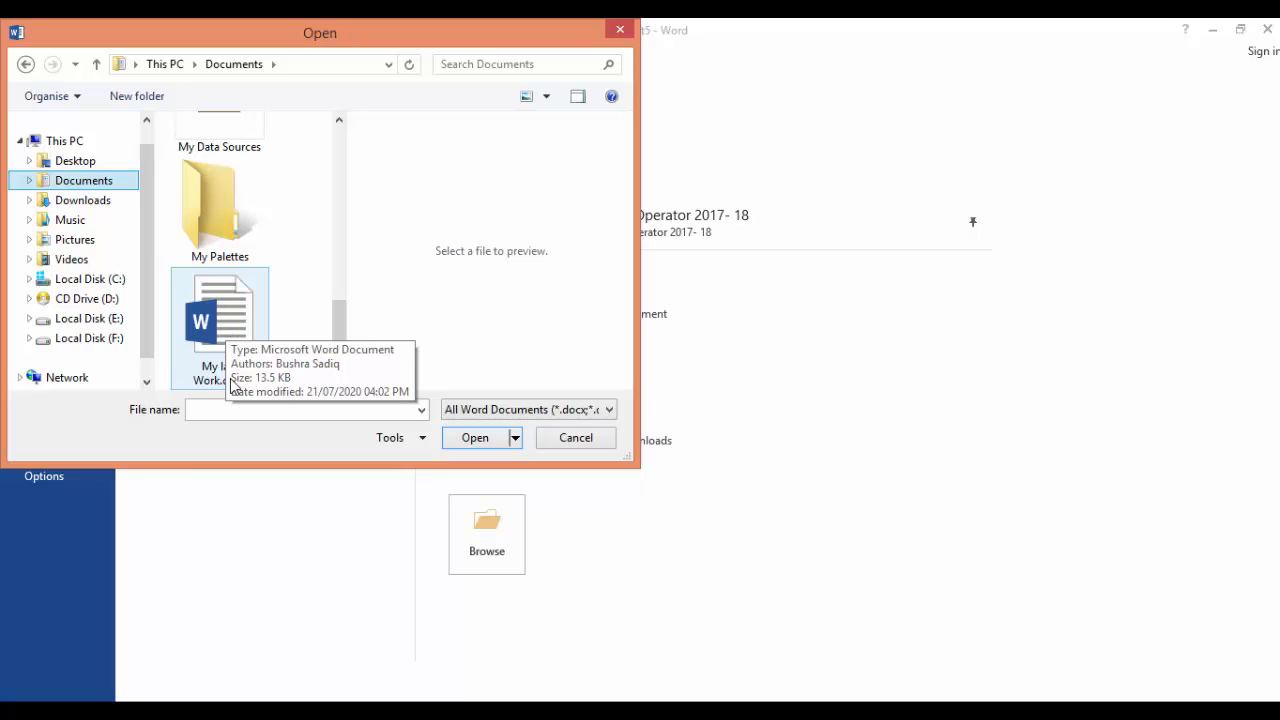
pyautogui.click(226, 312)
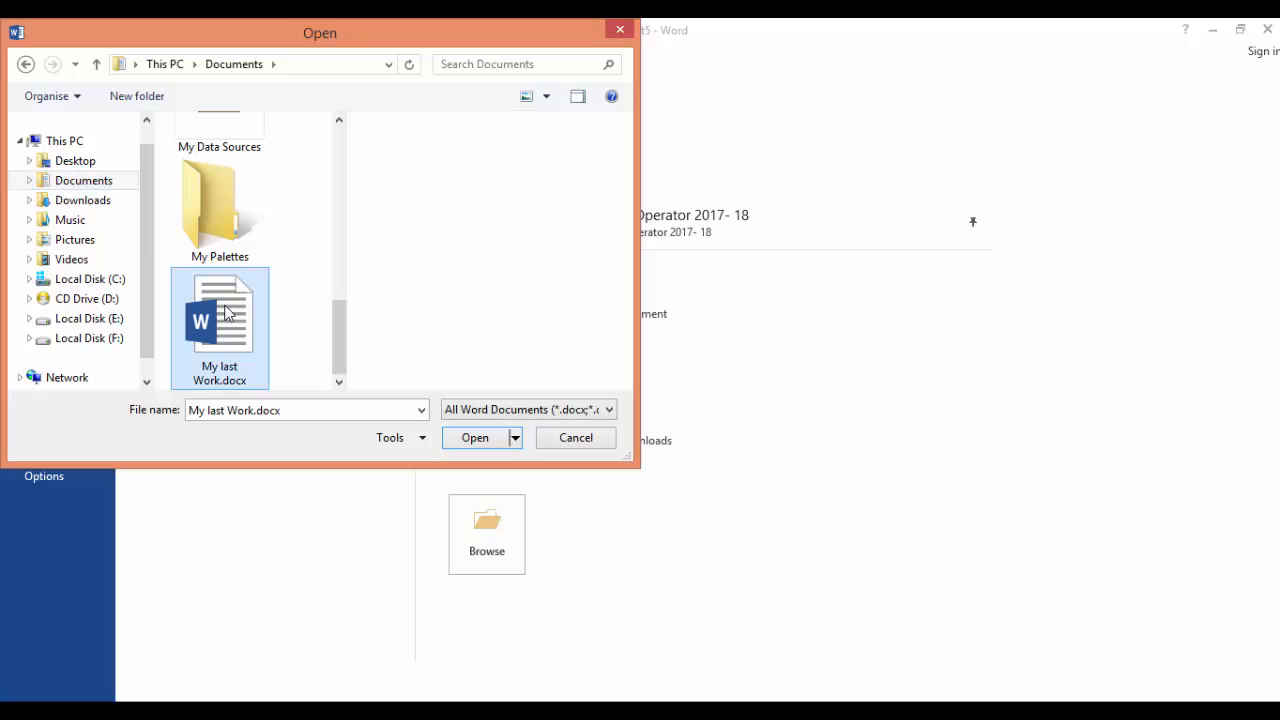
pyautogui.click(459, 441)
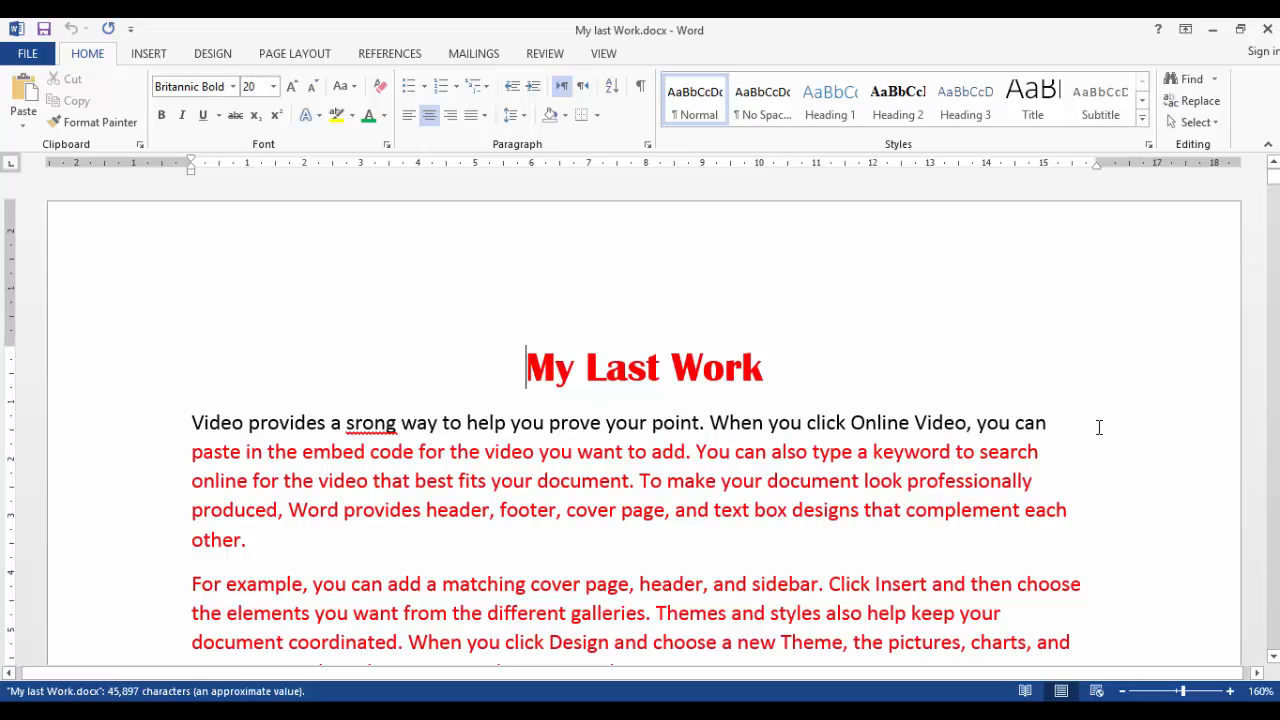
# Step: Look through My last Work.docx, restore its window to a smaller size, and close the document
pyautogui.moveTo(1273, 178); pyautogui.dragTo(1274, 220)
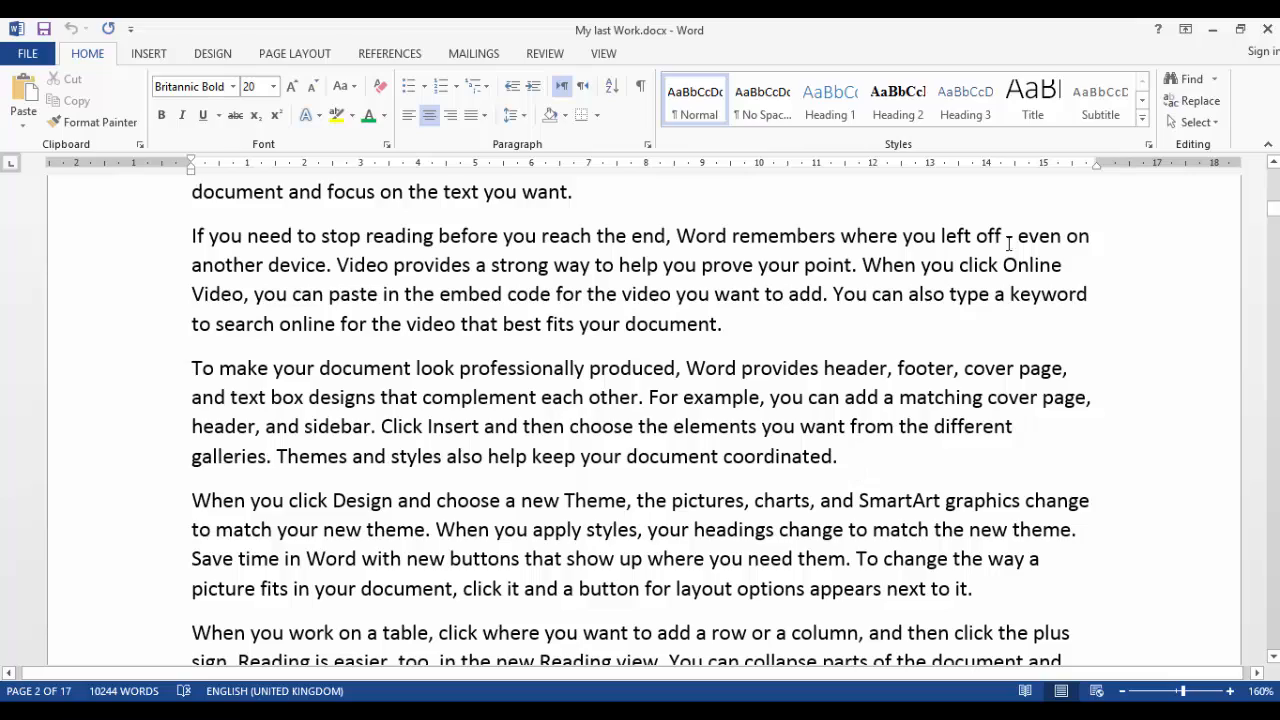
pyautogui.click(1240, 29)
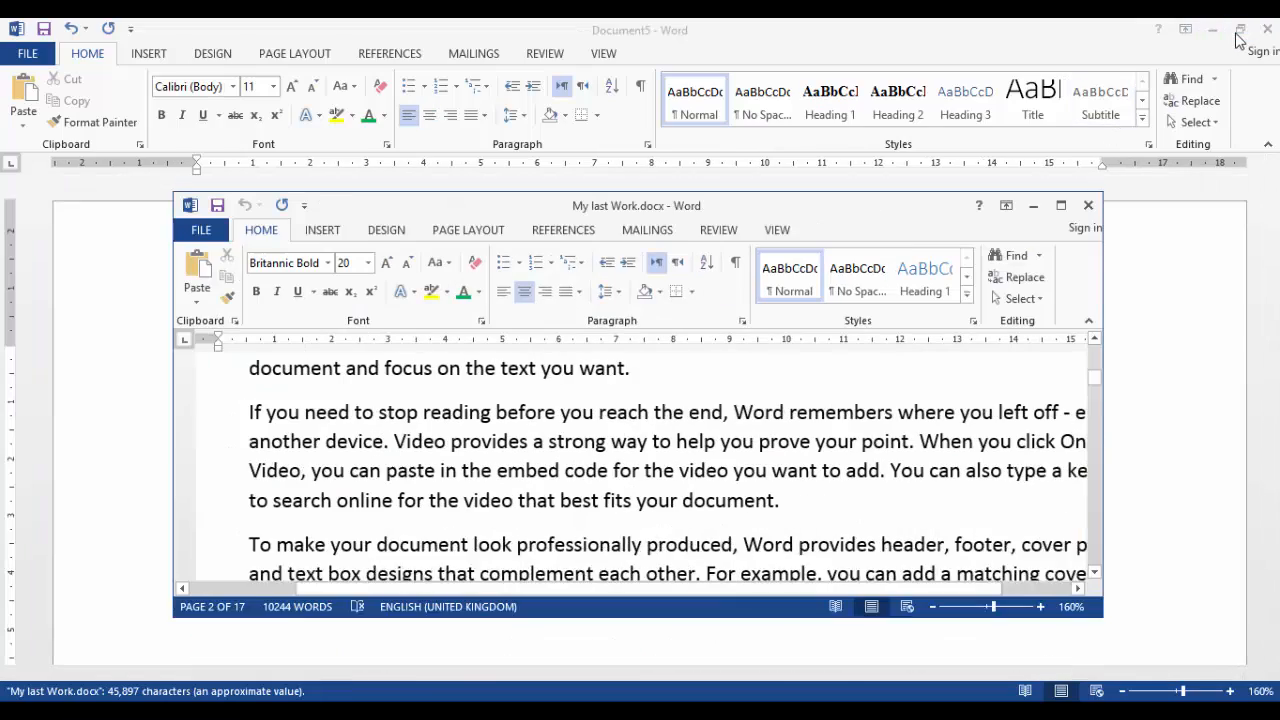
pyautogui.moveTo(871, 214); pyautogui.dragTo(737, 180)
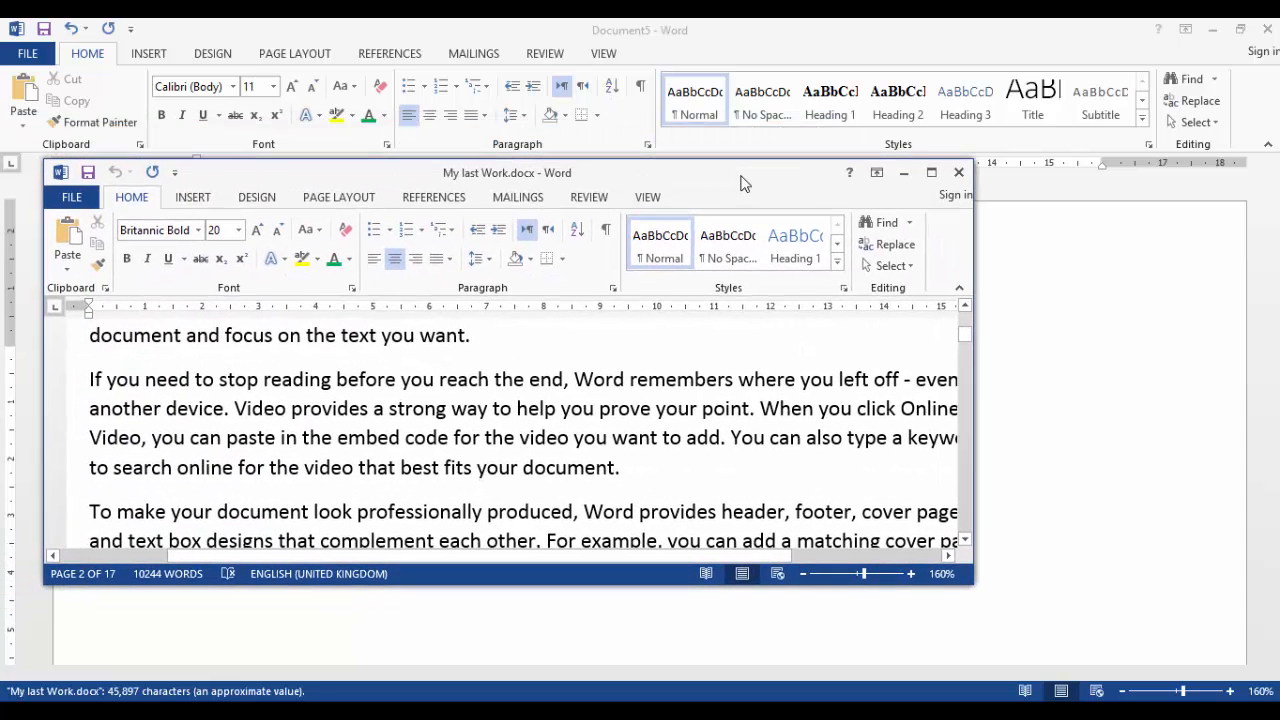
pyautogui.click(952, 180)
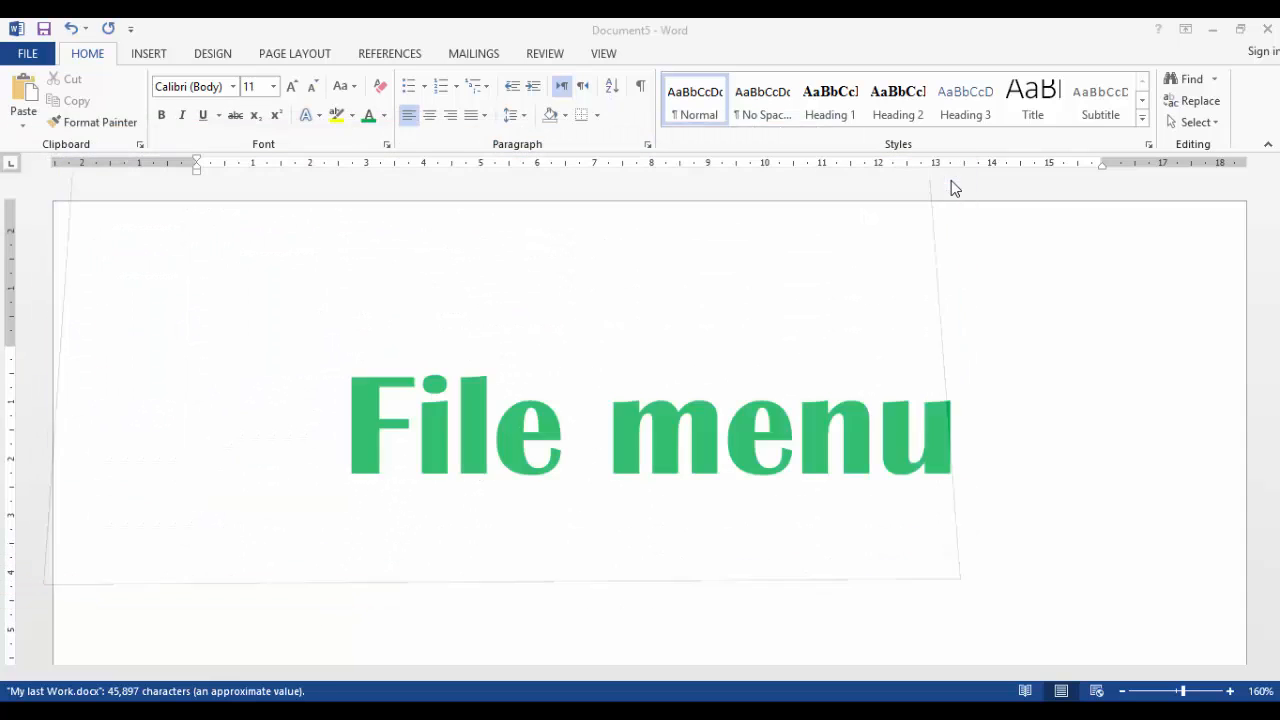
# Step: Pin "outline of e business.docx" to the recent documents available for opening
pyautogui.click(26, 54)
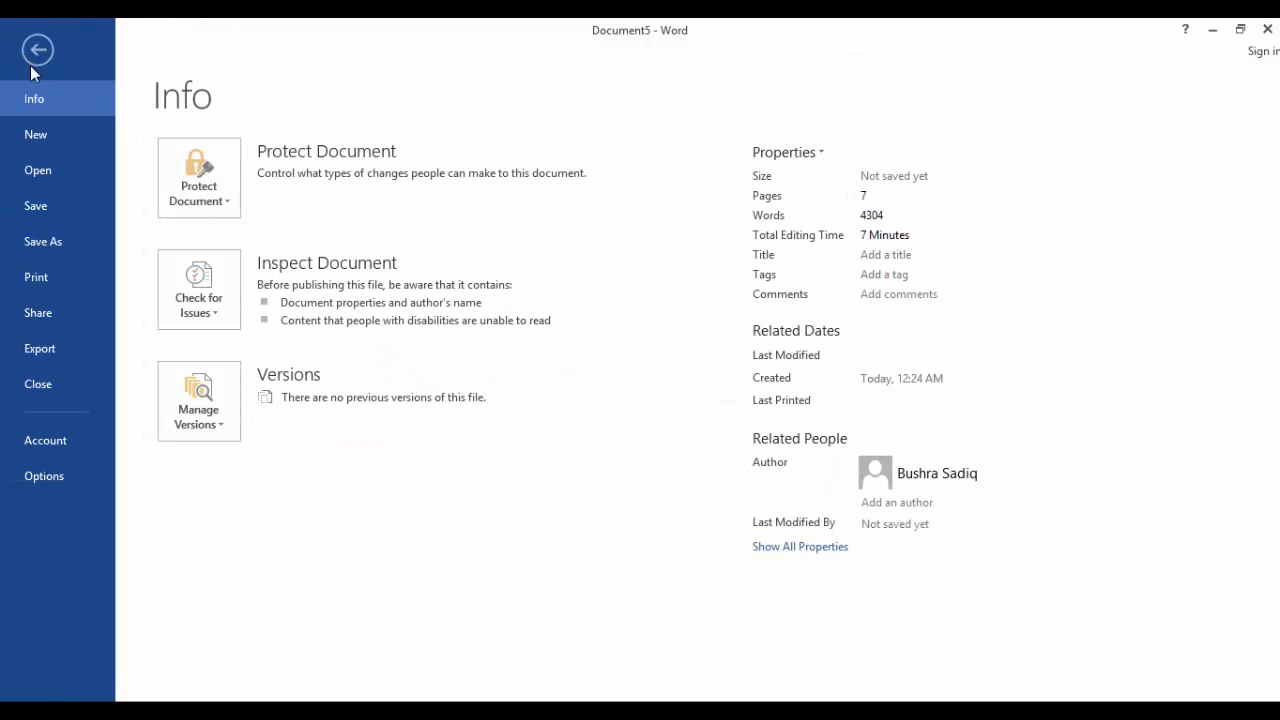
pyautogui.click(42, 176)
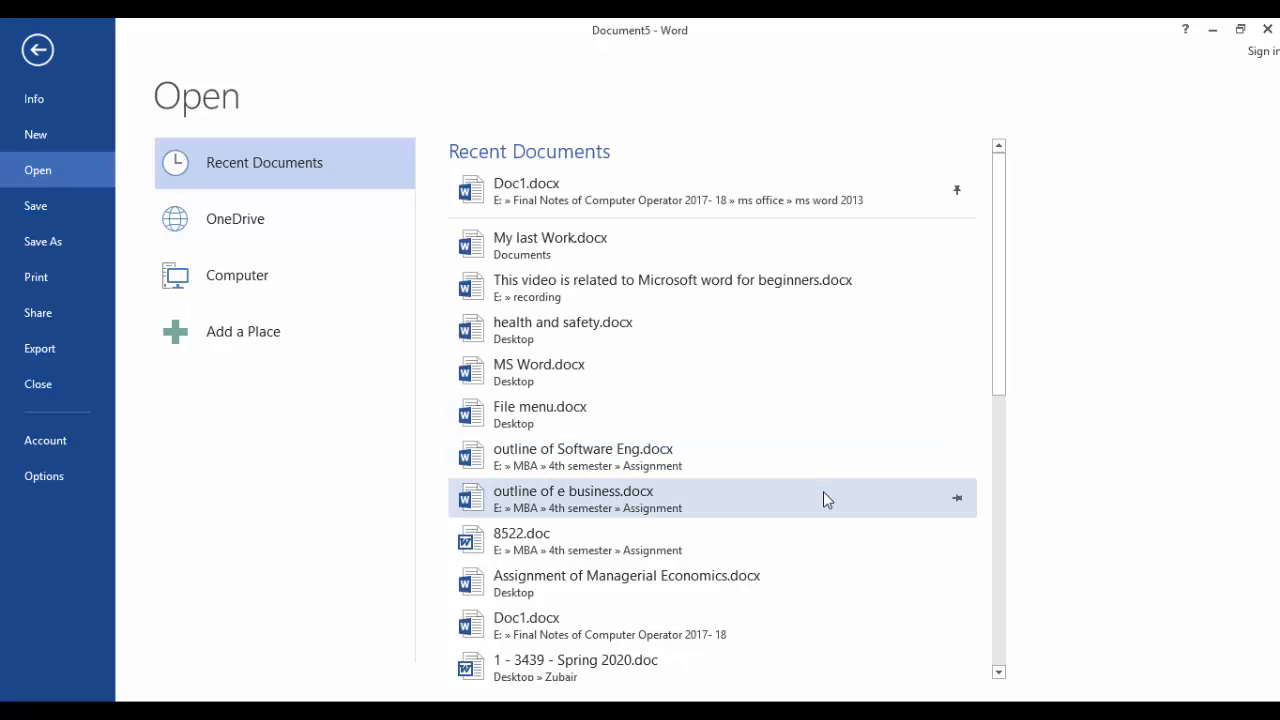
pyautogui.click(958, 500)
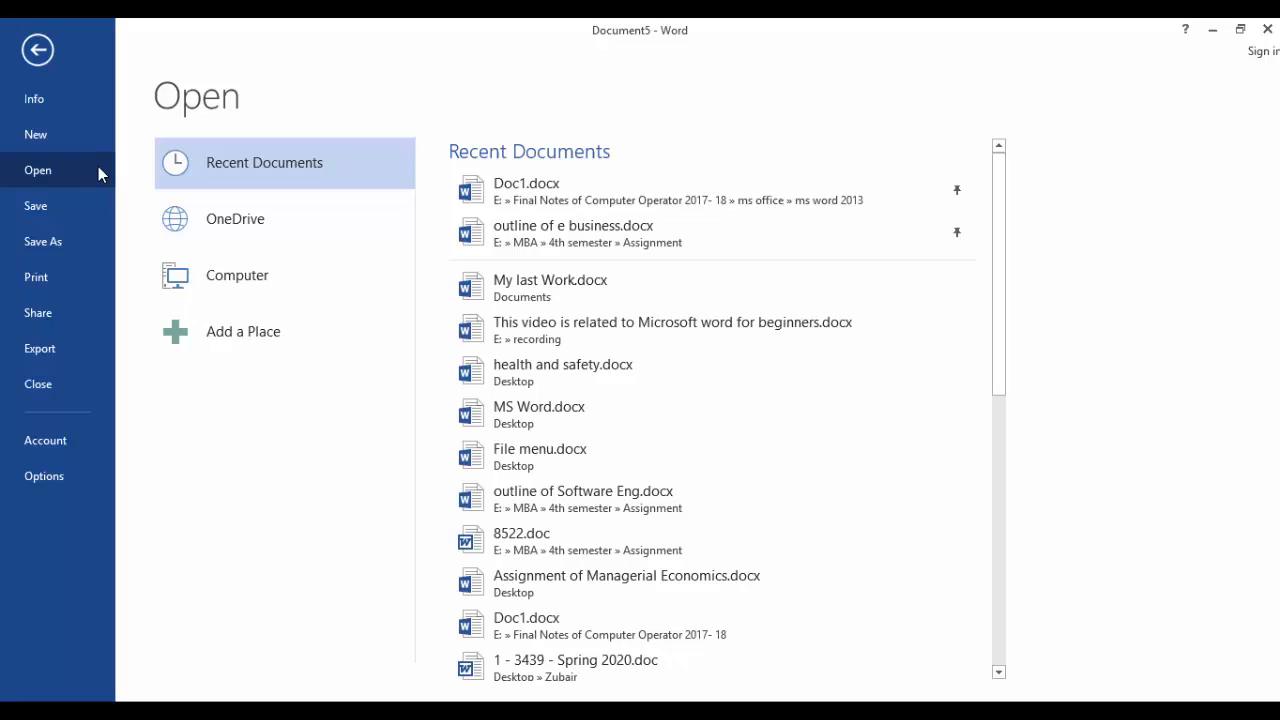
# Step: Start saving the unsaved document to the computer and choose the Desktop as its save location
pyautogui.click(49, 203)
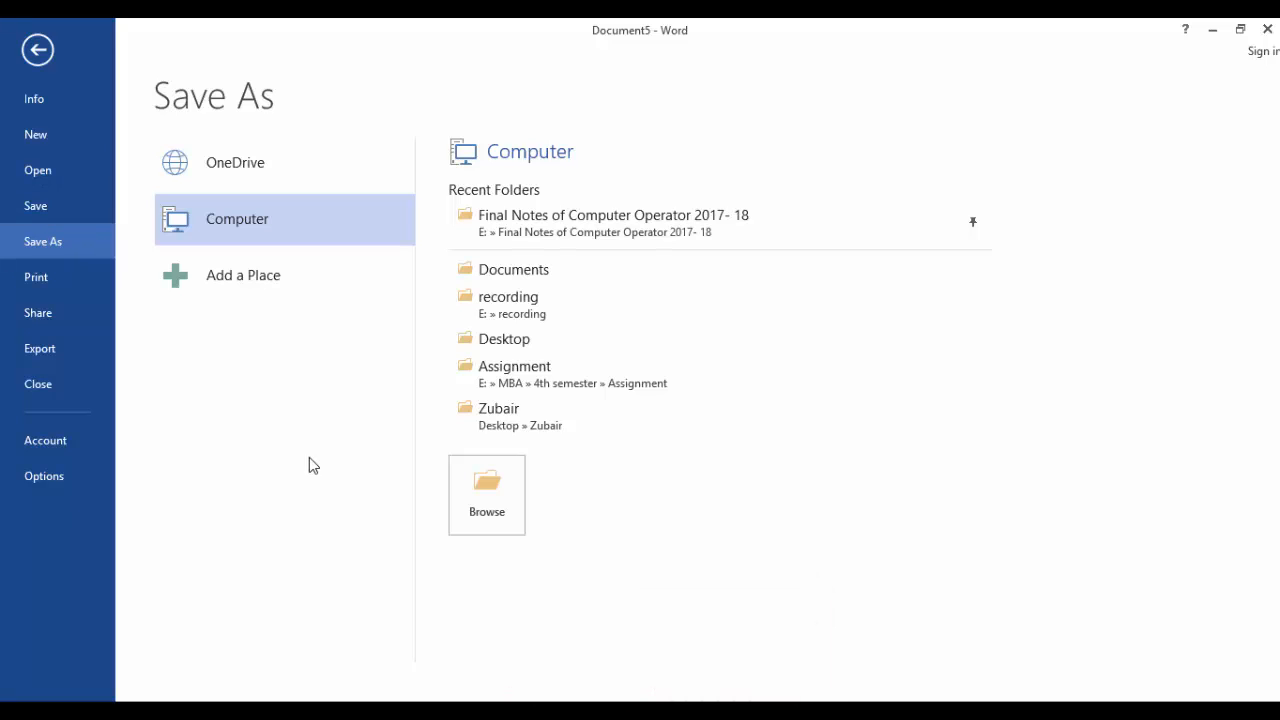
pyautogui.click(26, 208)
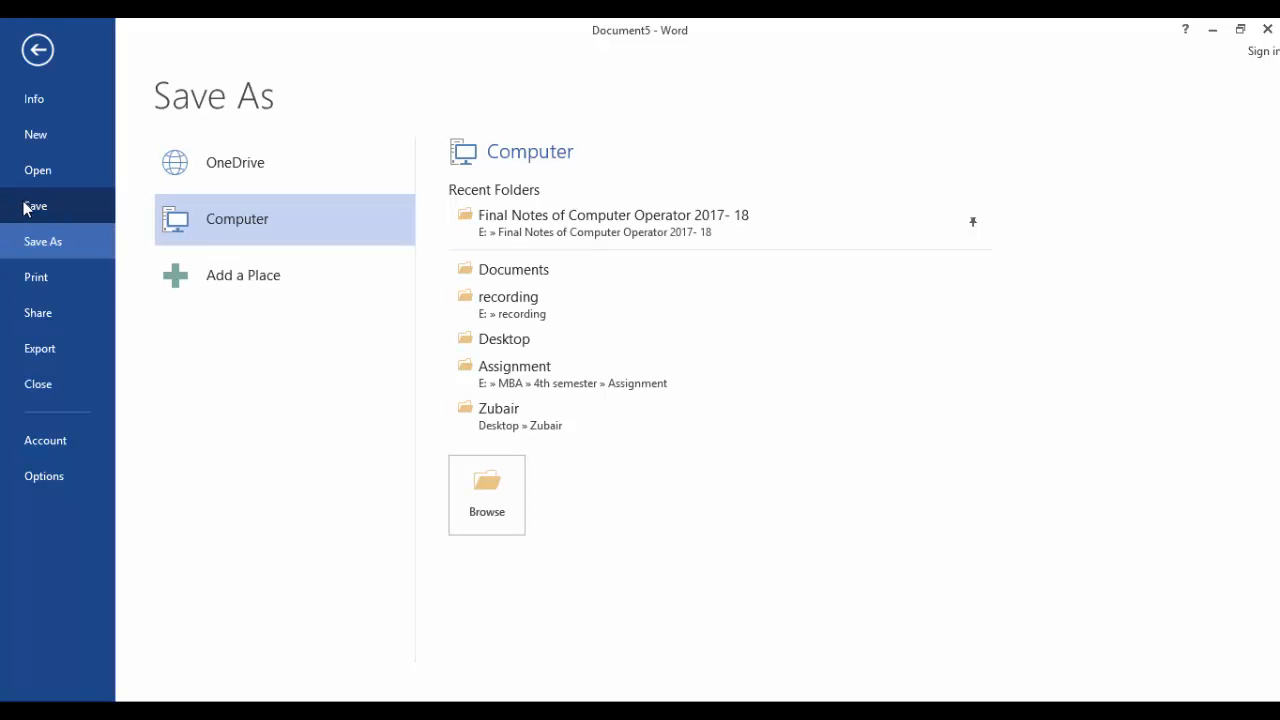
pyautogui.click(483, 500)
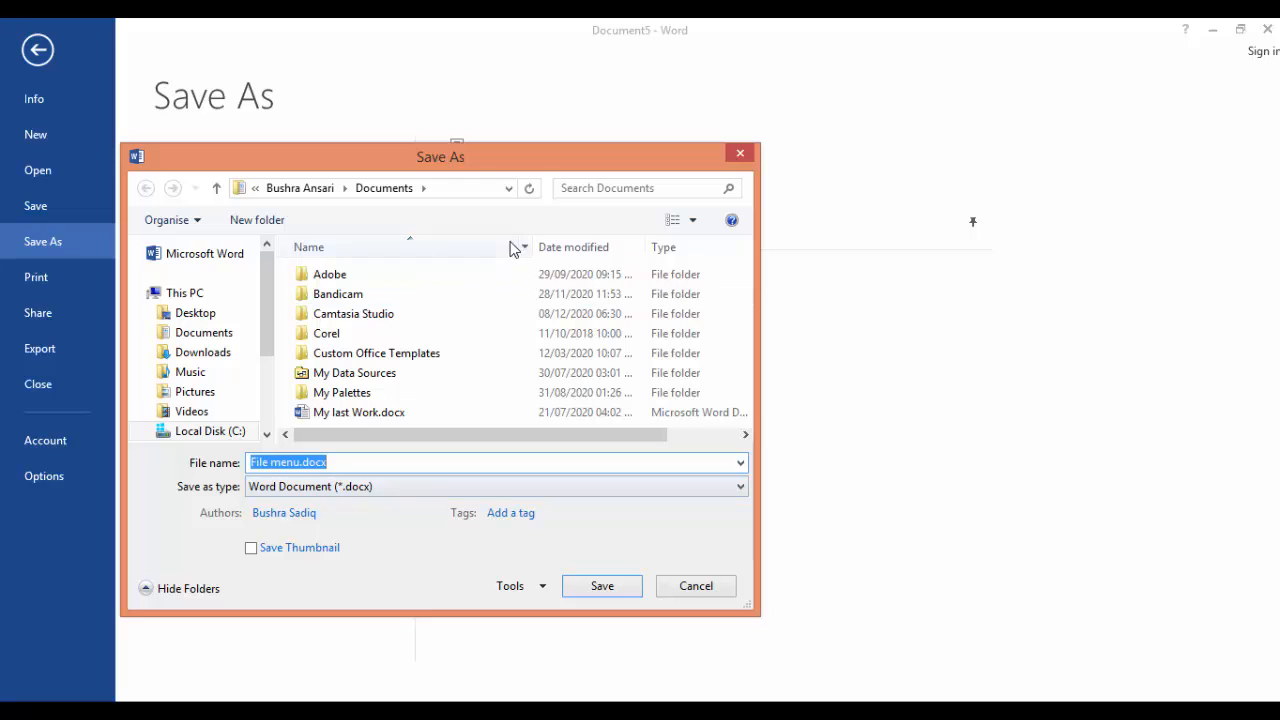
pyautogui.moveTo(549, 158); pyautogui.dragTo(716, 131)
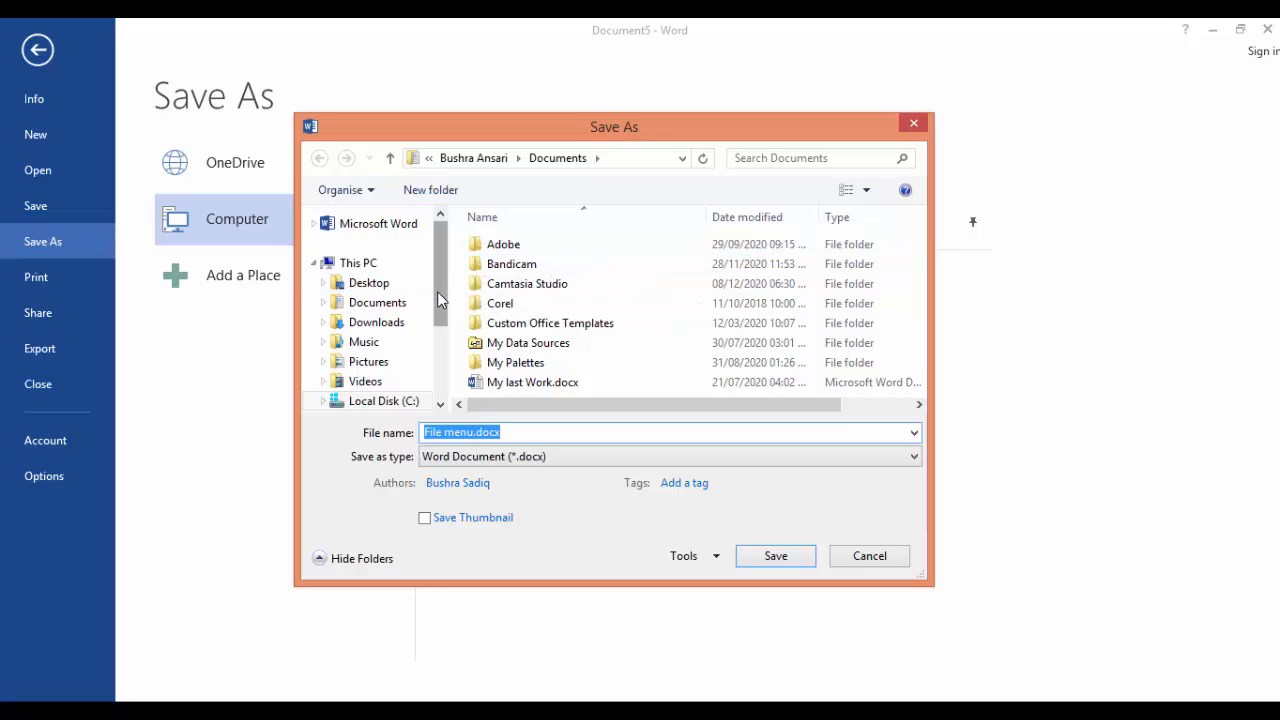
pyautogui.moveTo(437, 291); pyautogui.dragTo(439, 318)
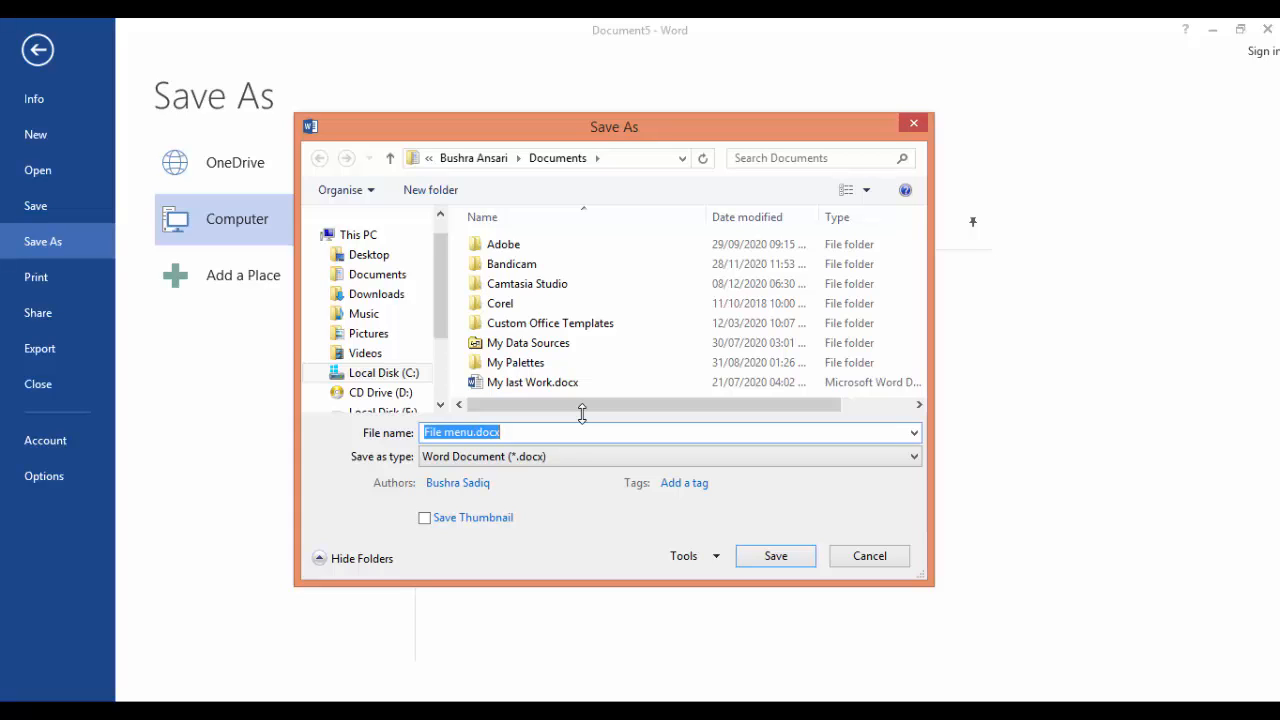
pyautogui.click(394, 256)
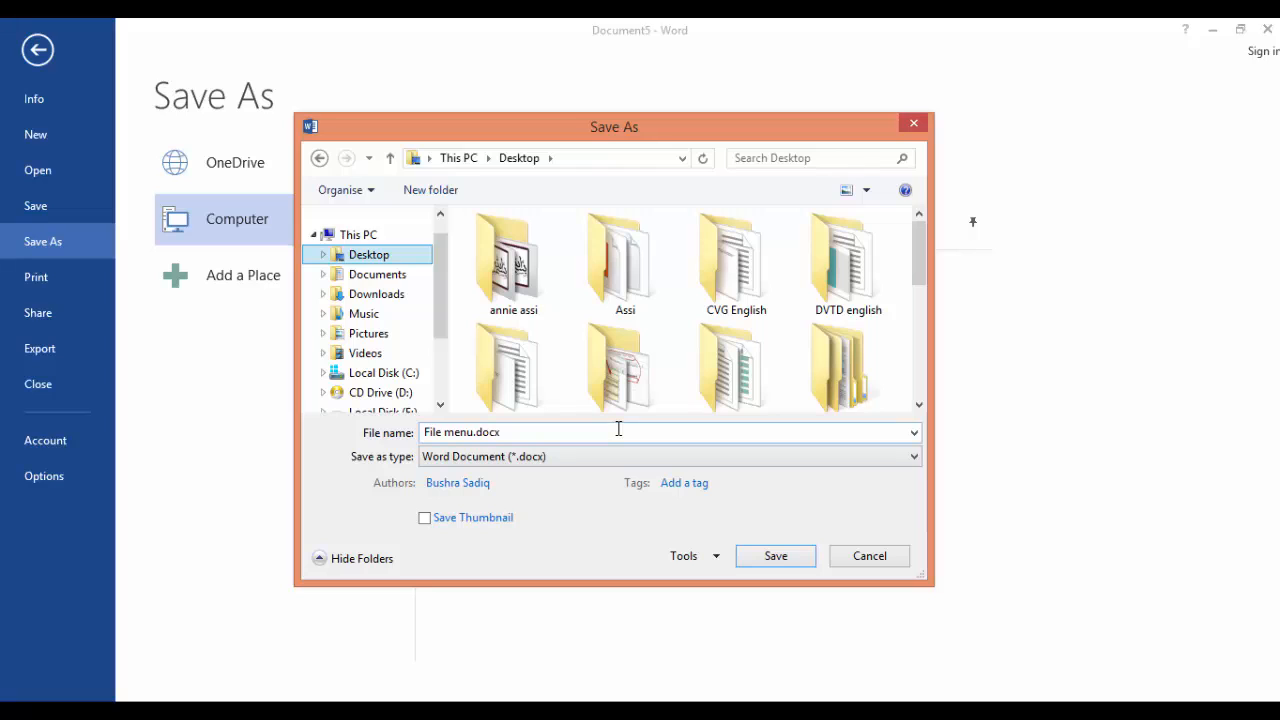
# Step: Save the document as the Word Document "File menu.docx", replacing the existing file of that name
pyautogui.click(474, 433)
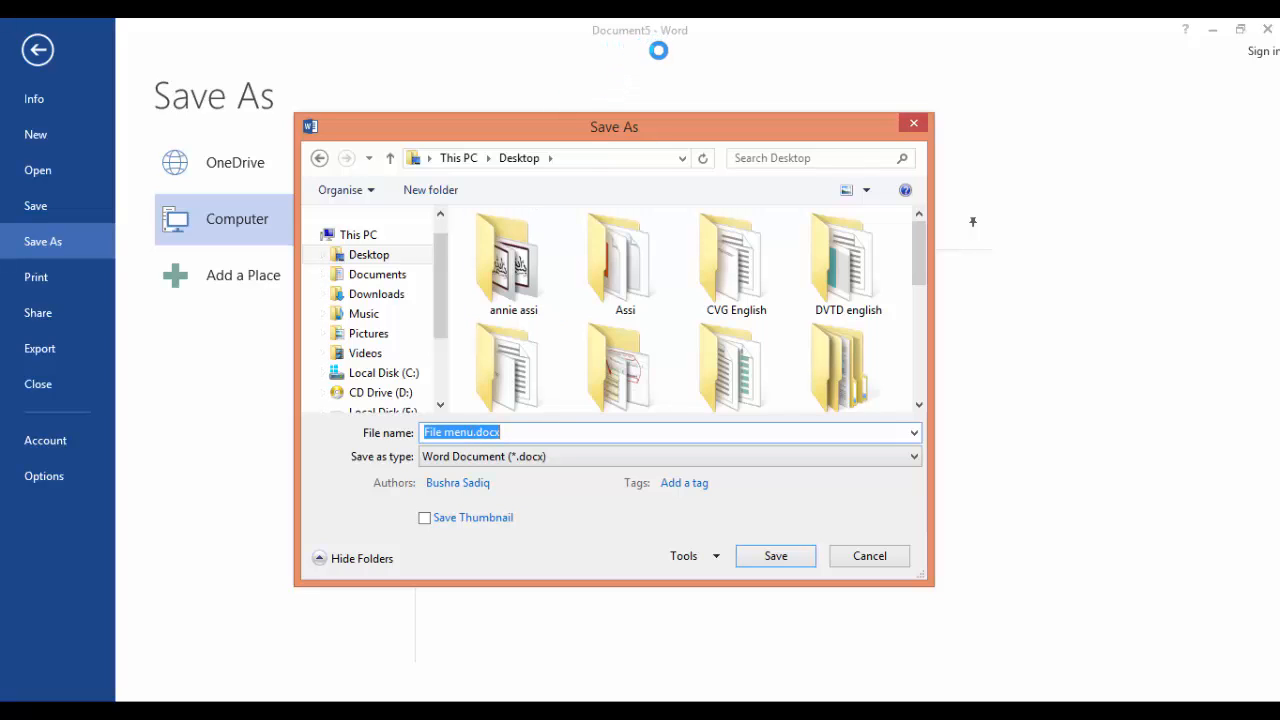
pyautogui.click(473, 433)
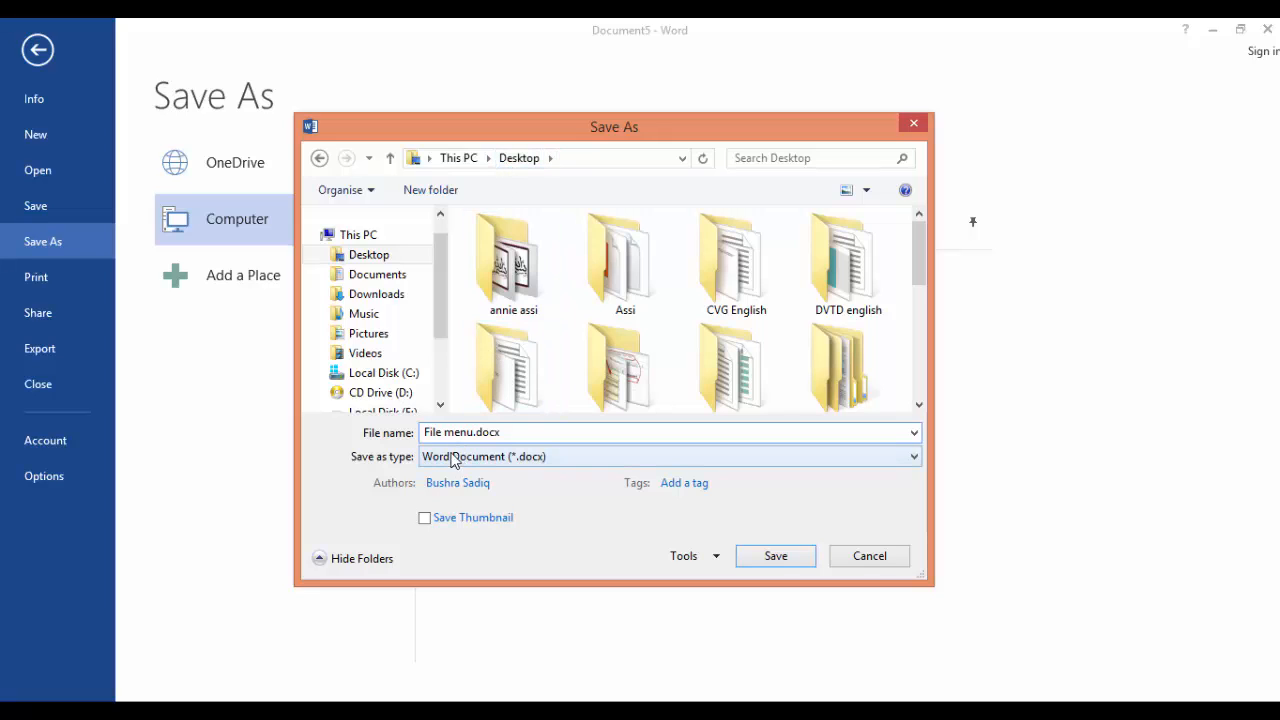
pyautogui.click(797, 558)
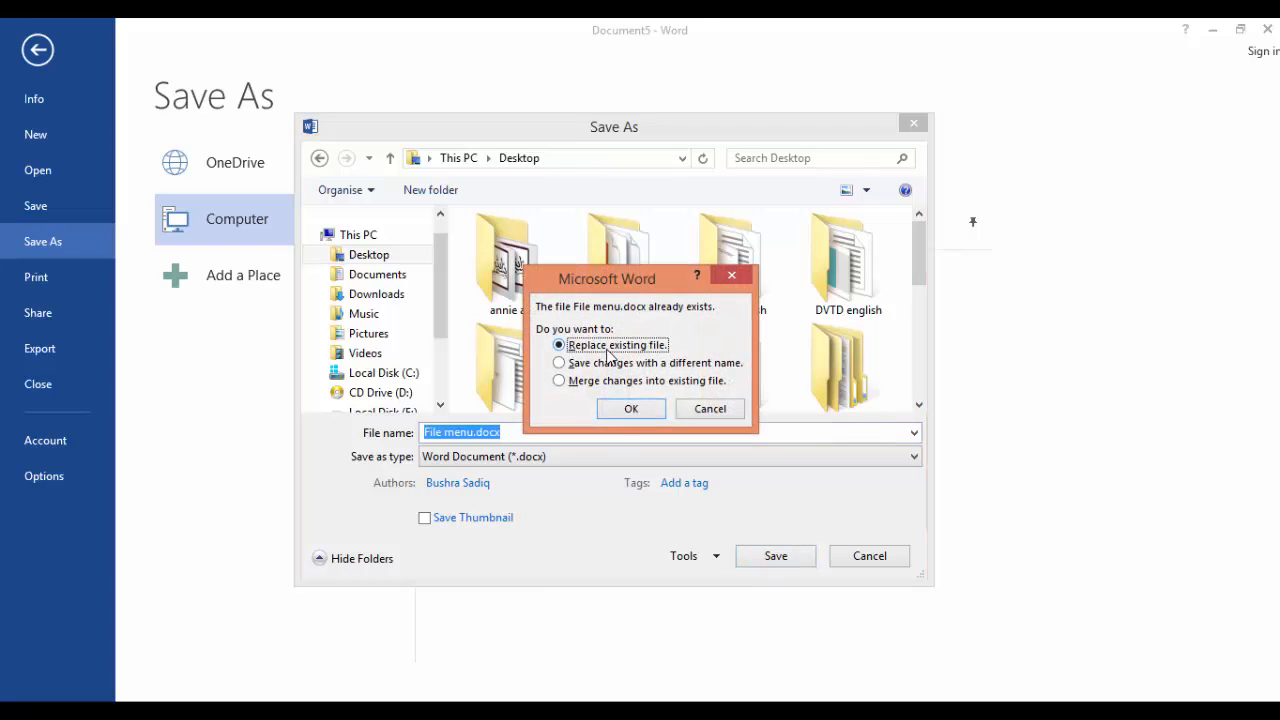
pyautogui.click(651, 413)
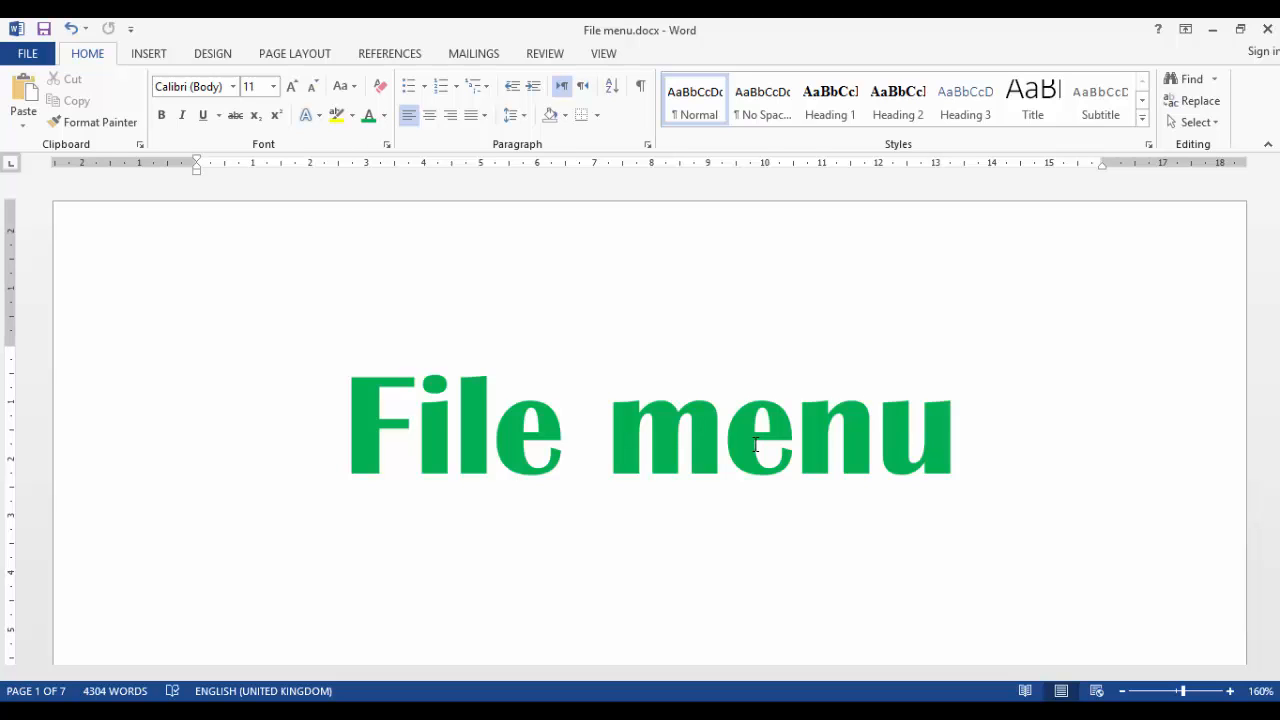
# Step: View the Save As locations offered for the saved document and return to its first page
pyautogui.click(22, 54)
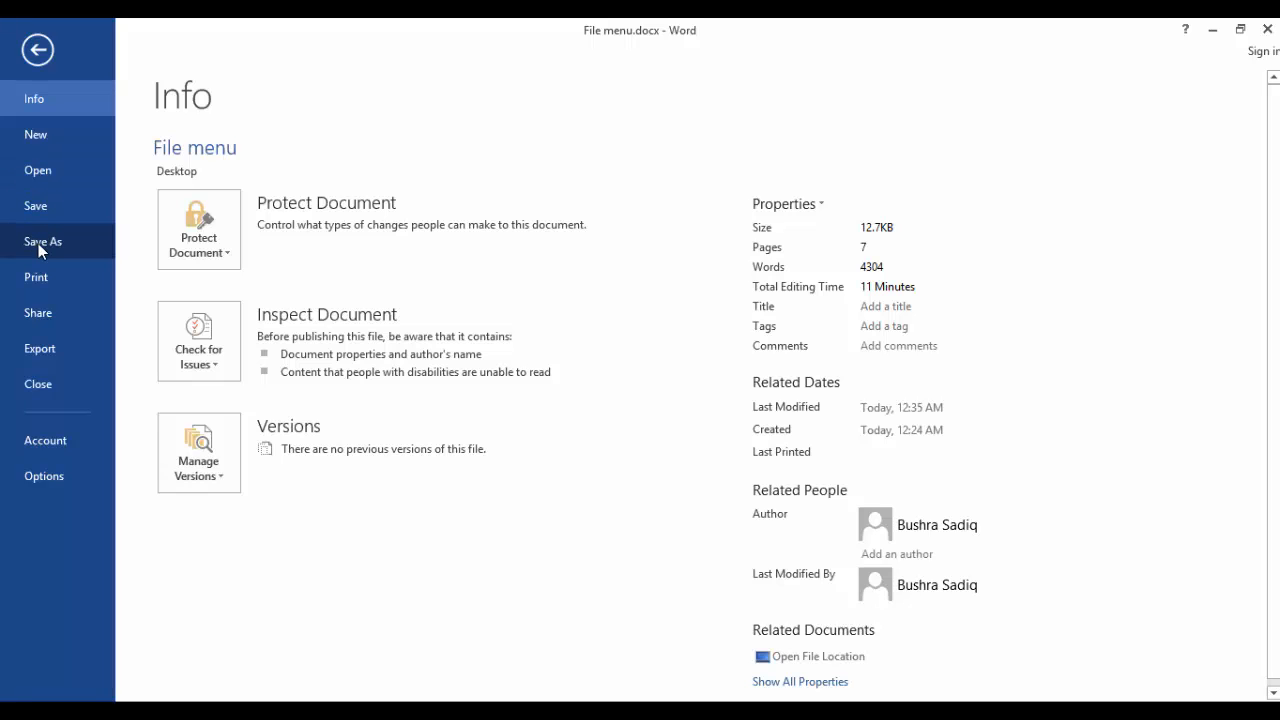
pyautogui.click(38, 243)
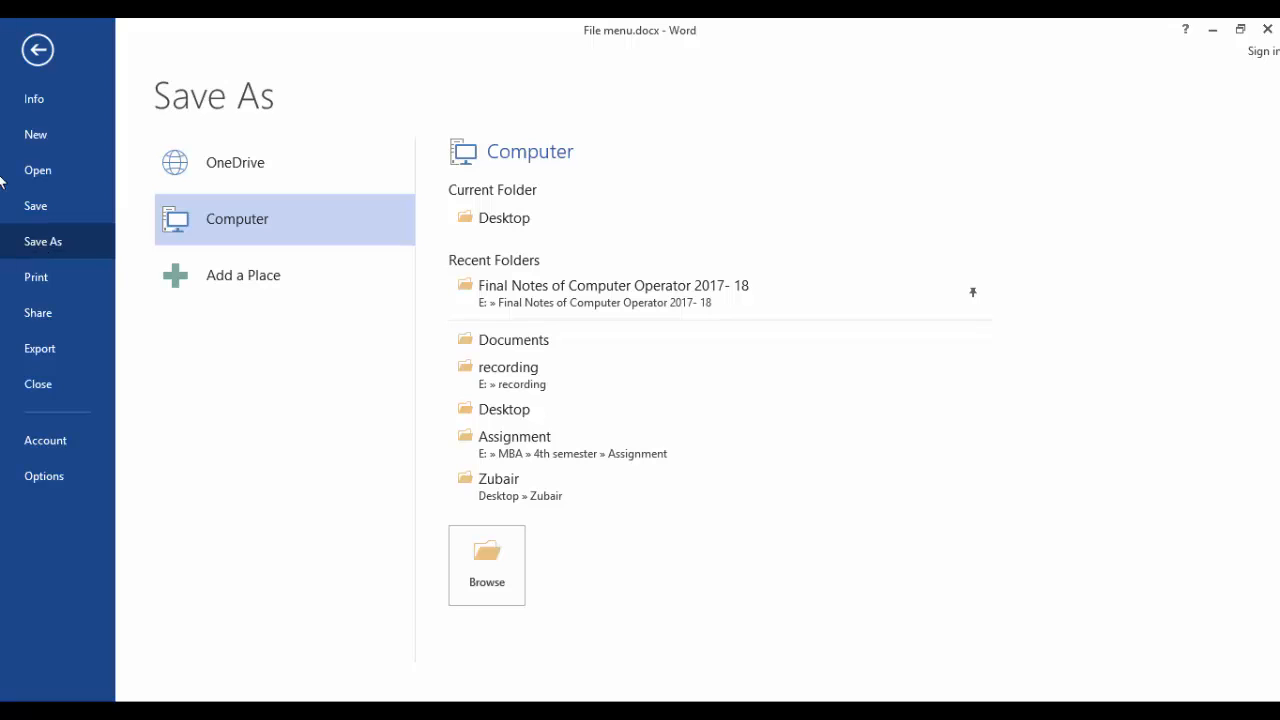
pyautogui.click(38, 50)
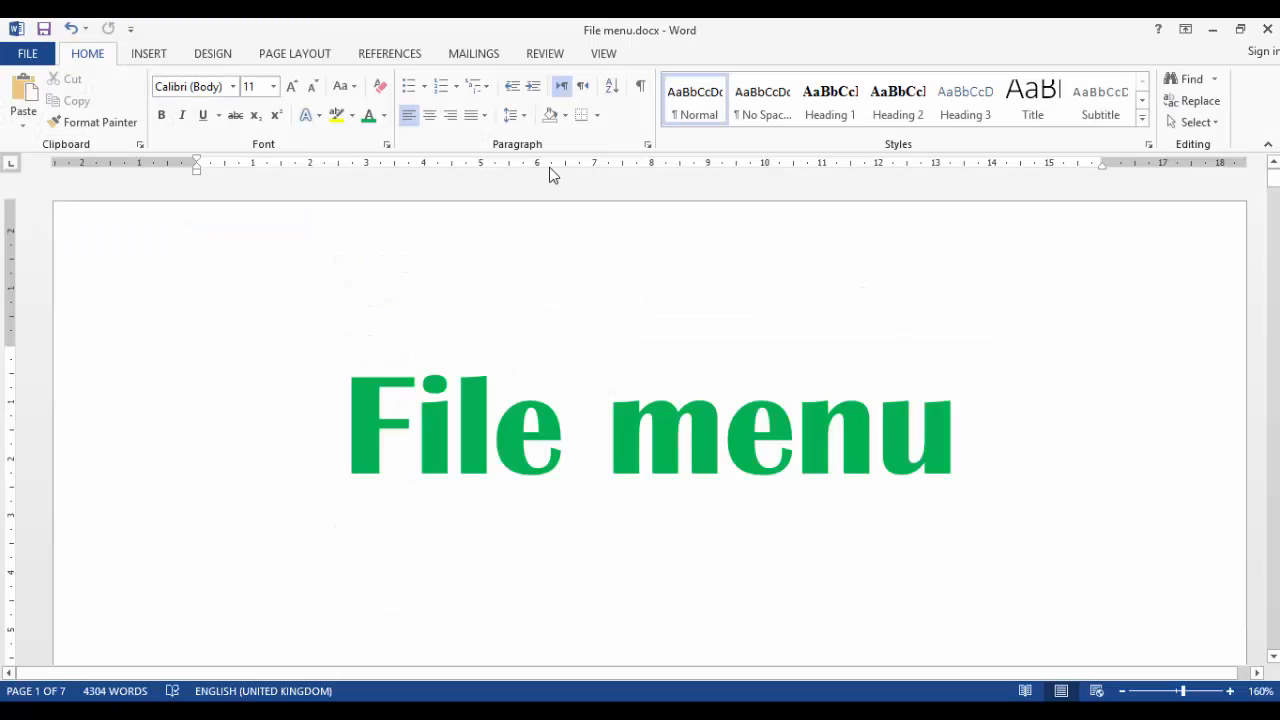
pyautogui.click(22, 55)
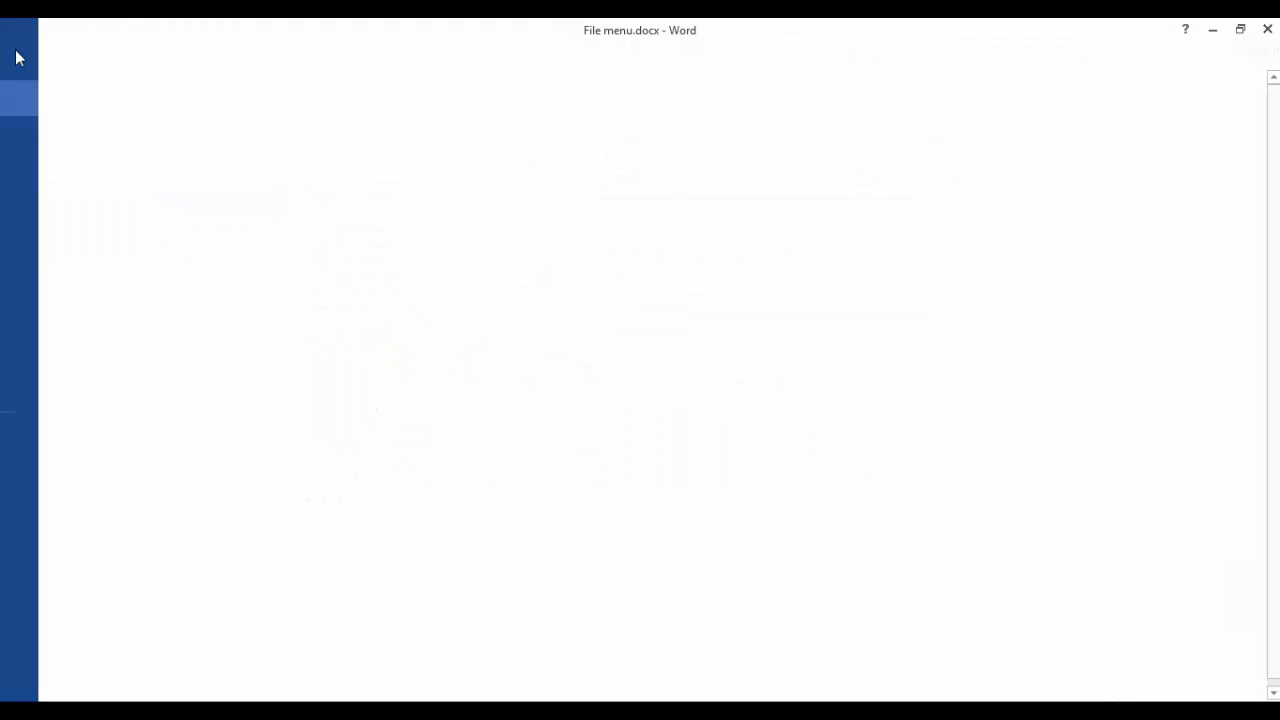
pyautogui.click(33, 55)
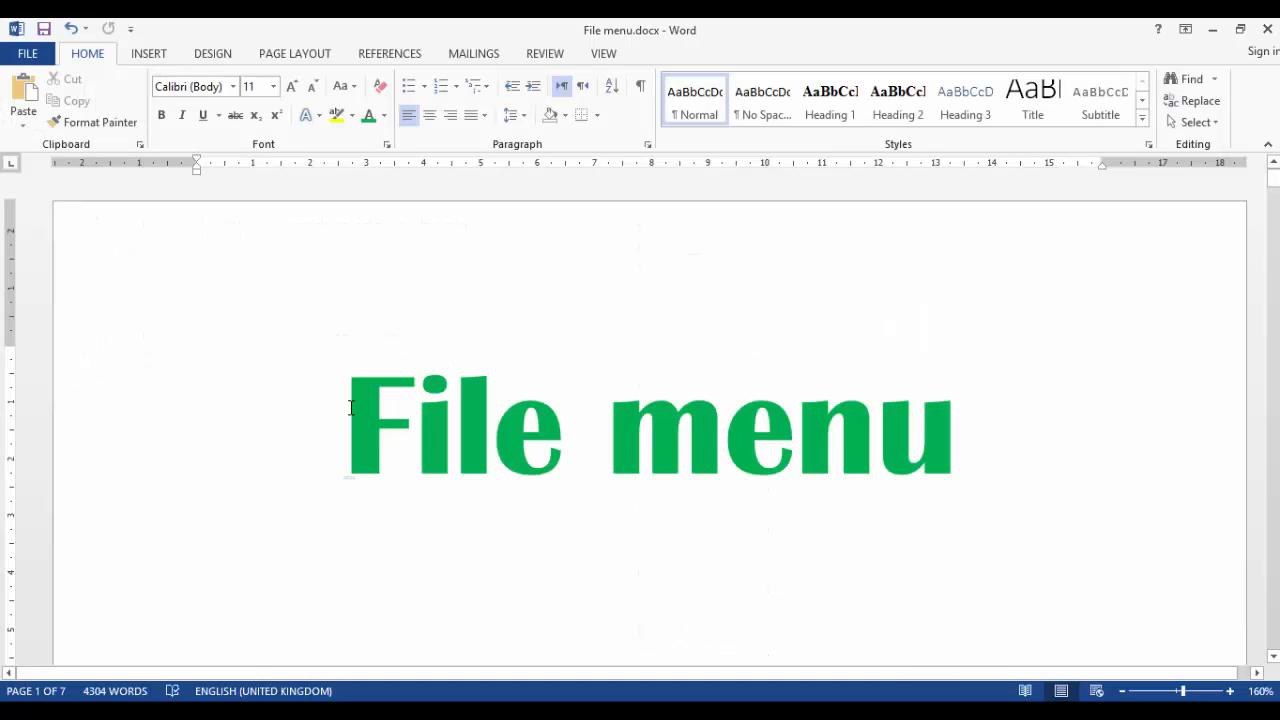
# Step: Select the "File menu" title and change its font color to dark blue and then to the theme's orange
pyautogui.click(350, 407)
pyautogui.click(960, 430)
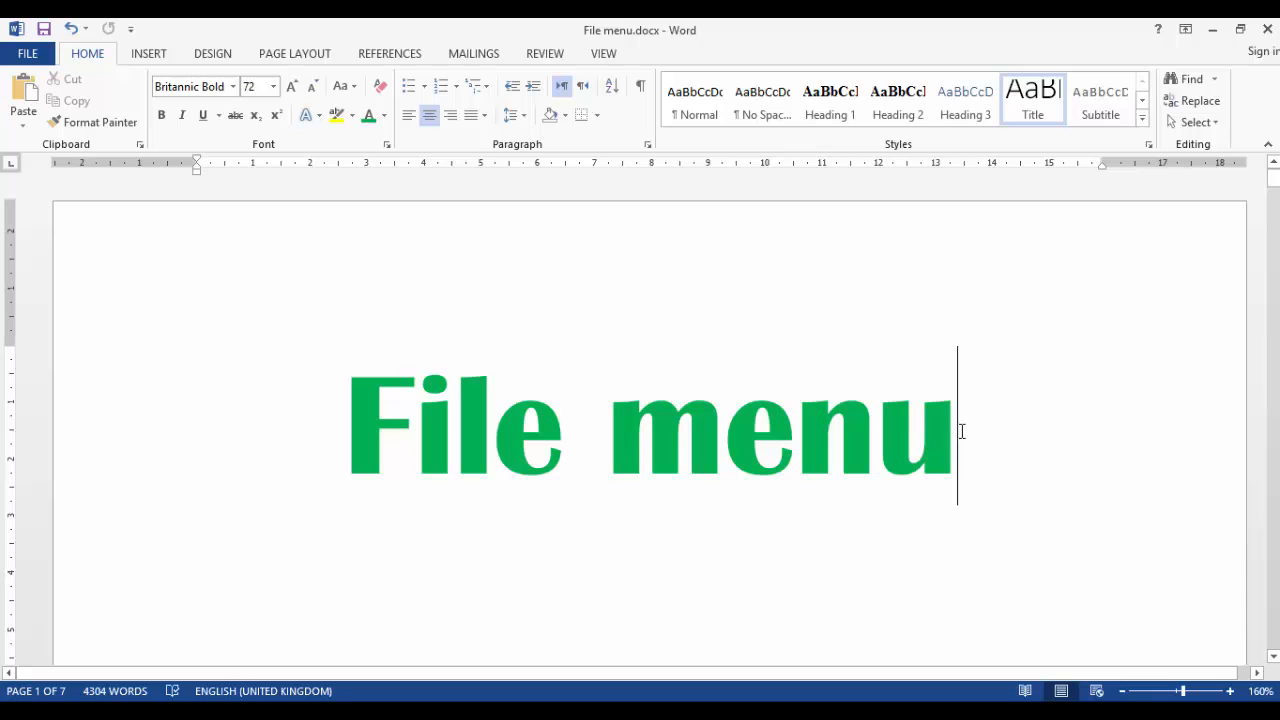
pyautogui.moveTo(962, 431); pyautogui.dragTo(414, 480)
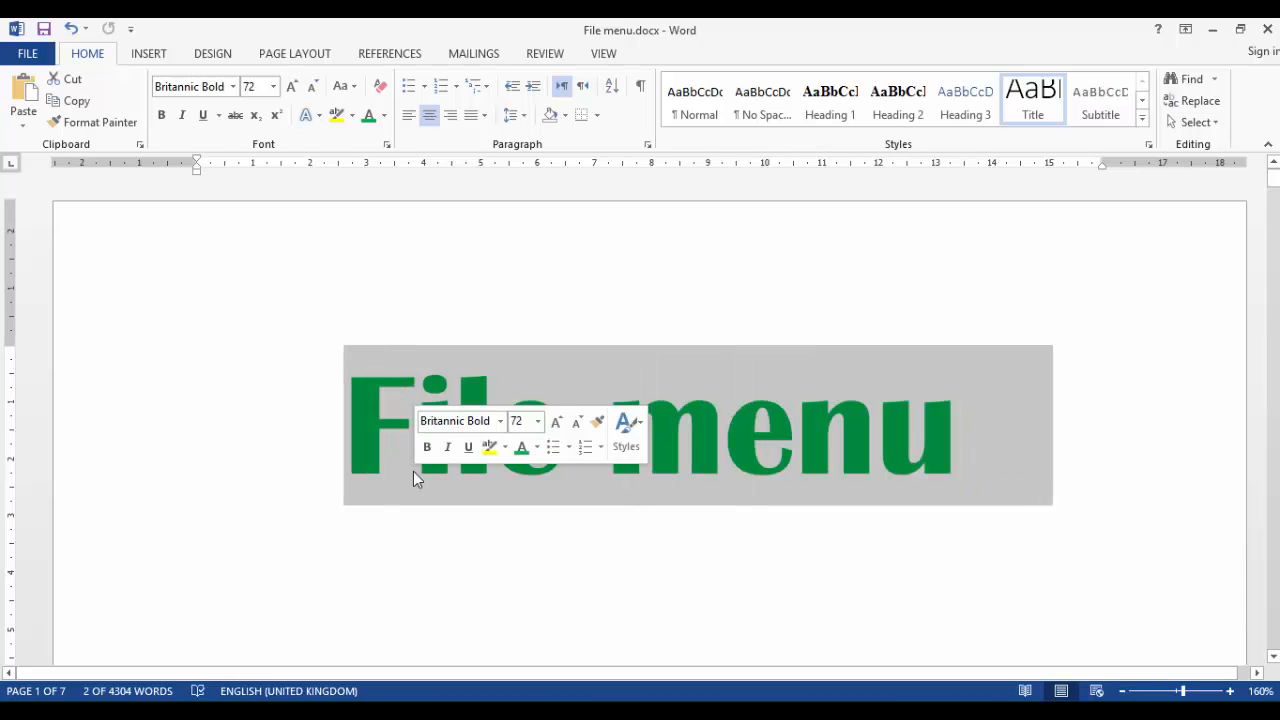
pyautogui.click(384, 116)
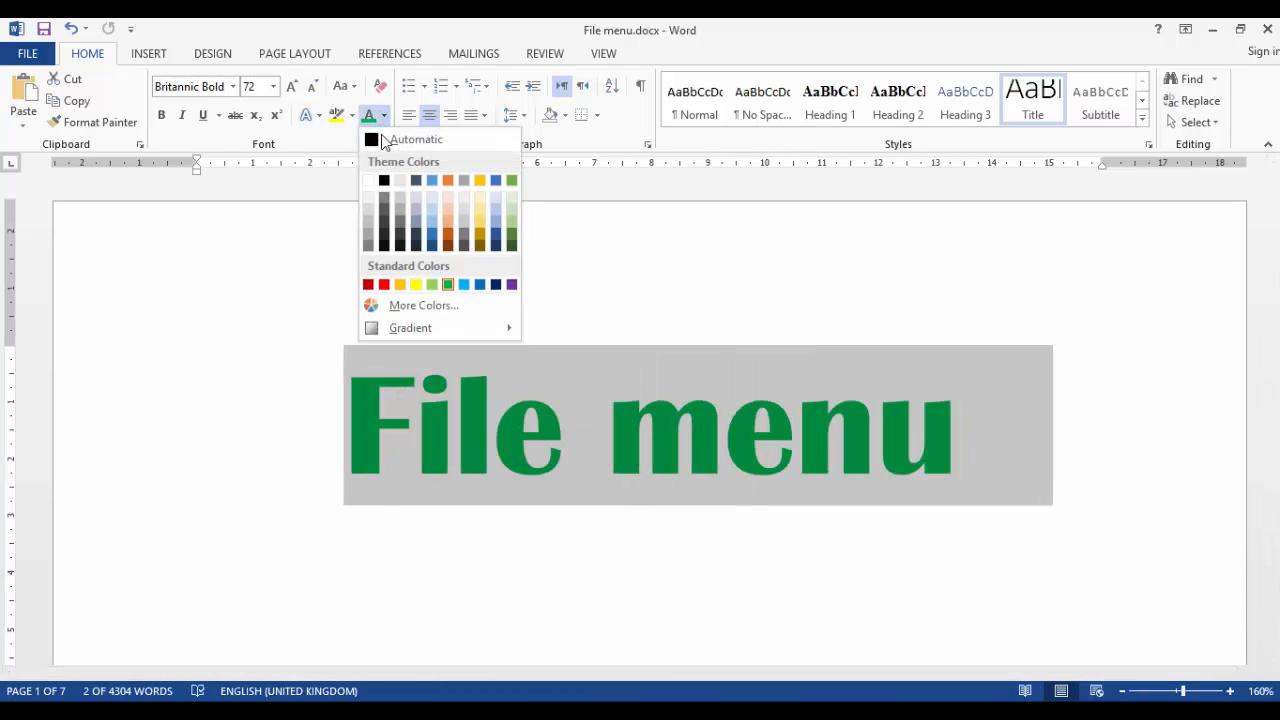
pyautogui.click(432, 245)
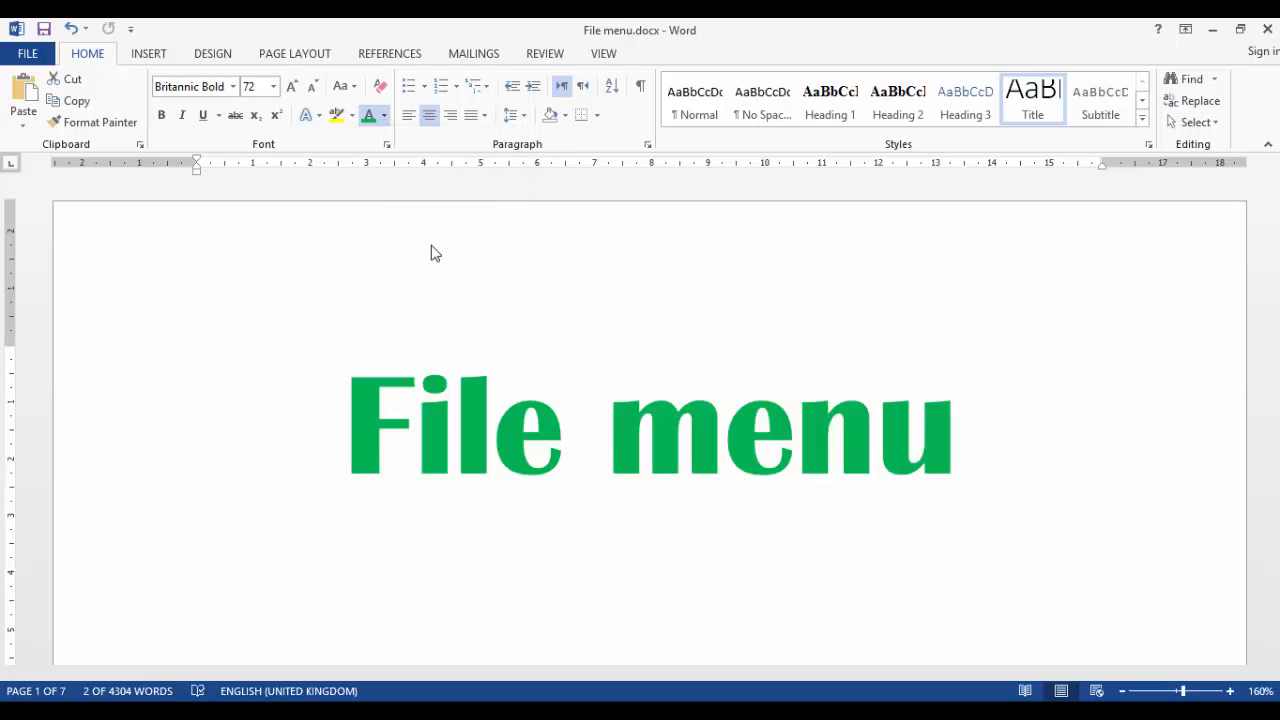
pyautogui.click(384, 116)
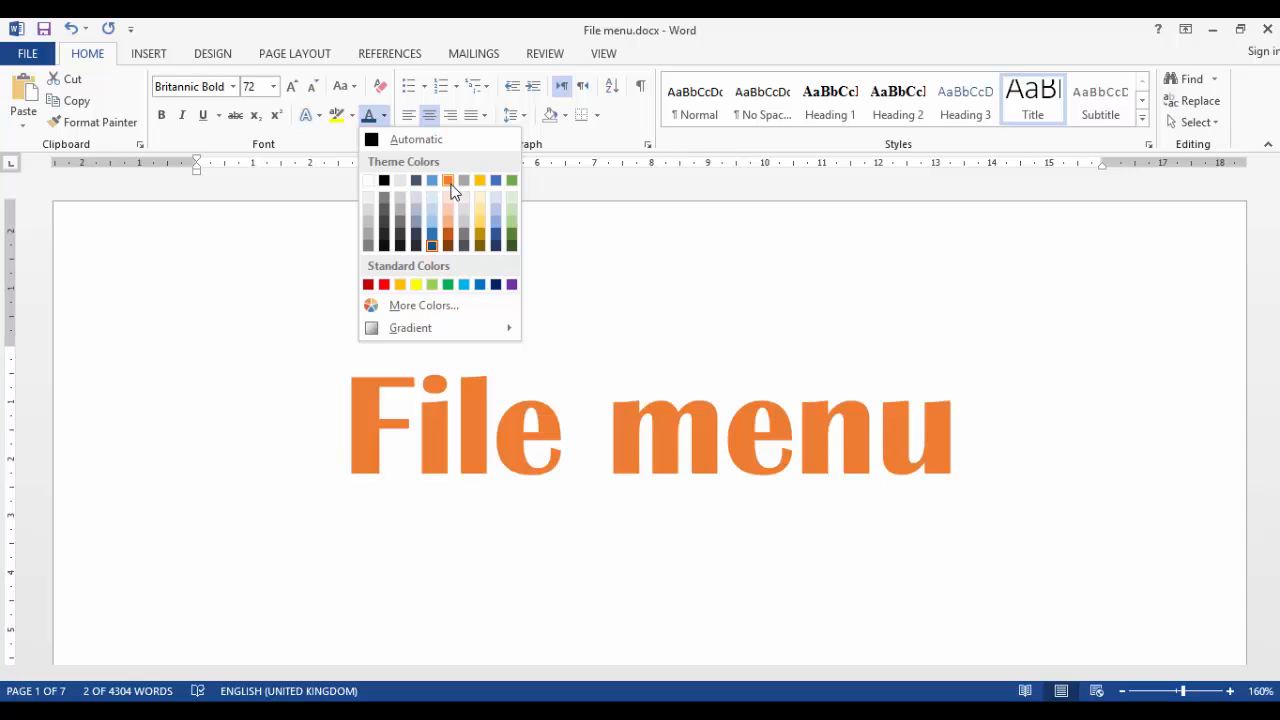
pyautogui.click(450, 184)
pyautogui.click(285, 425)
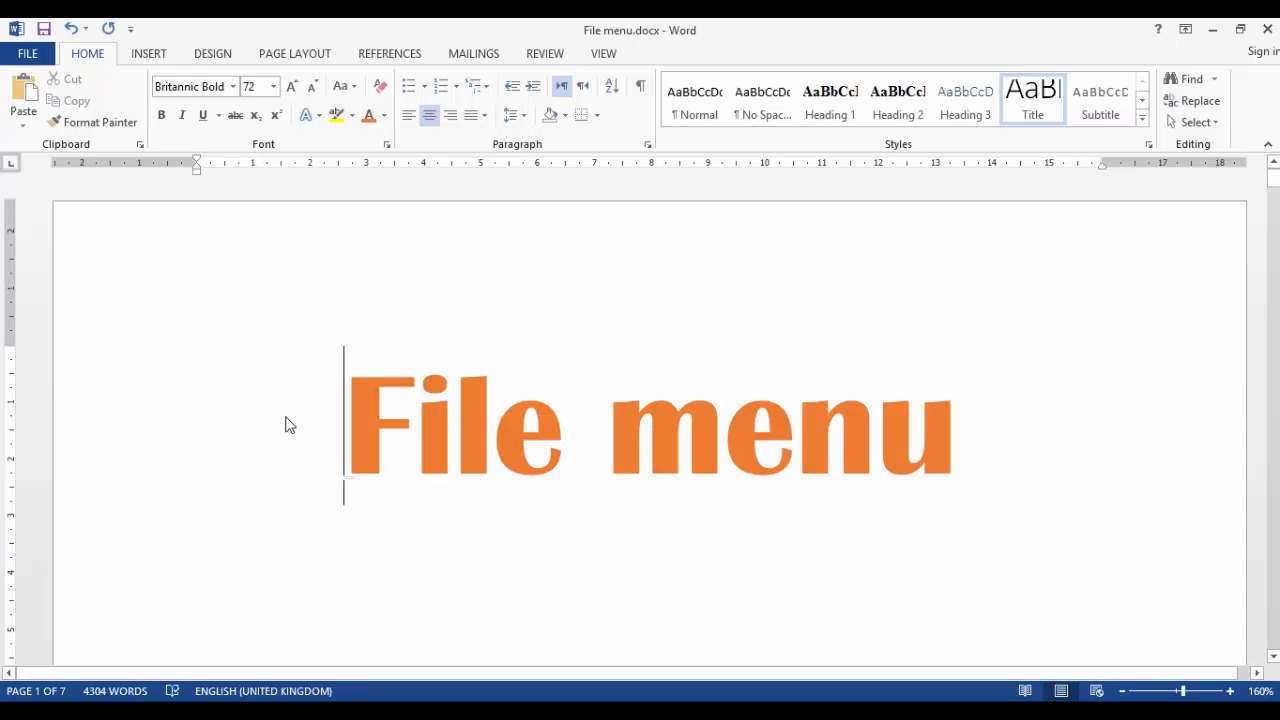
# Step: Save a copy of the document in the Documents folder as the Word Document "File menu.docx"
pyautogui.click(35, 58)
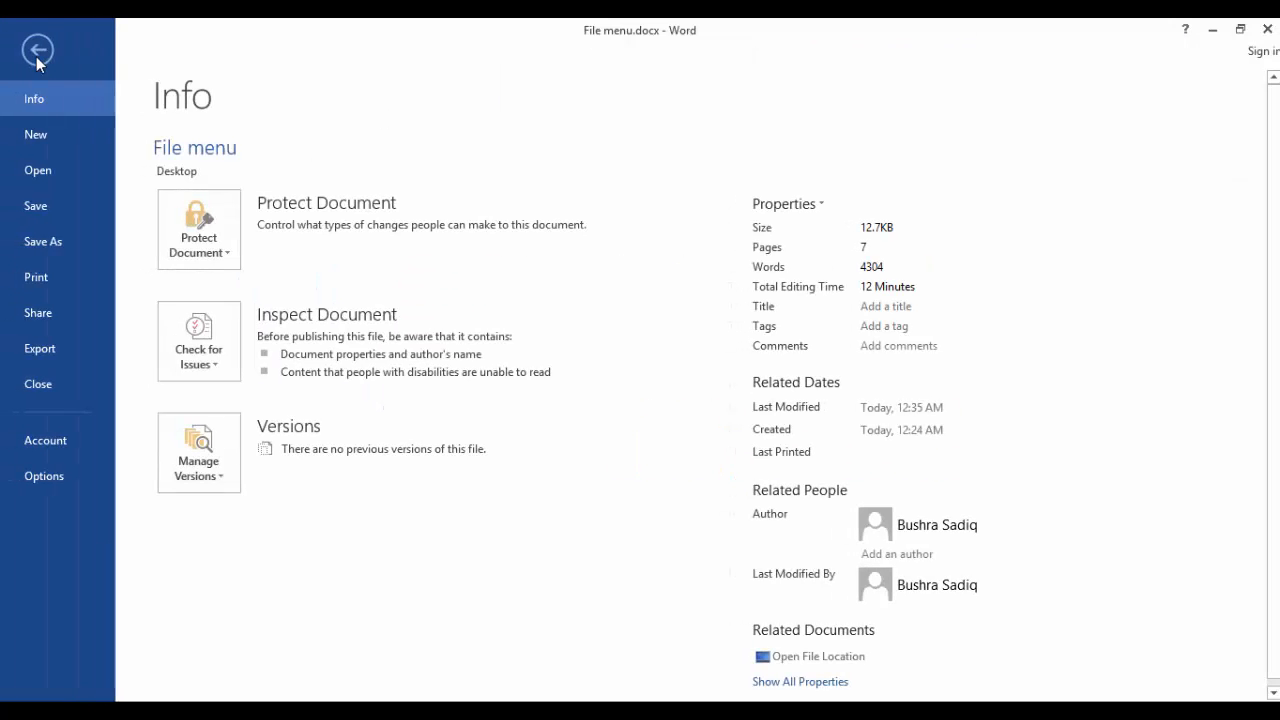
pyautogui.click(71, 251)
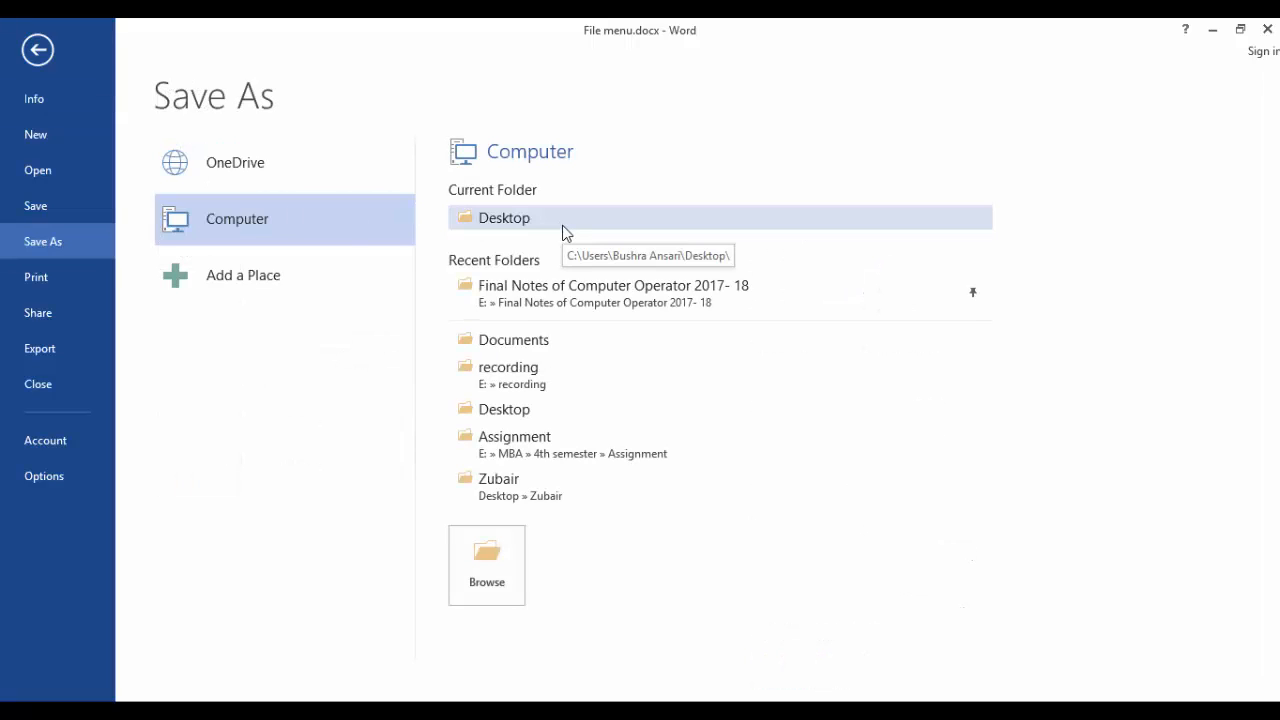
pyautogui.click(486, 585)
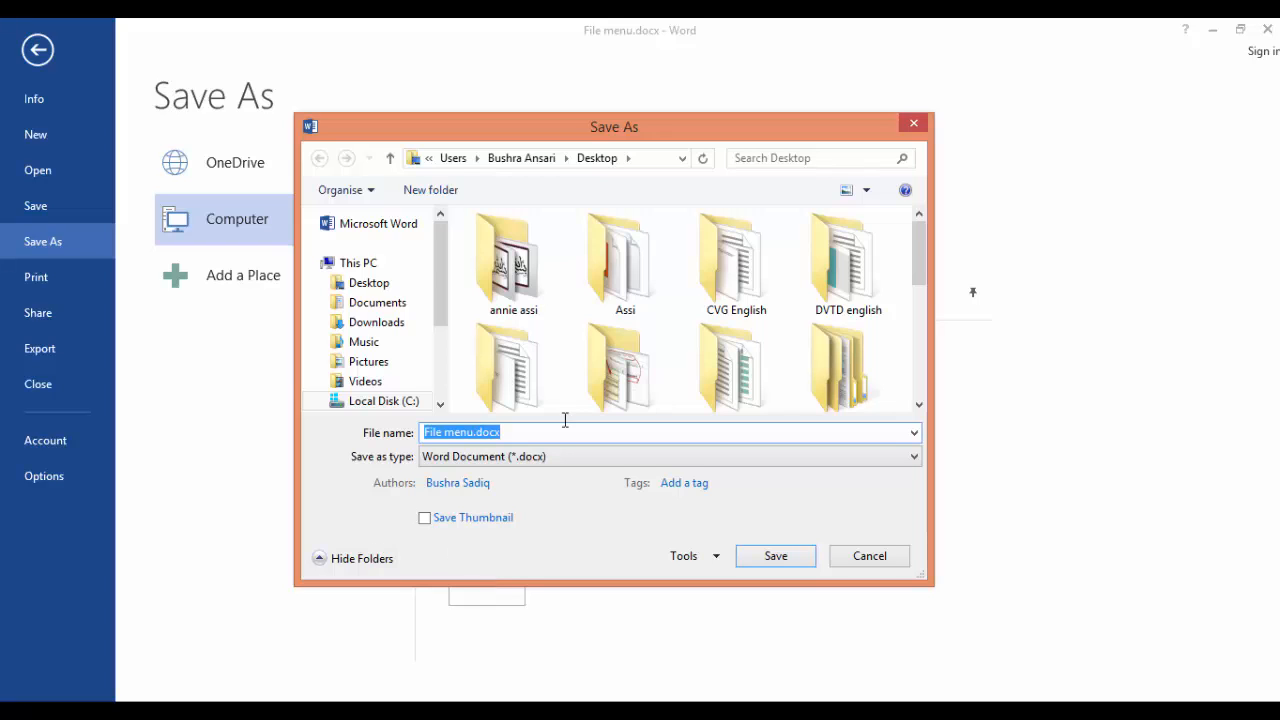
pyautogui.click(378, 304)
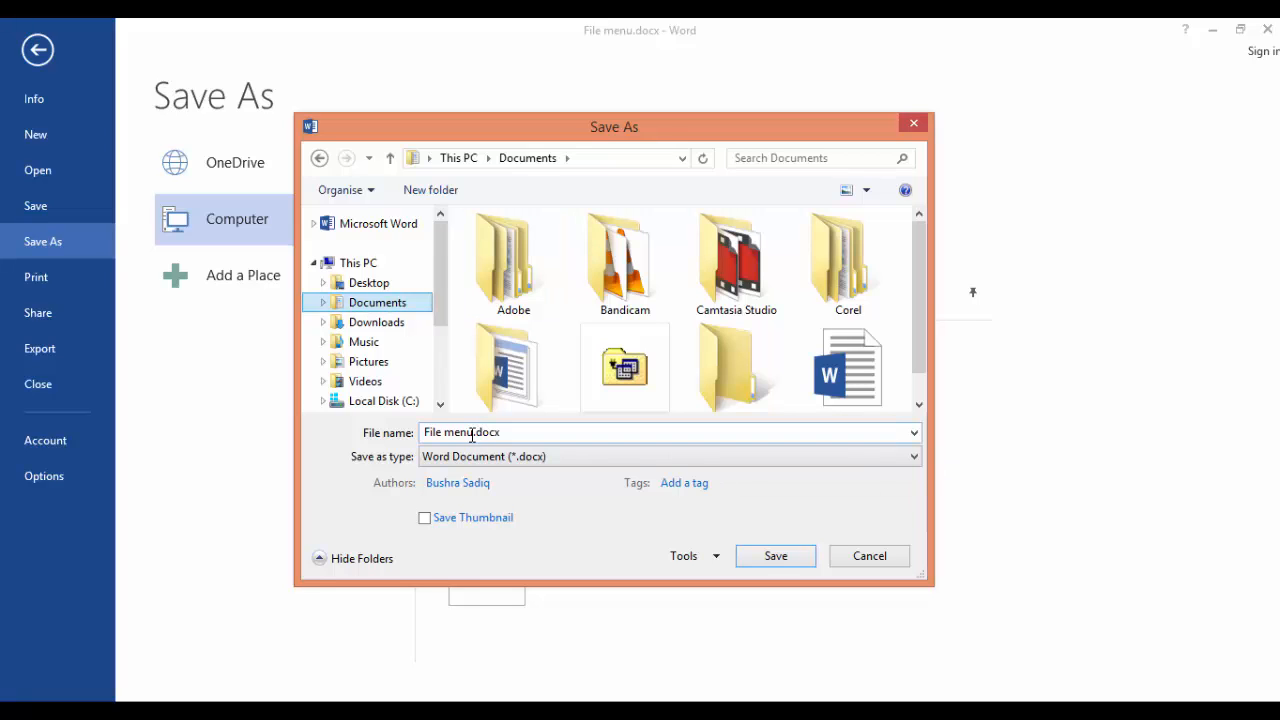
pyautogui.click(757, 566)
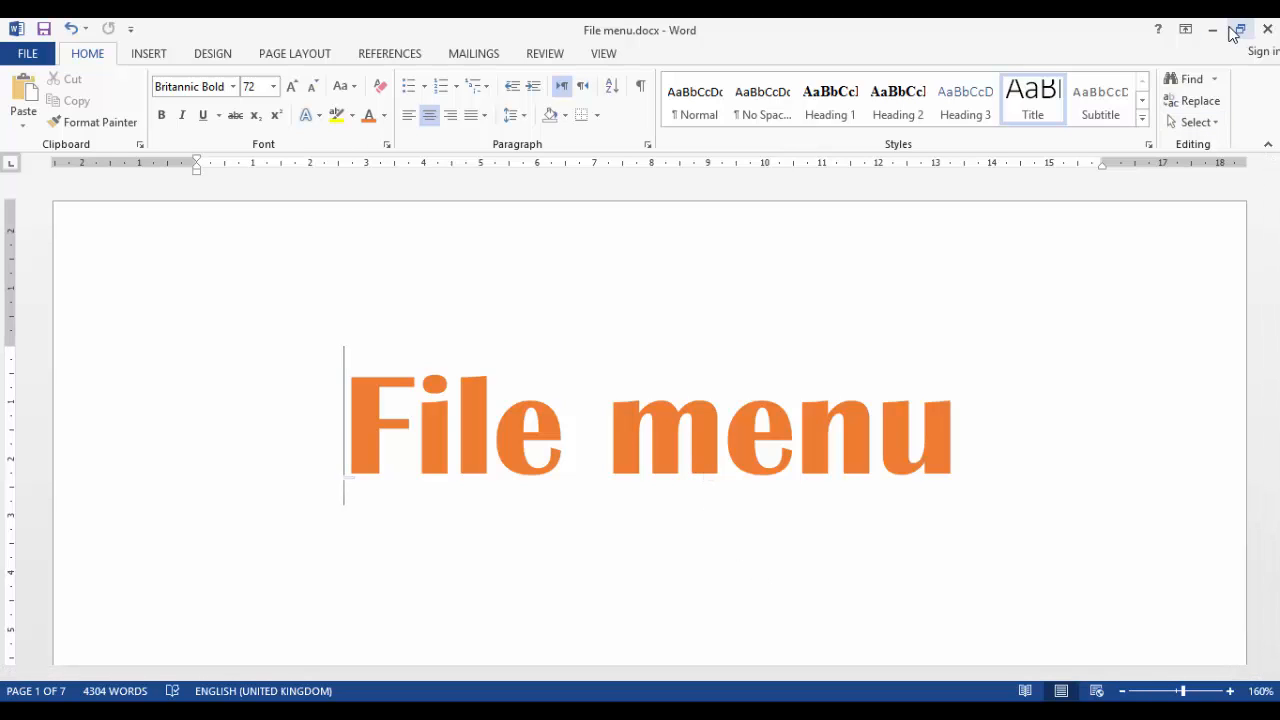
# Step: Minimize the open windows to reach the desktop and open "File menu.docx" from there
pyautogui.click(1214, 30)
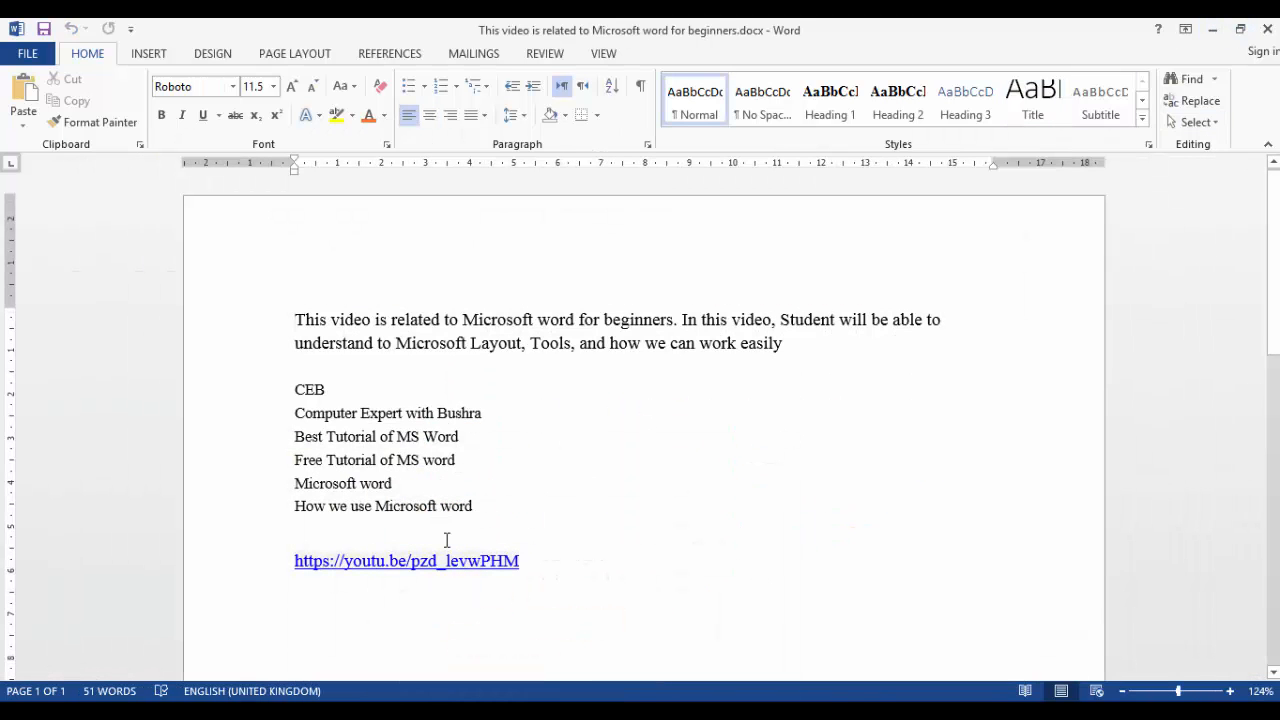
pyautogui.moveTo(483, 708)
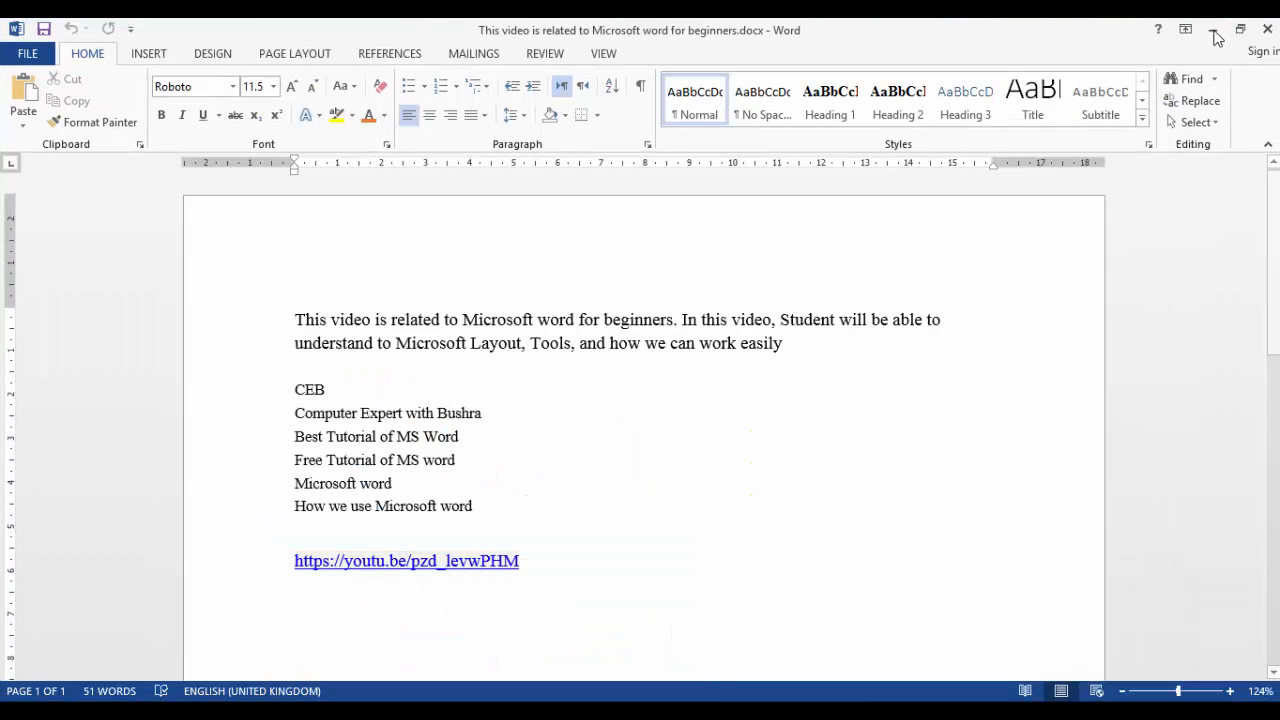
pyautogui.click(1217, 33)
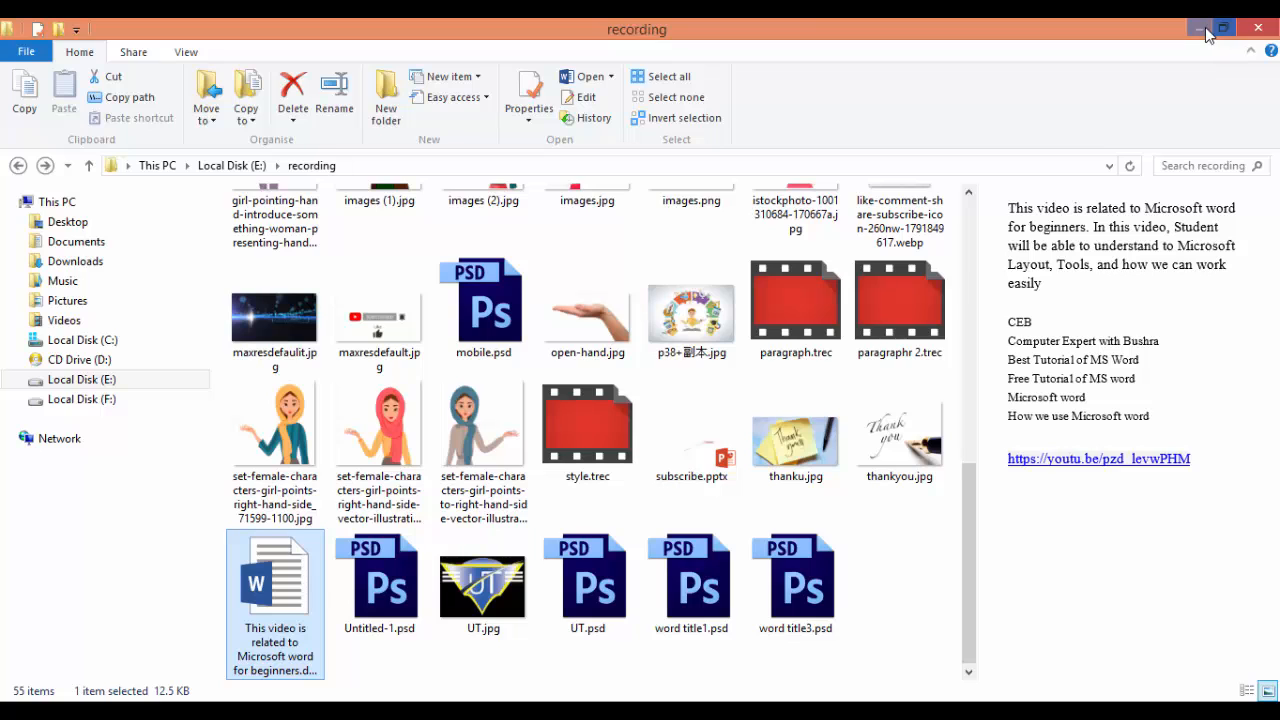
pyautogui.click(1202, 30)
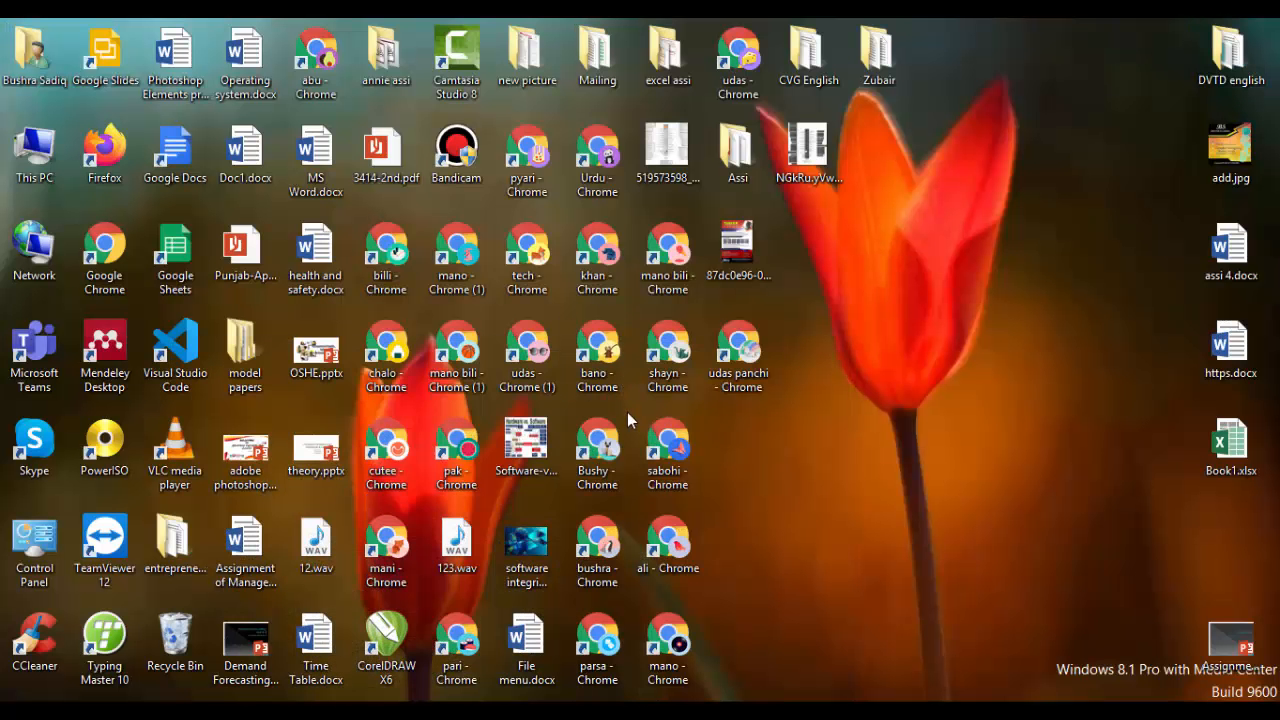
pyautogui.click(315, 255)
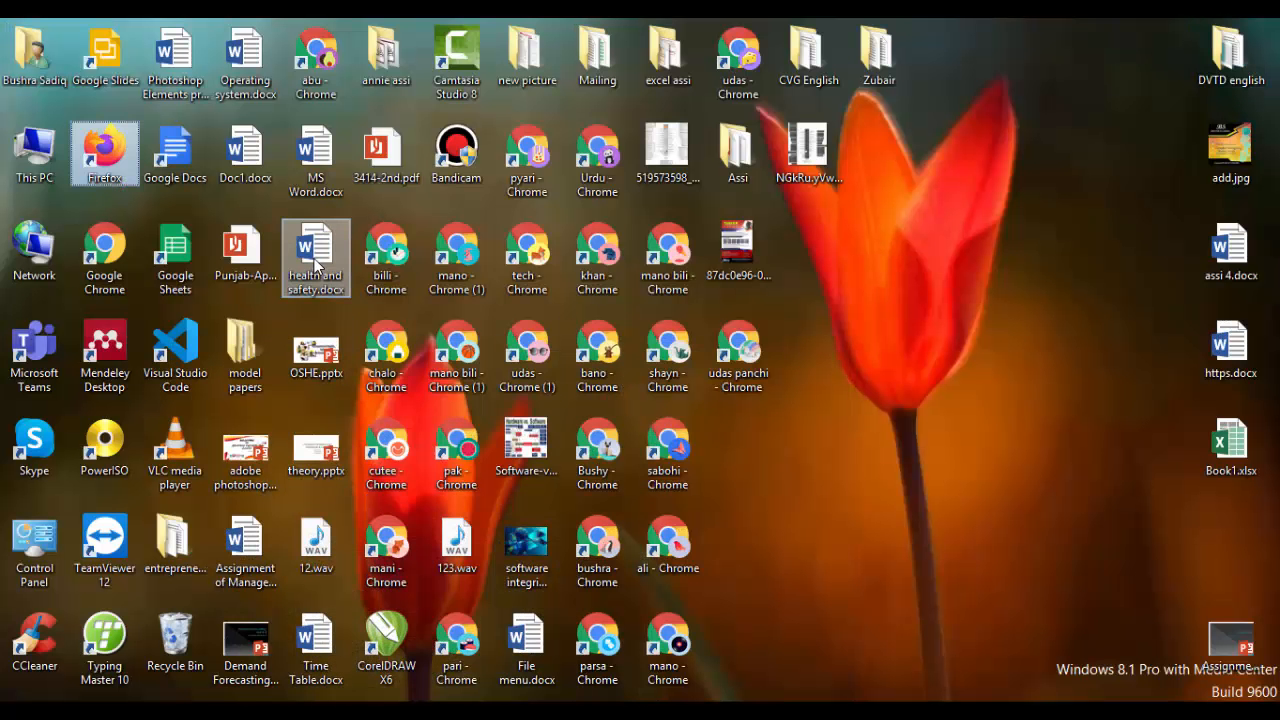
pyautogui.press('f')
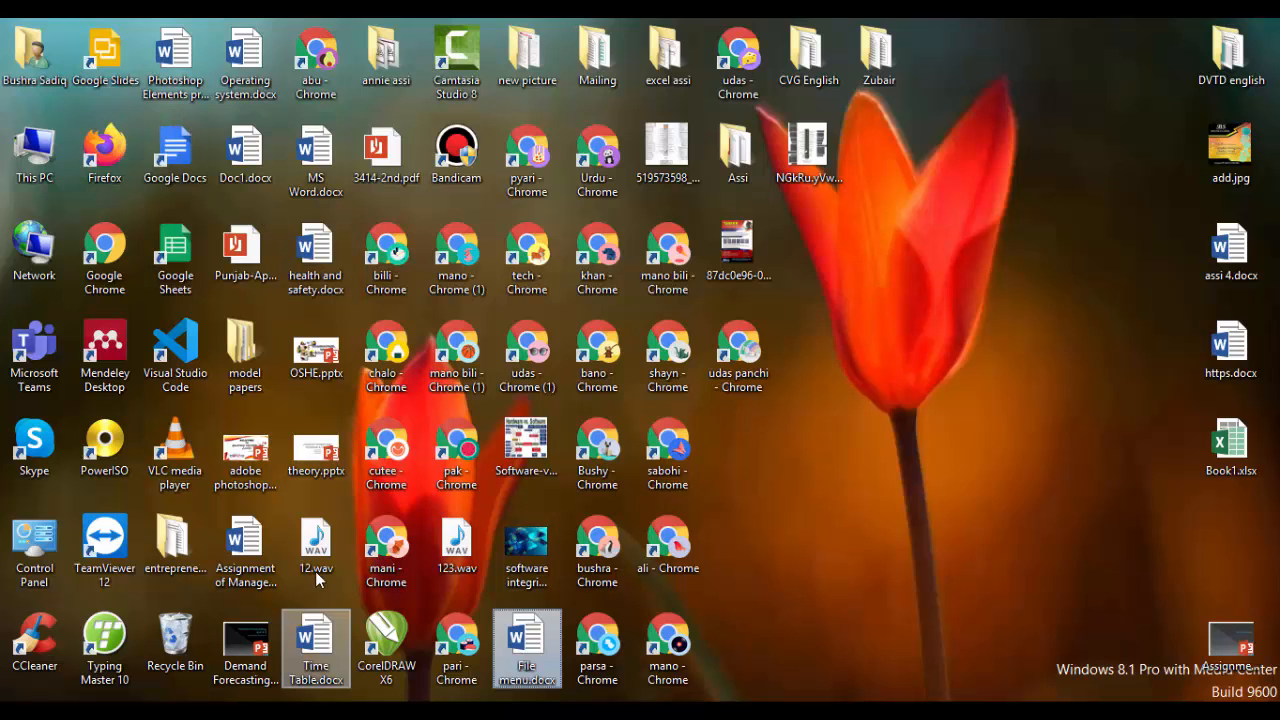
pyautogui.doubleClick(536, 662)
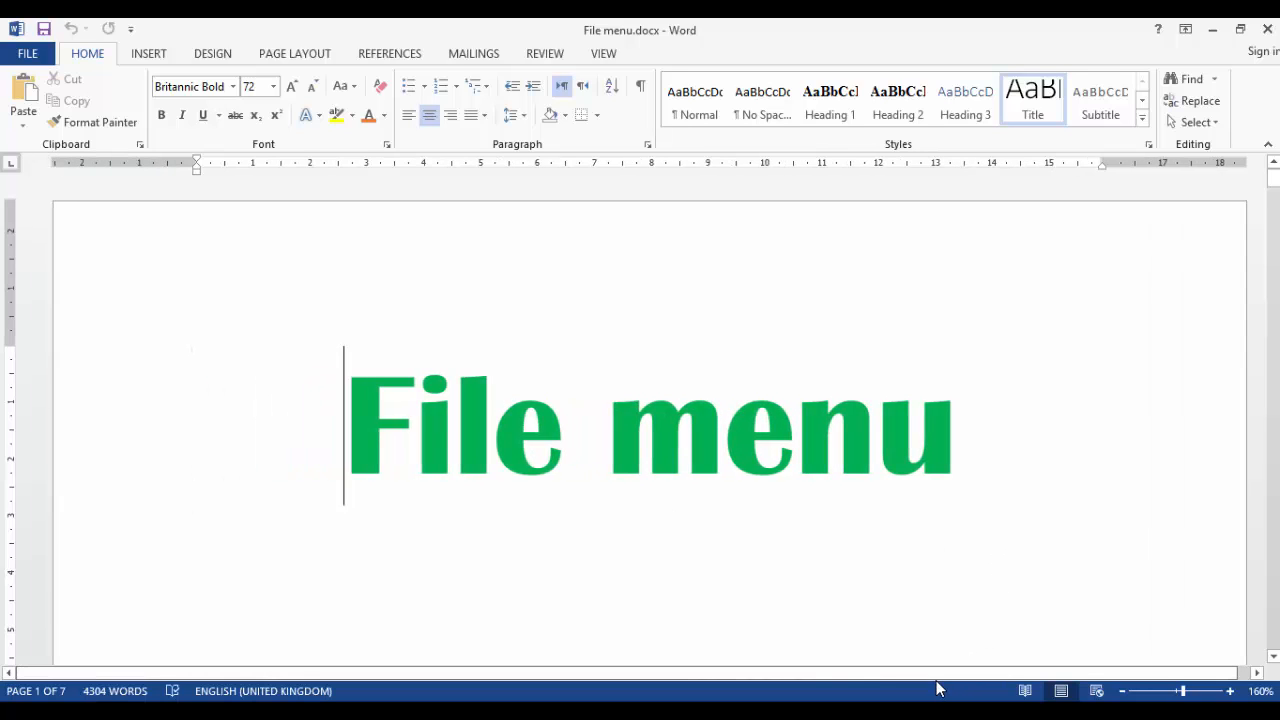
# Step: Switch back to the document copy with the orange title and open its print settings
pyautogui.moveTo(483, 712)
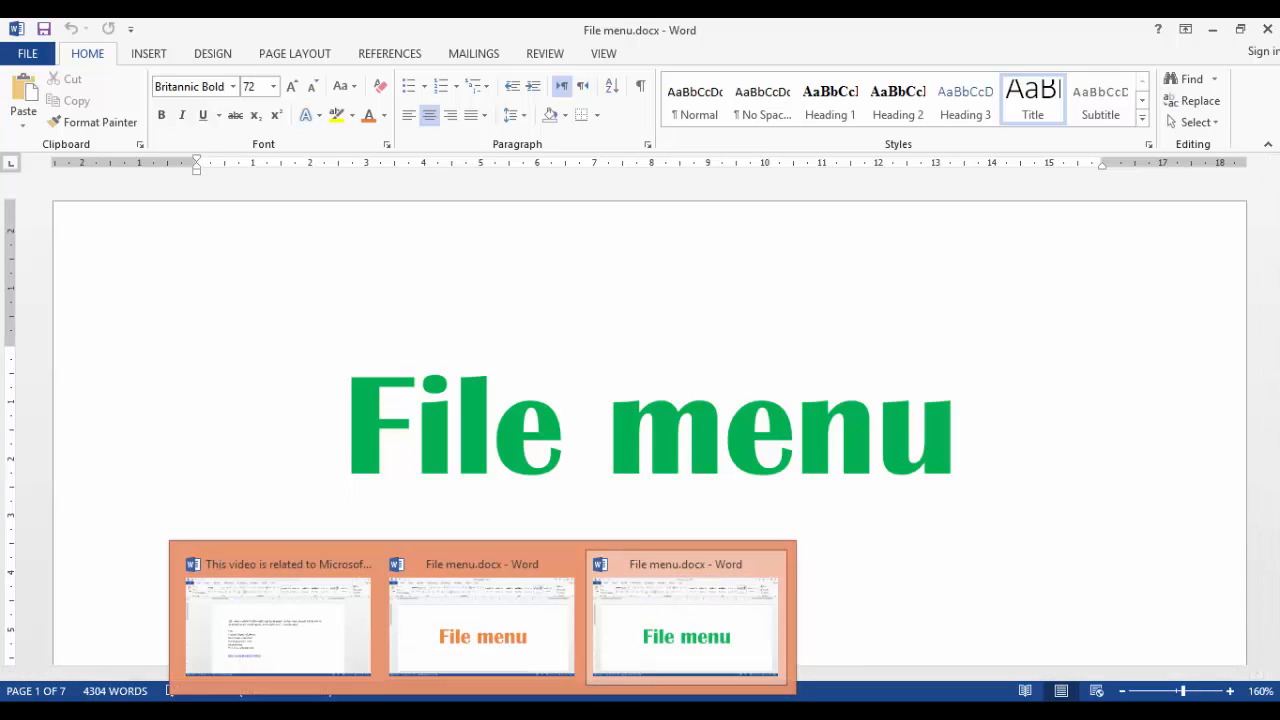
pyautogui.click(461, 650)
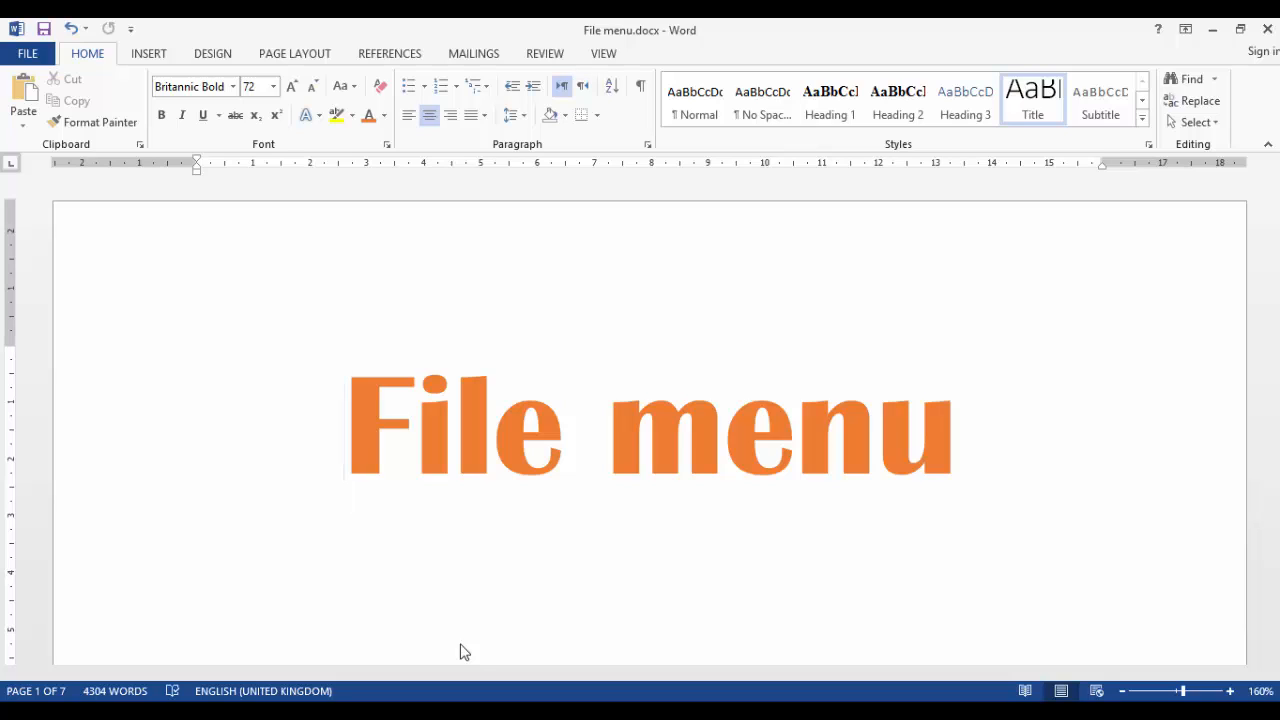
pyautogui.click(22, 52)
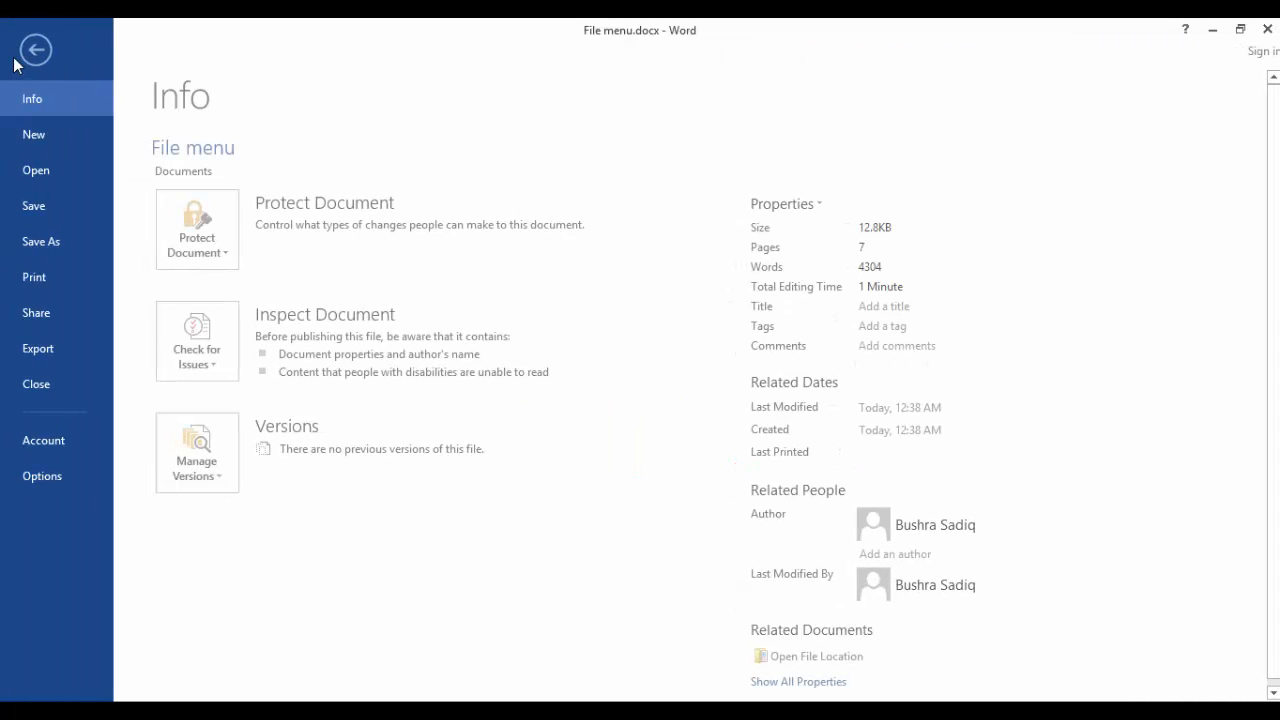
pyautogui.click(45, 290)
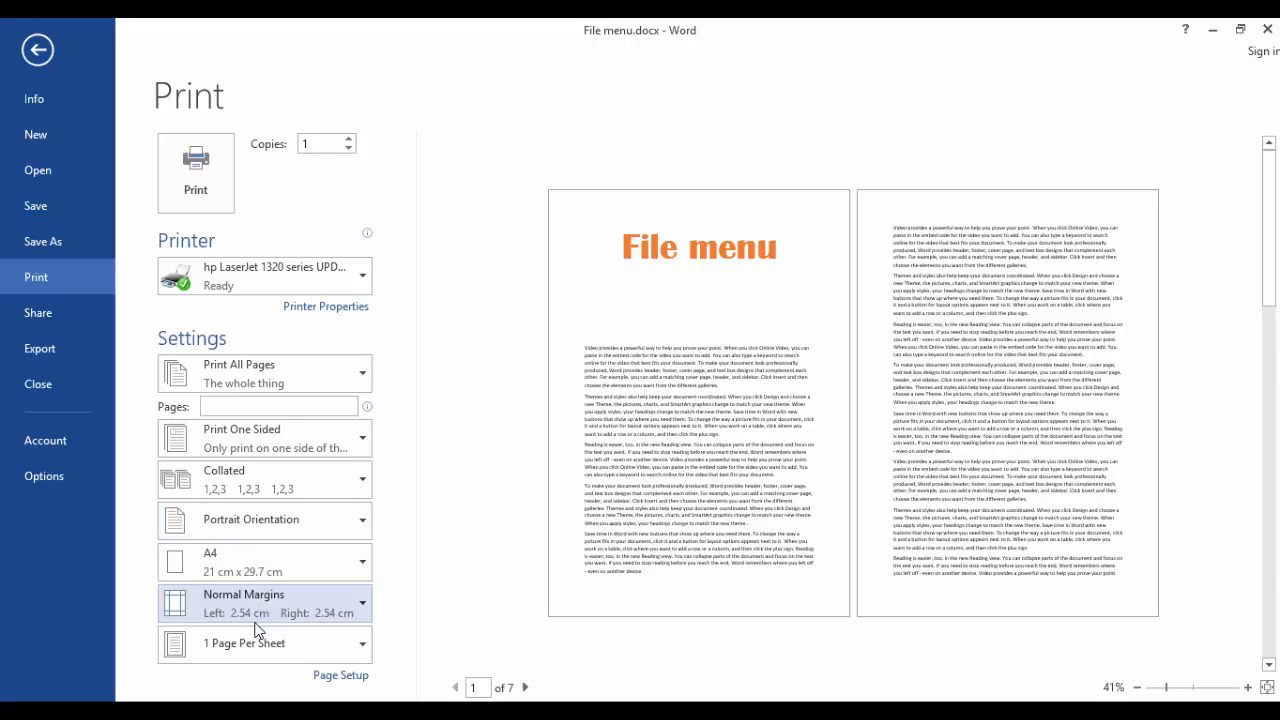
# Step: Examine the copies setting and the available printers, keeping hp LaserJet 1320 series UPD PCL 5 as the printer
pyautogui.doubleClick(323, 142)
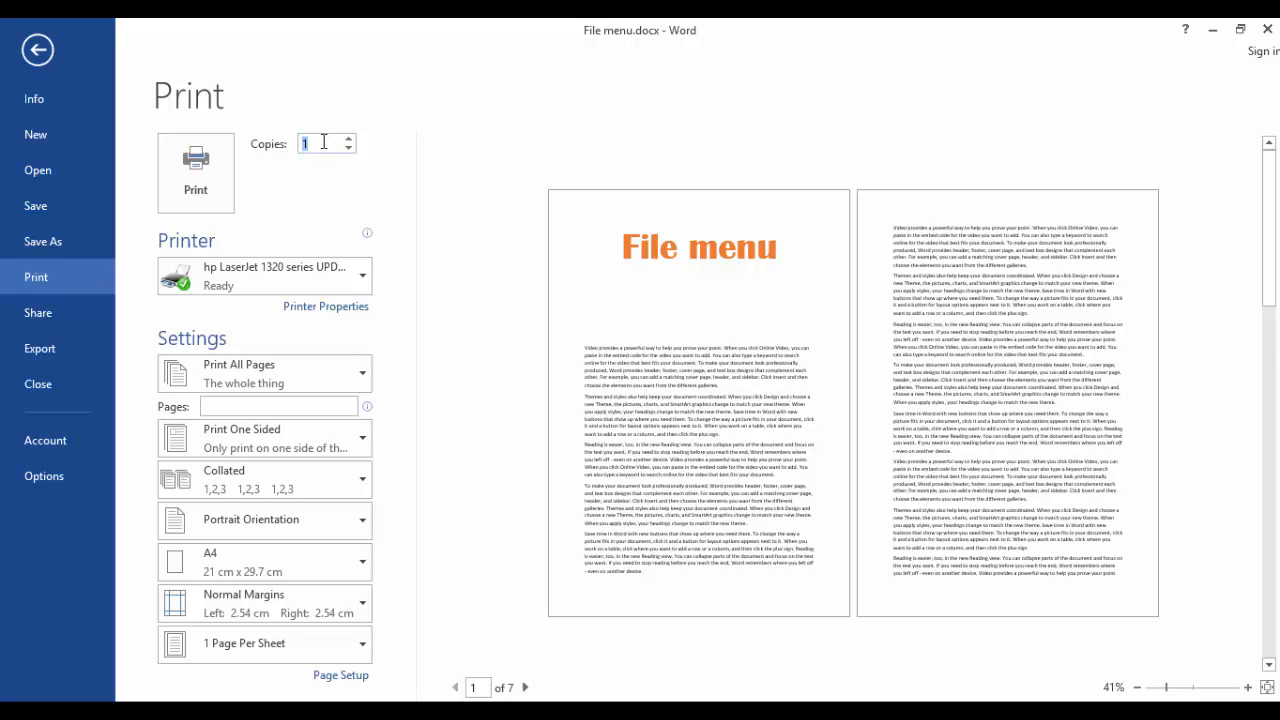
pyautogui.click(323, 142)
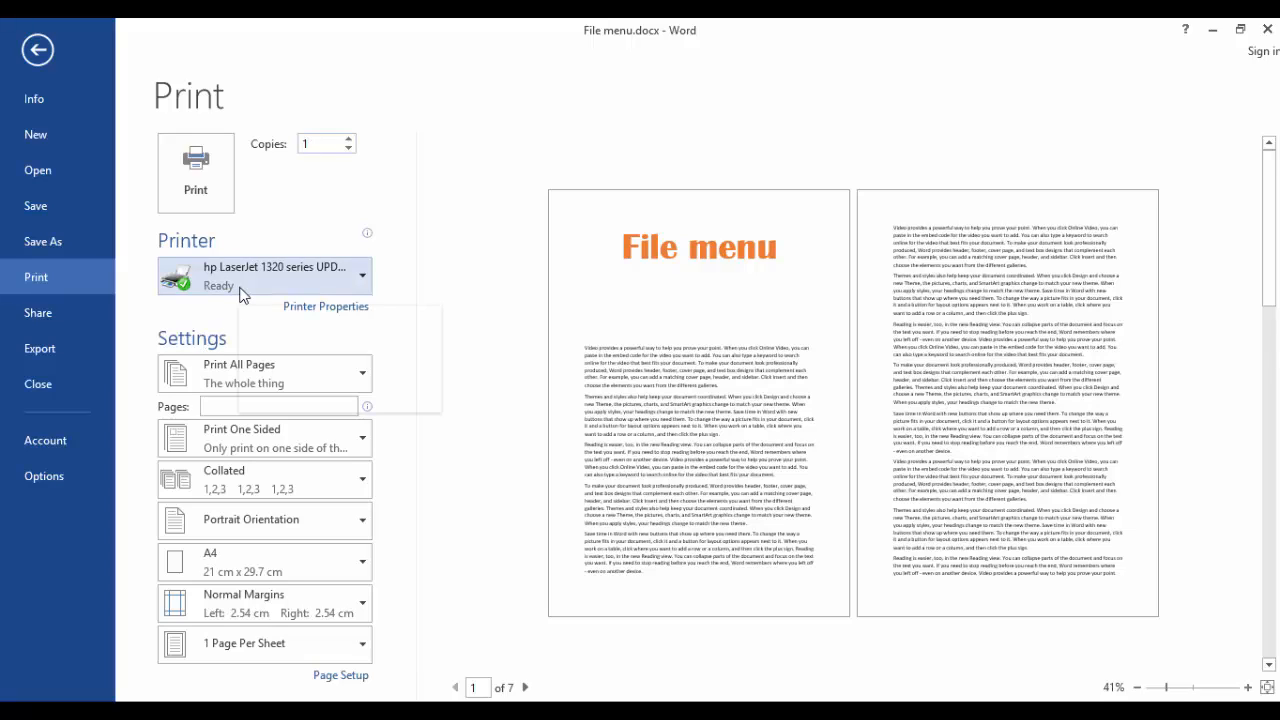
pyautogui.moveTo(238, 292)
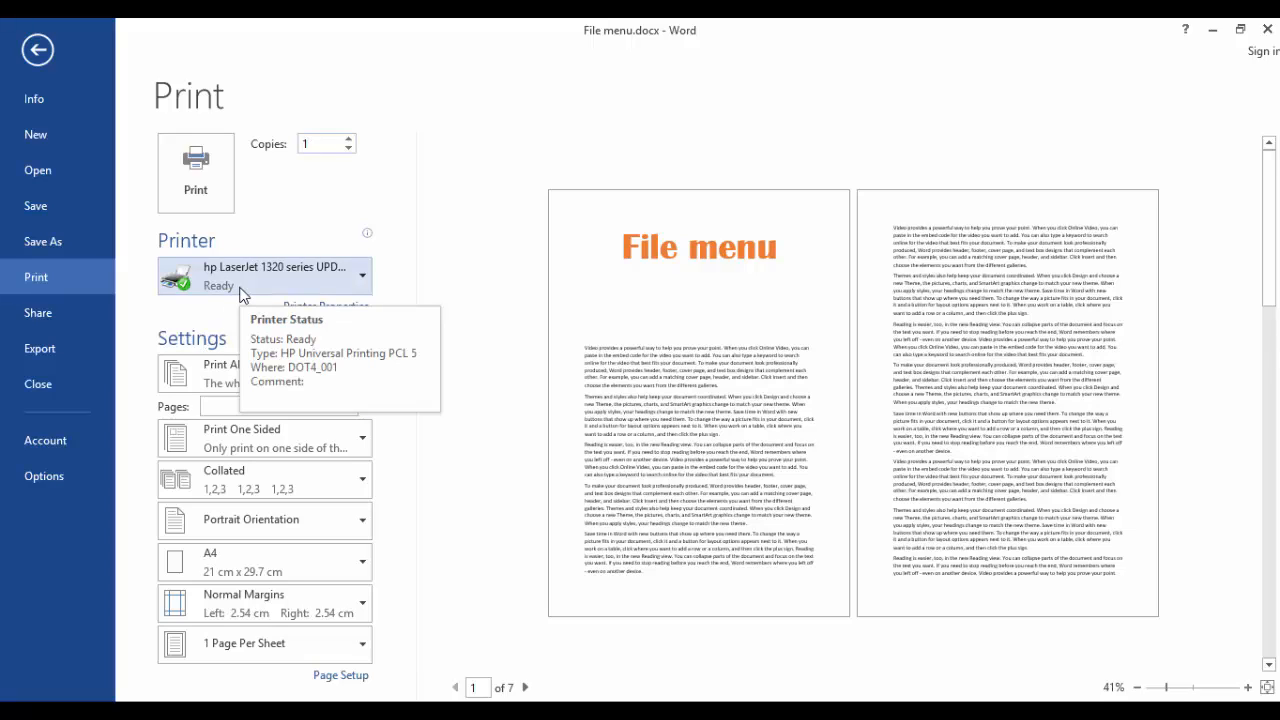
pyautogui.click(240, 292)
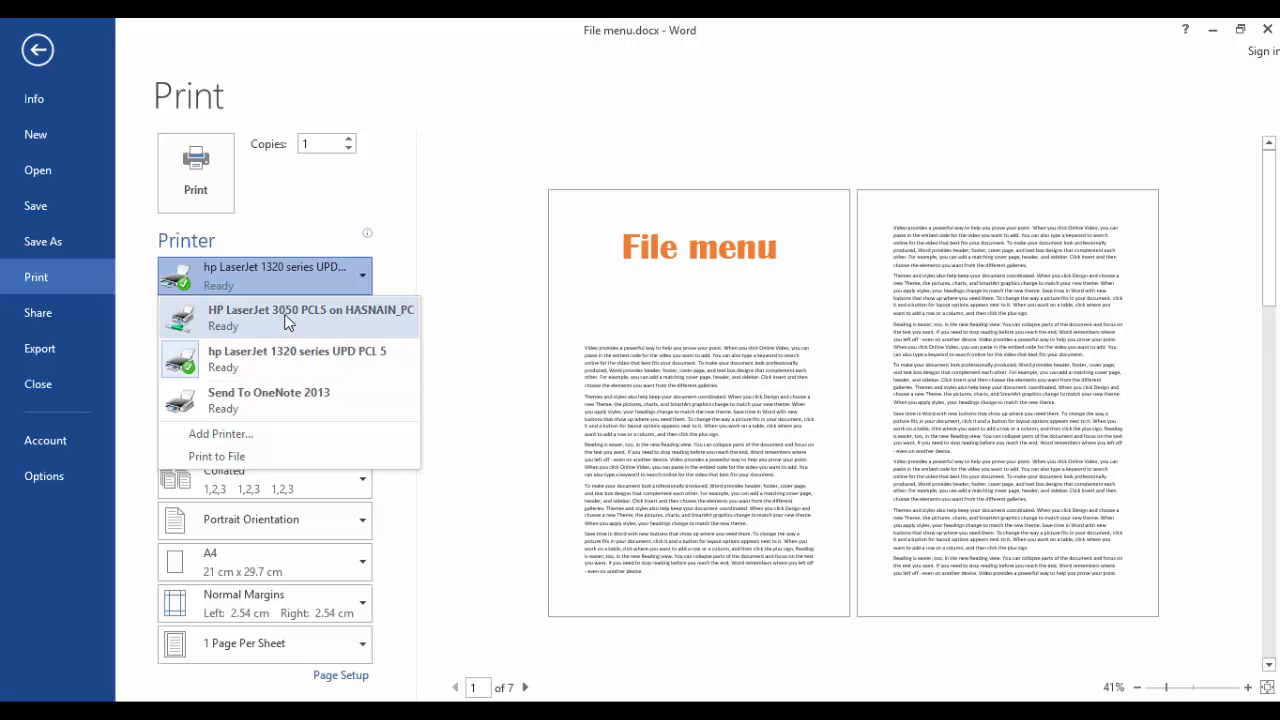
pyautogui.moveTo(293, 320)
pyautogui.click(268, 368)
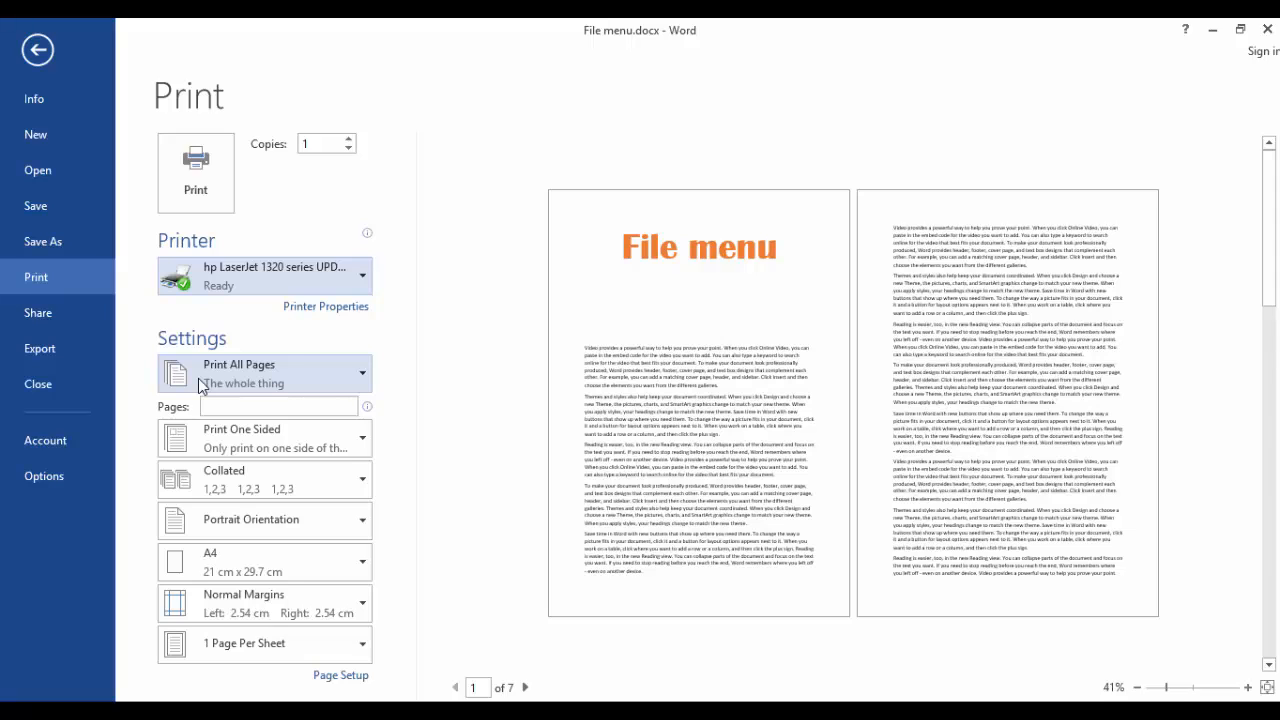
# Step: Examine the page-range choices offered for printing the document without changing the selection
pyautogui.click(200, 386)
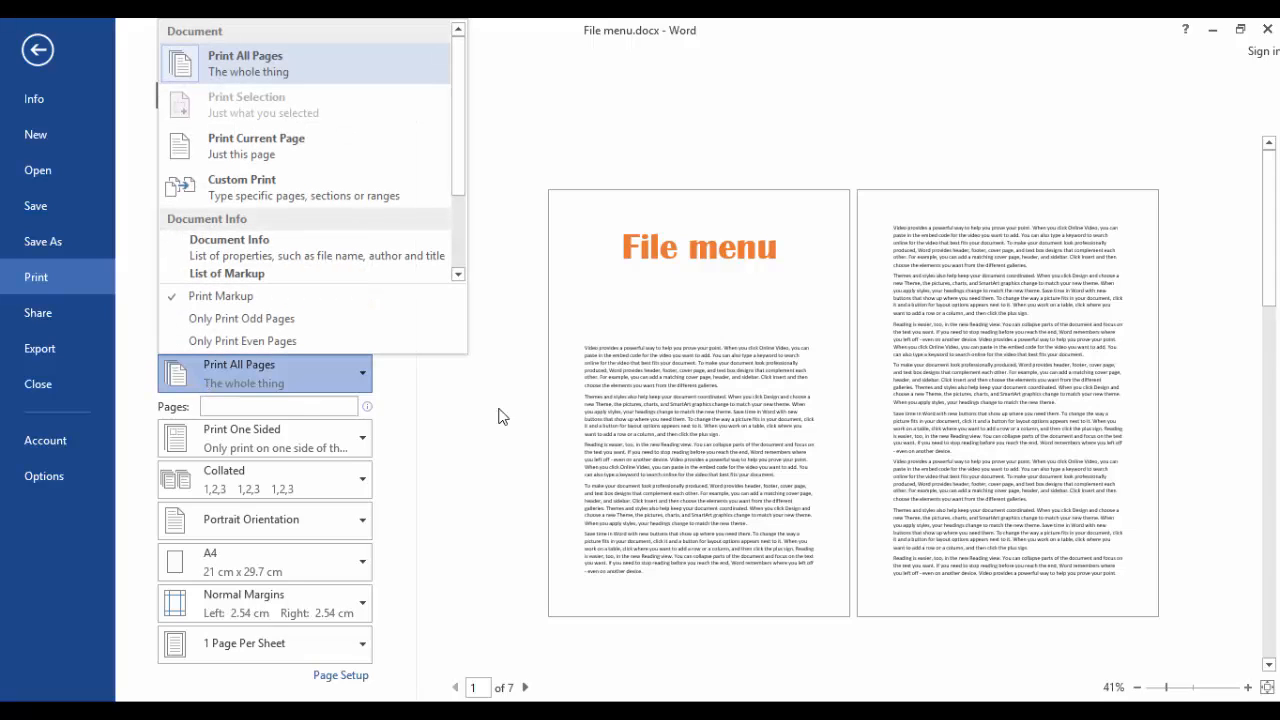
pyautogui.click(434, 382)
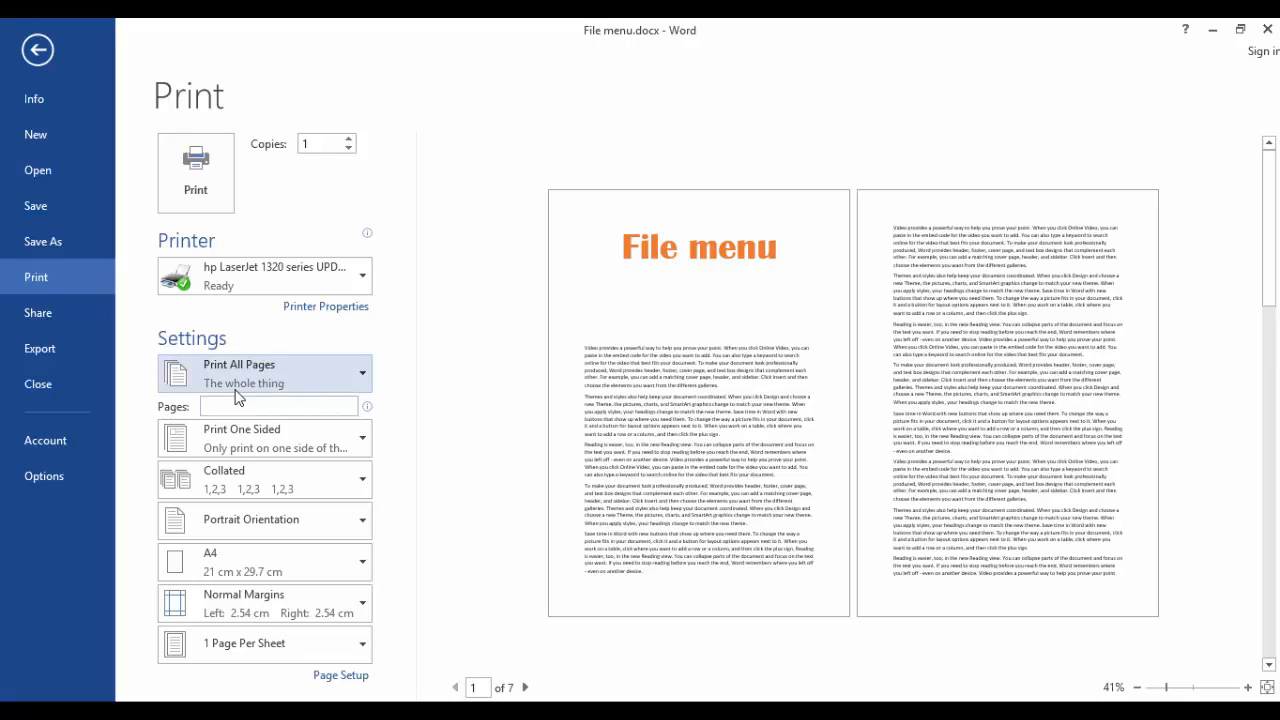
pyautogui.click(352, 384)
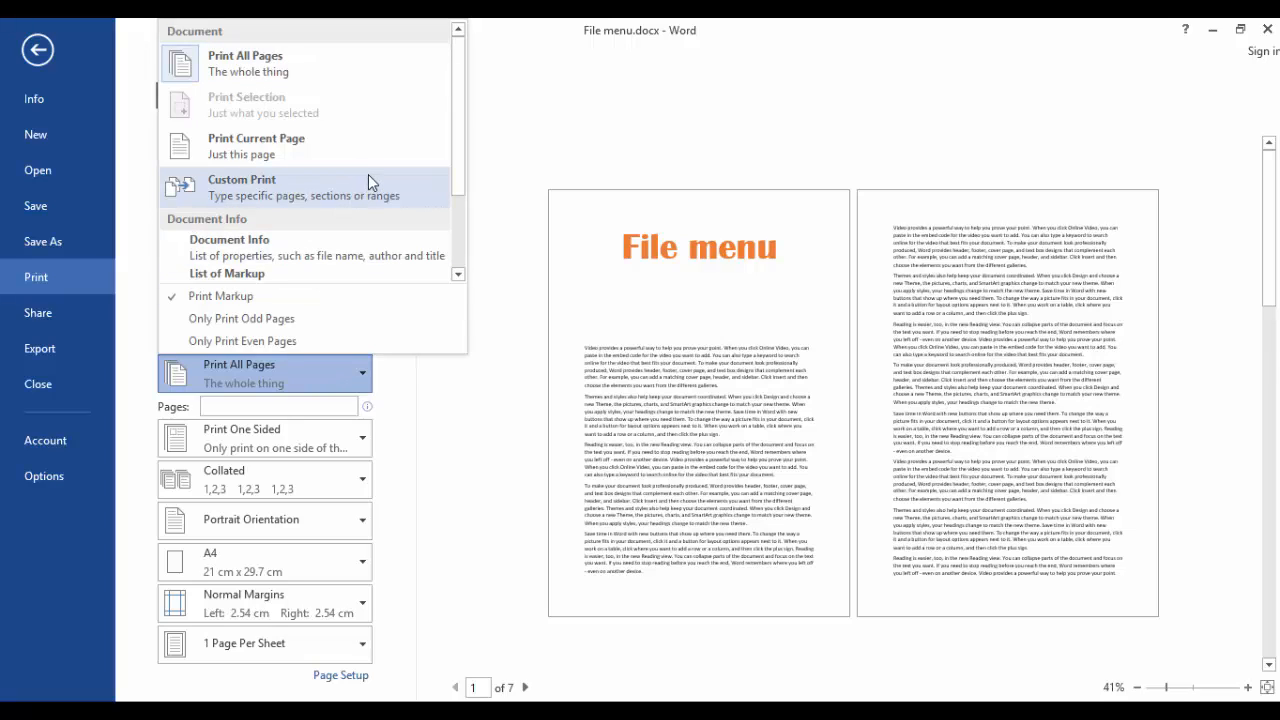
pyautogui.click(455, 442)
pyautogui.click(455, 442)
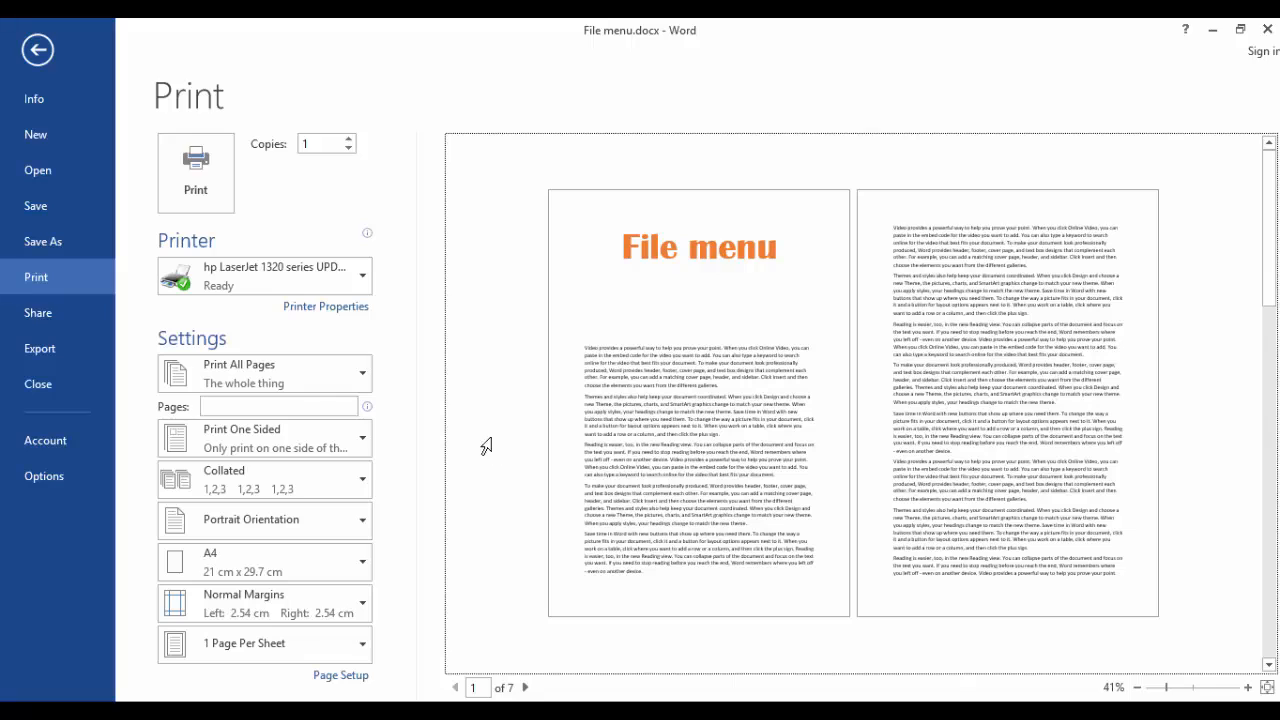
# Step: Set the print range to Print Current Page and review the odd-page and even-page printing options
pyautogui.click(245, 363)
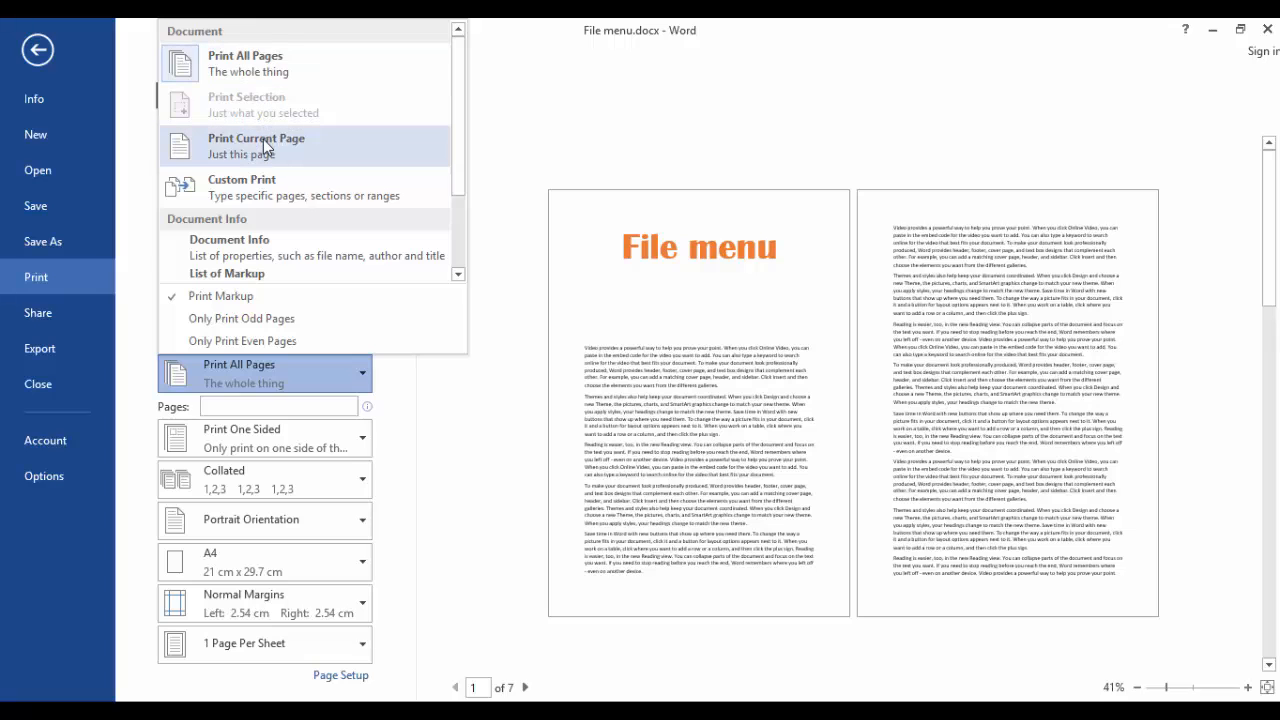
pyautogui.click(265, 145)
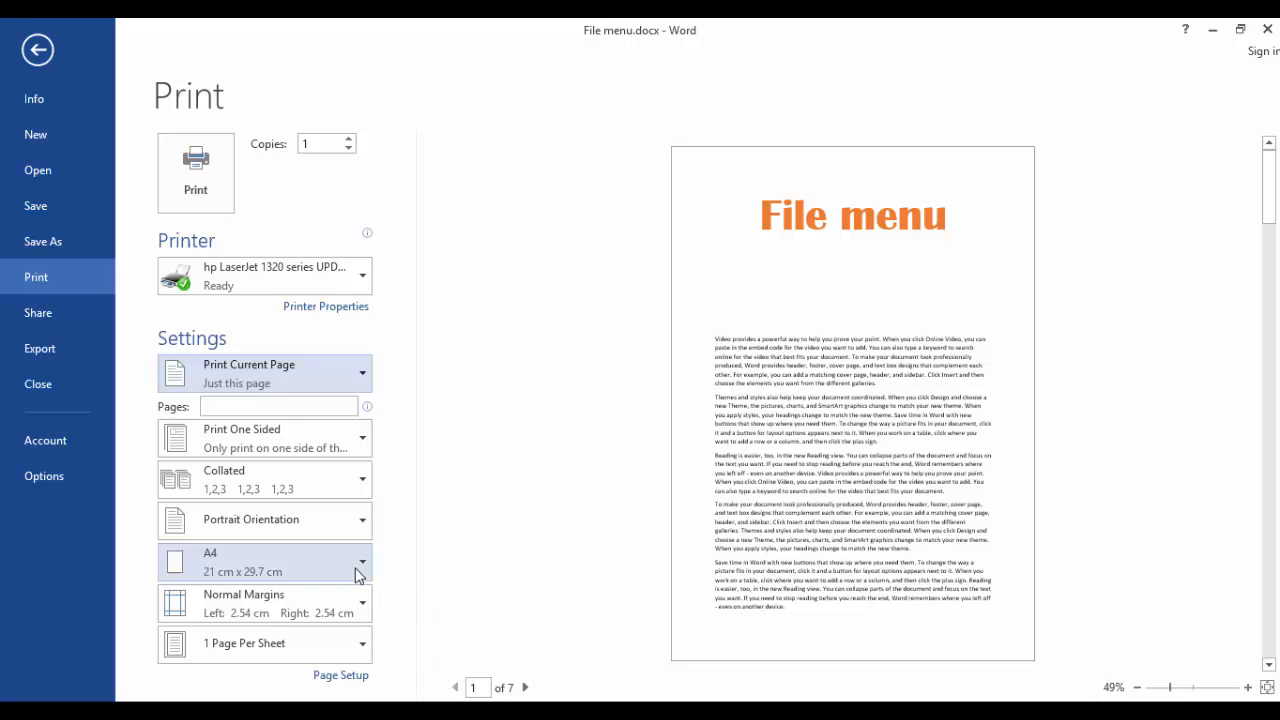
pyautogui.click(352, 372)
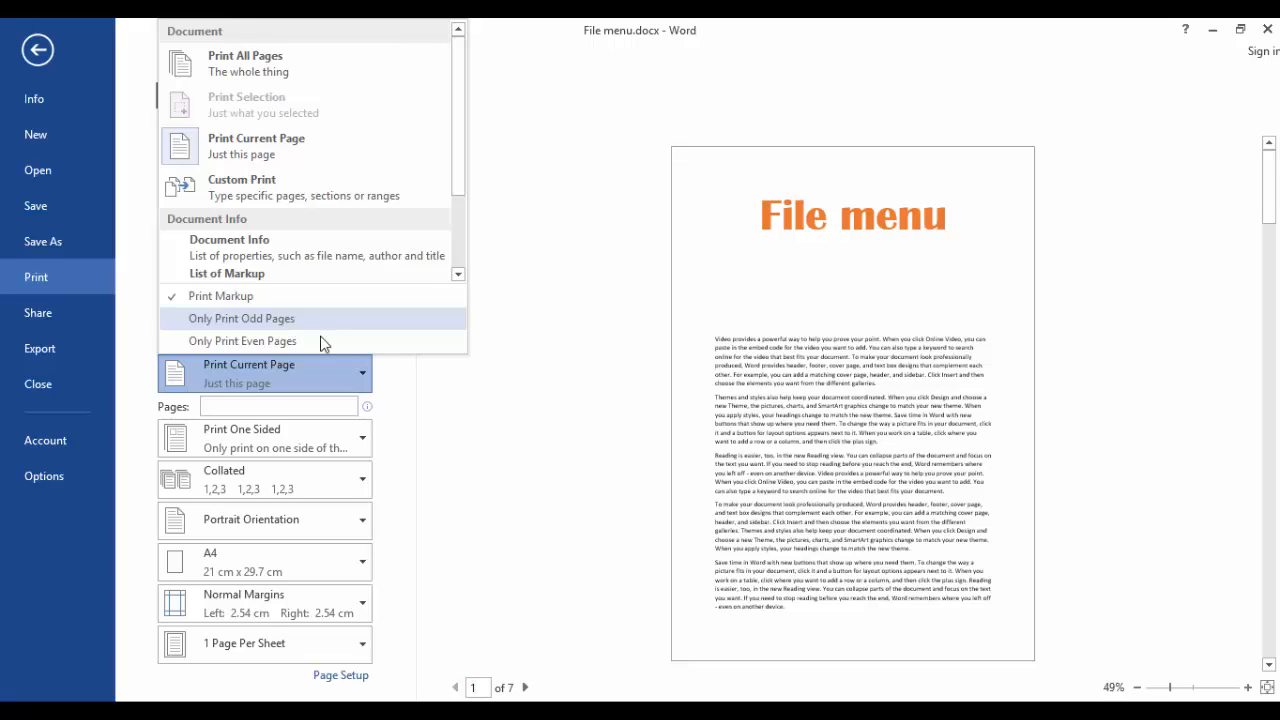
pyautogui.click(426, 396)
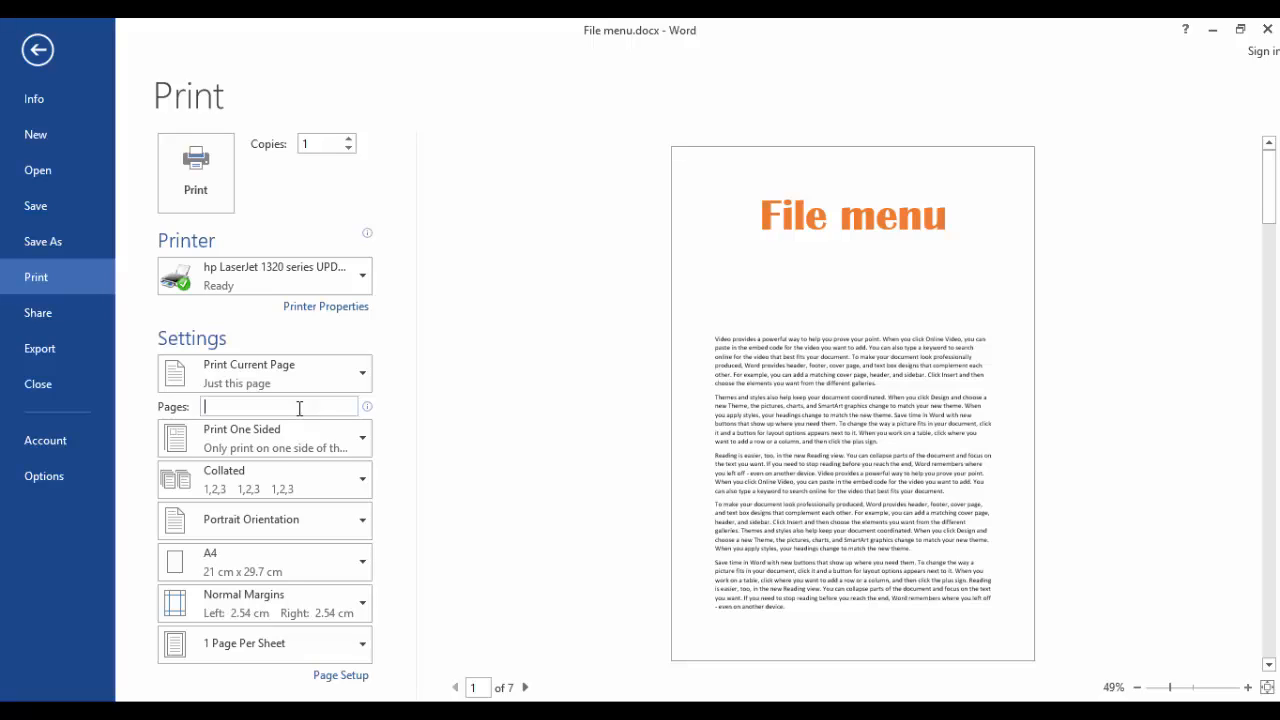
# Step: Set a custom print range of pages 3-6 and review the one-sided and both-sides printing options, keeping Print One Sided
pyautogui.write('3-')
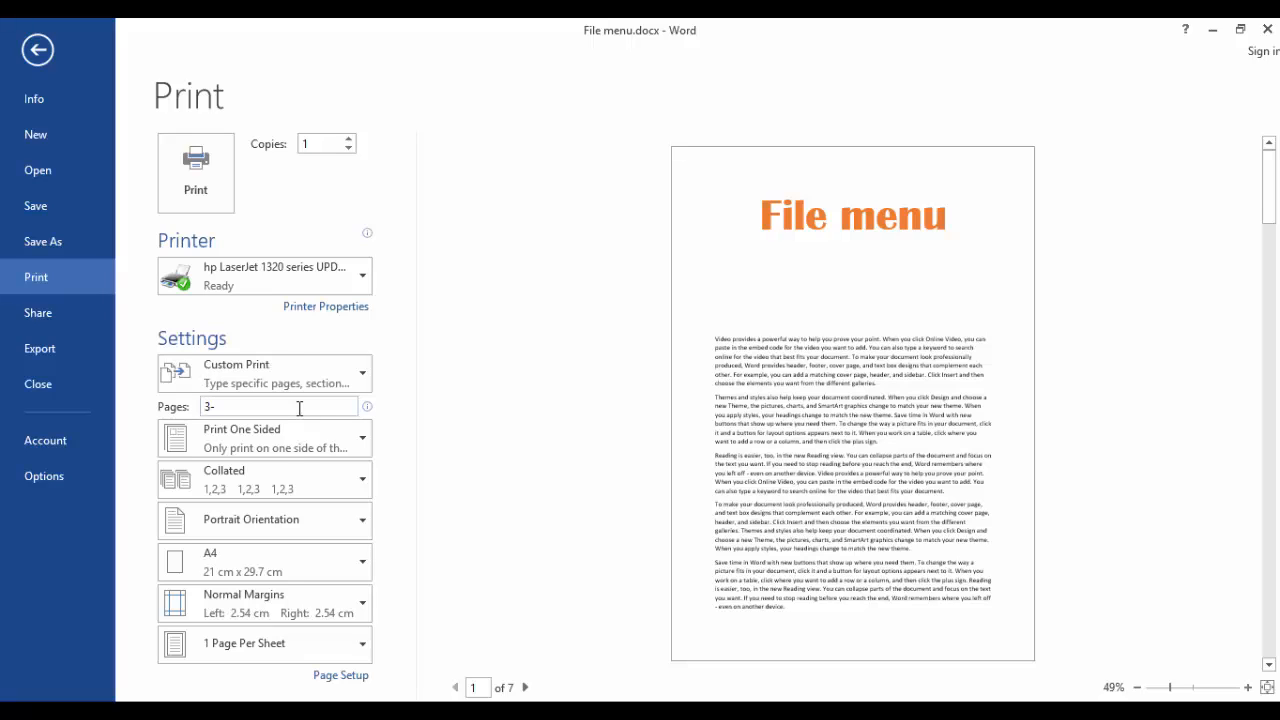
pyautogui.write('6')
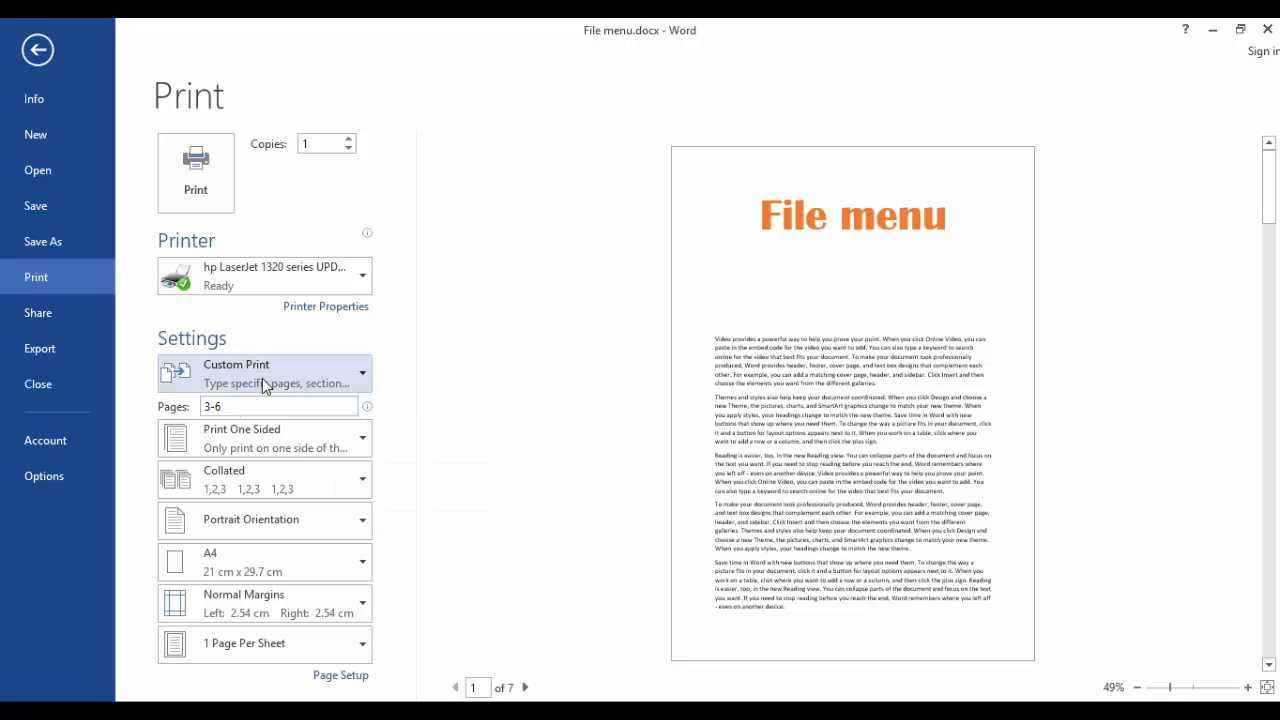
pyautogui.click(237, 447)
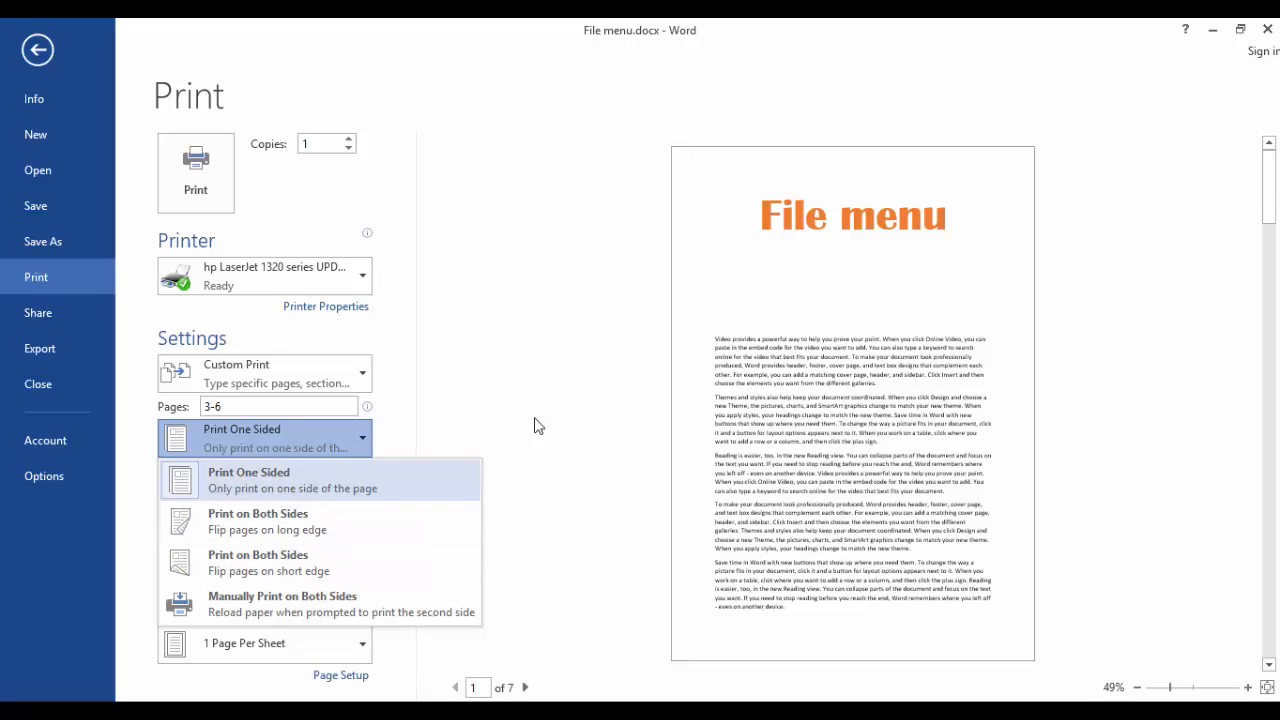
pyautogui.click(557, 443)
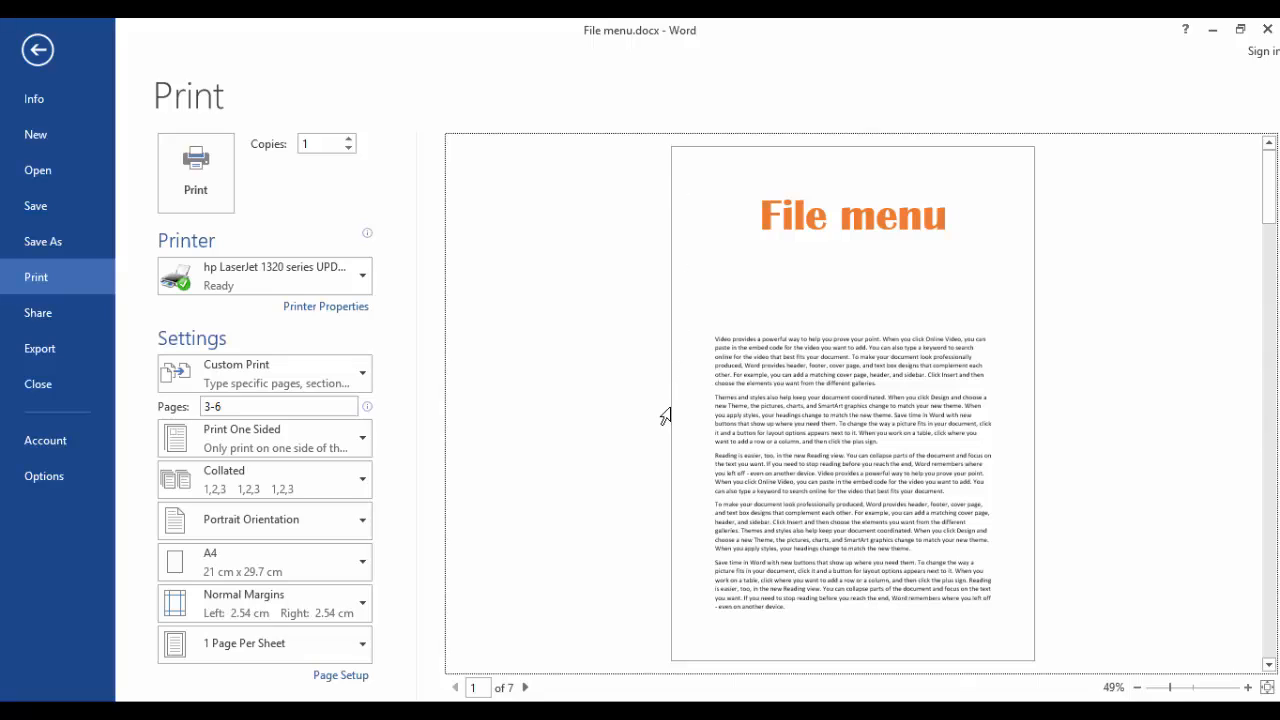
# Step: Try Landscape Orientation for the document and return it to Portrait Orientation
pyautogui.click(347, 518)
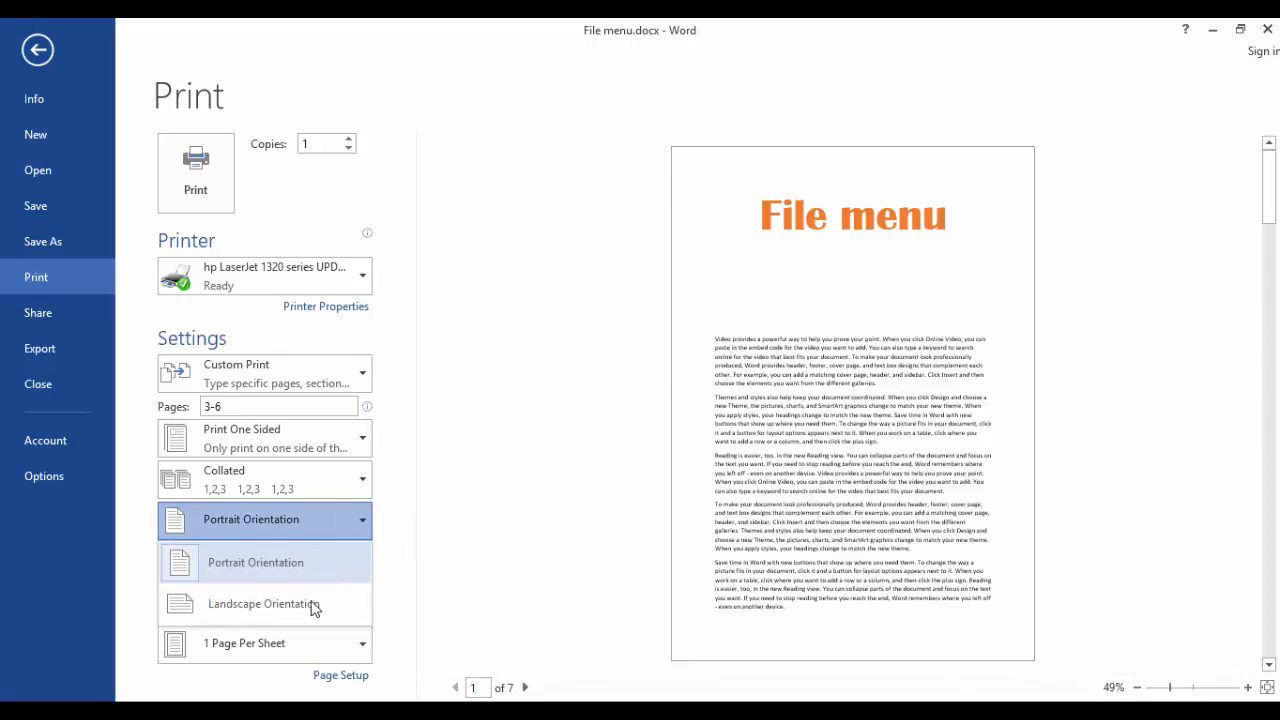
pyautogui.click(309, 609)
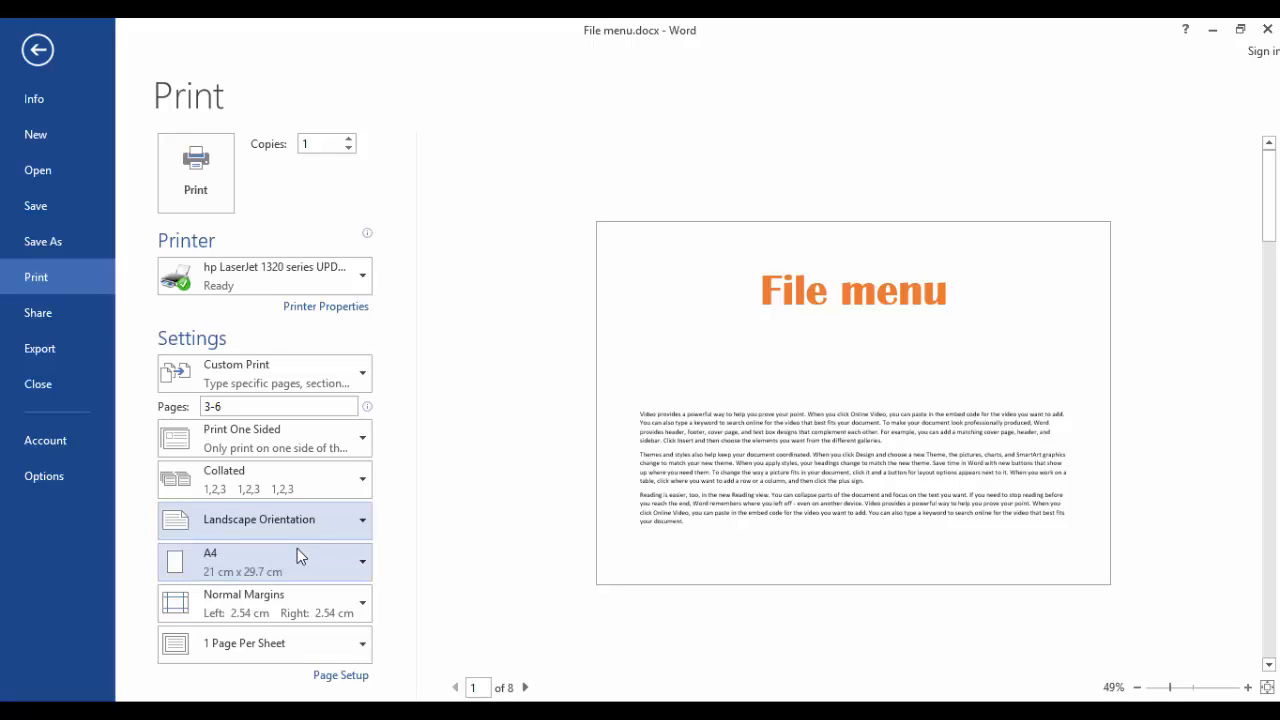
pyautogui.click(306, 522)
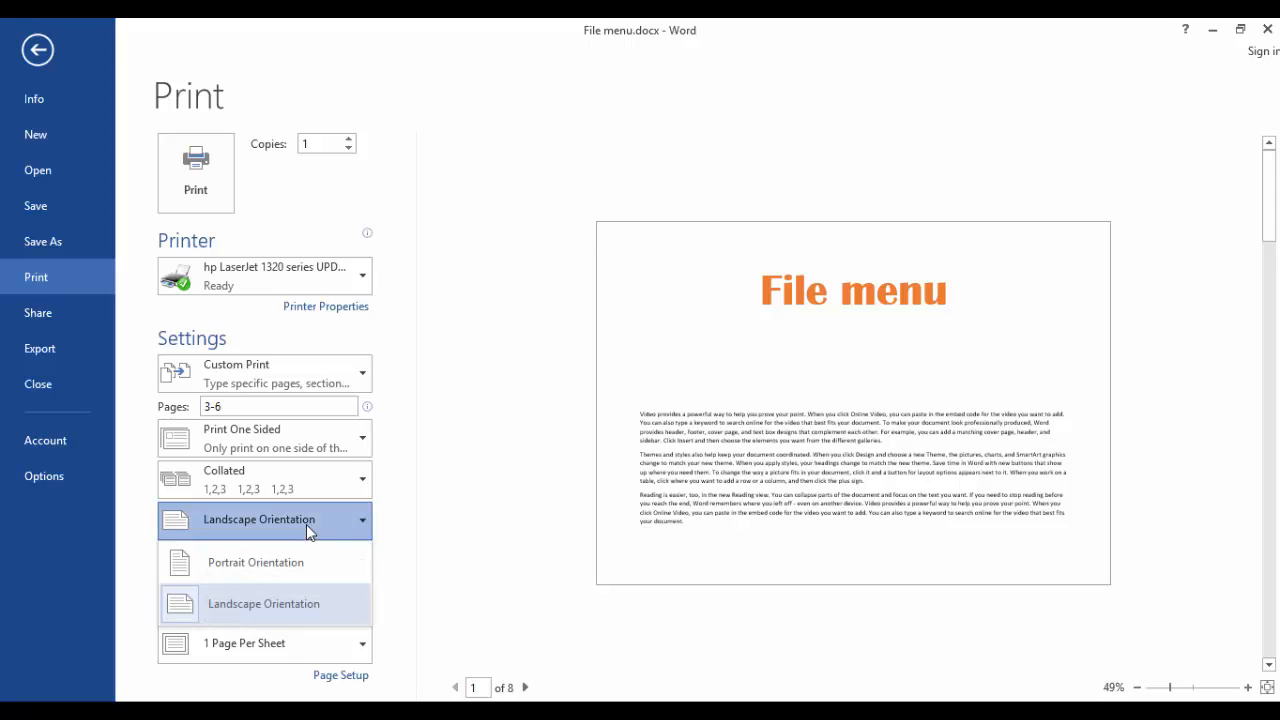
pyautogui.click(291, 566)
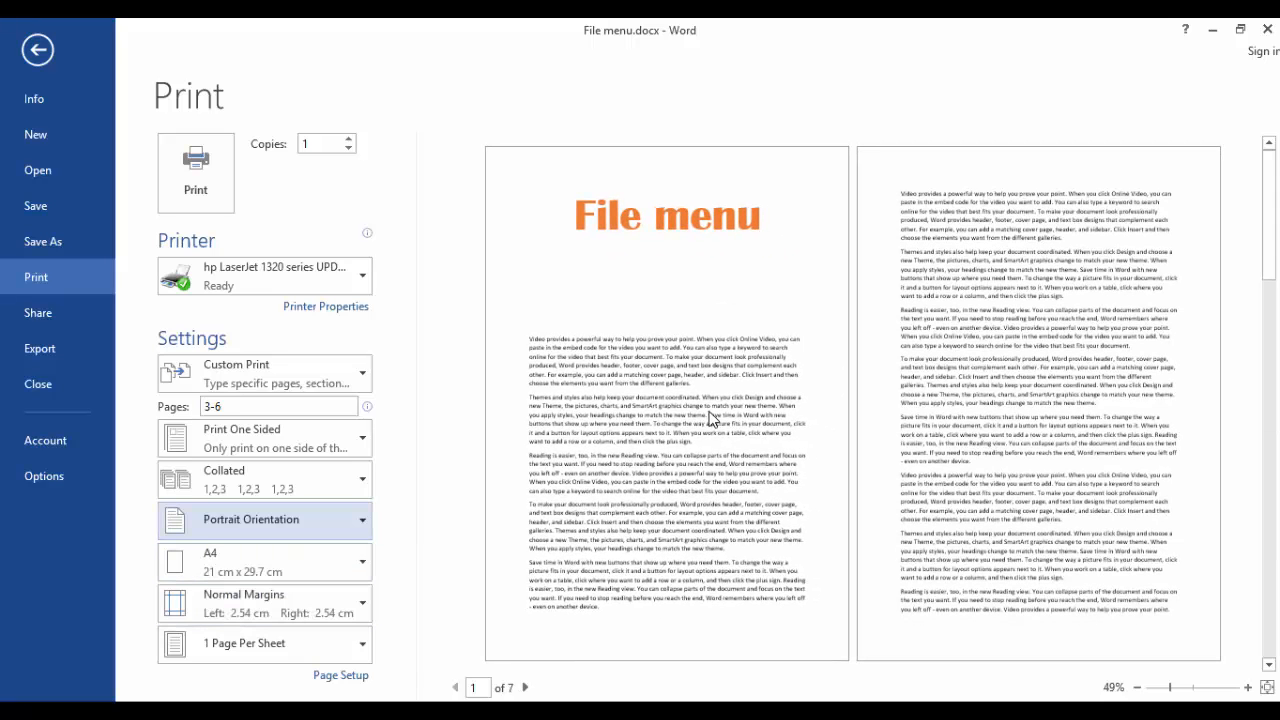
# Step: Review the available paper sizes, reselect A4, and try the Letter paper size
pyautogui.click(268, 560)
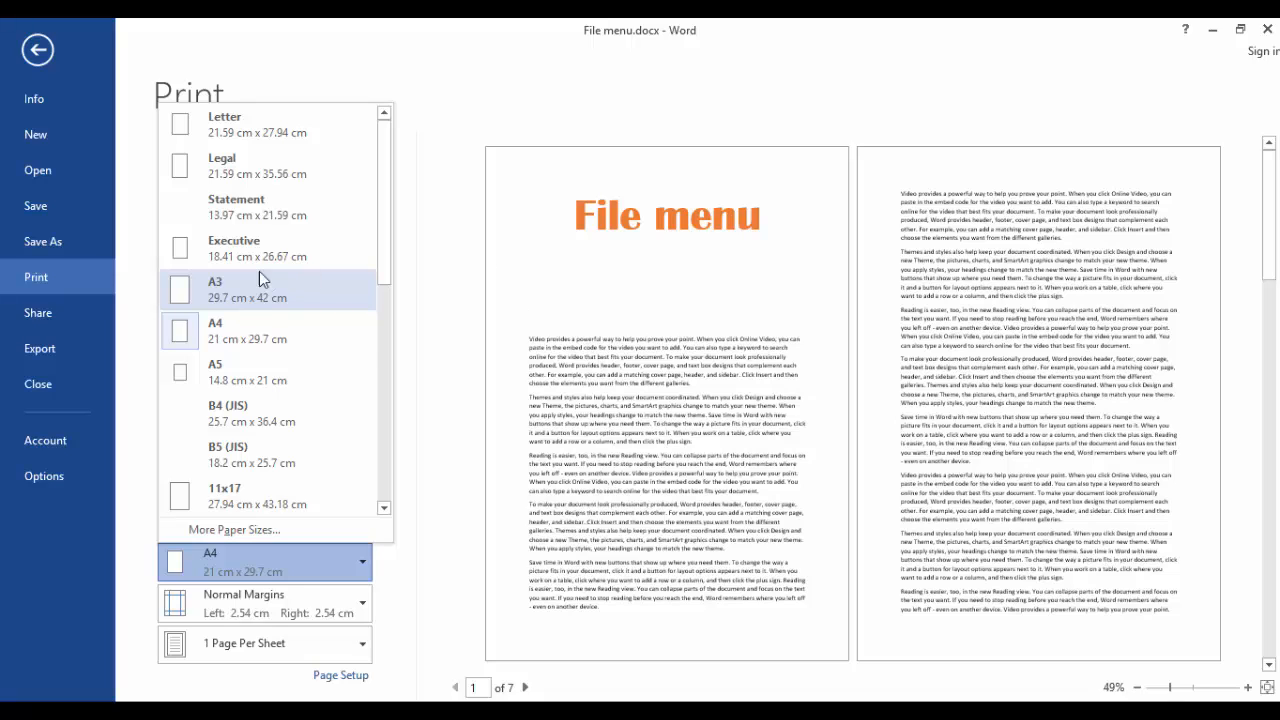
pyautogui.click(240, 330)
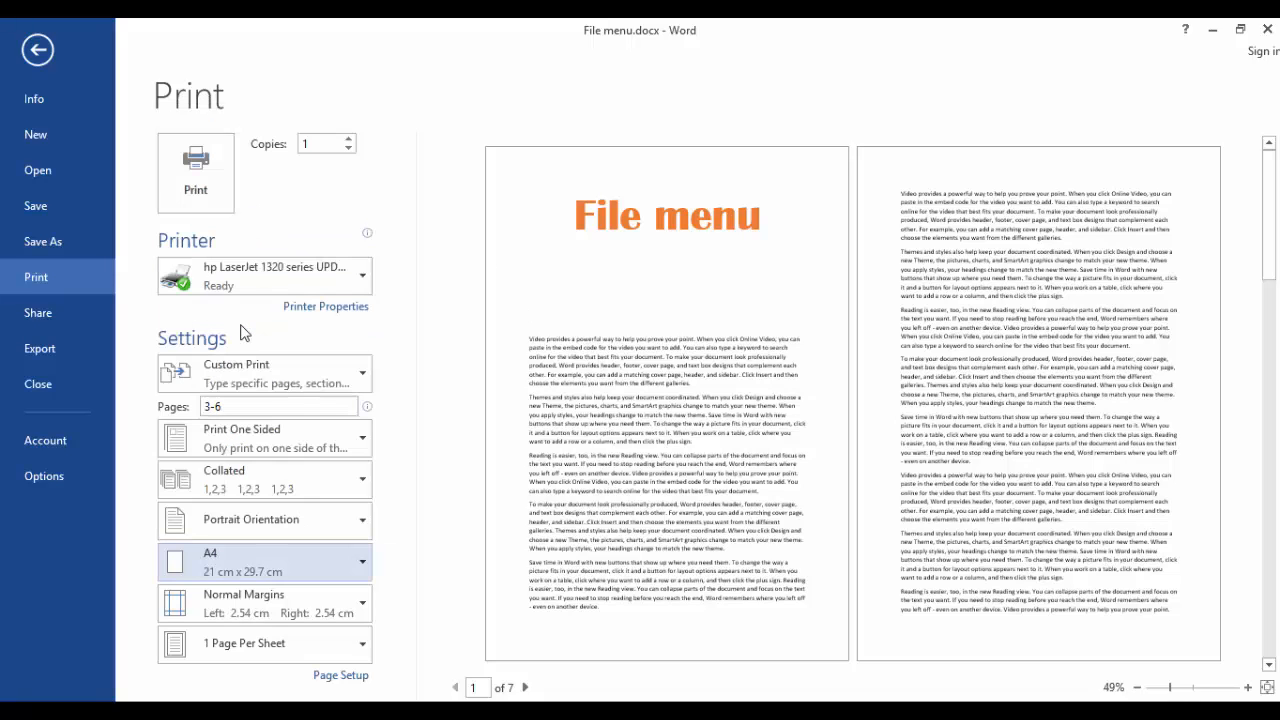
pyautogui.click(279, 551)
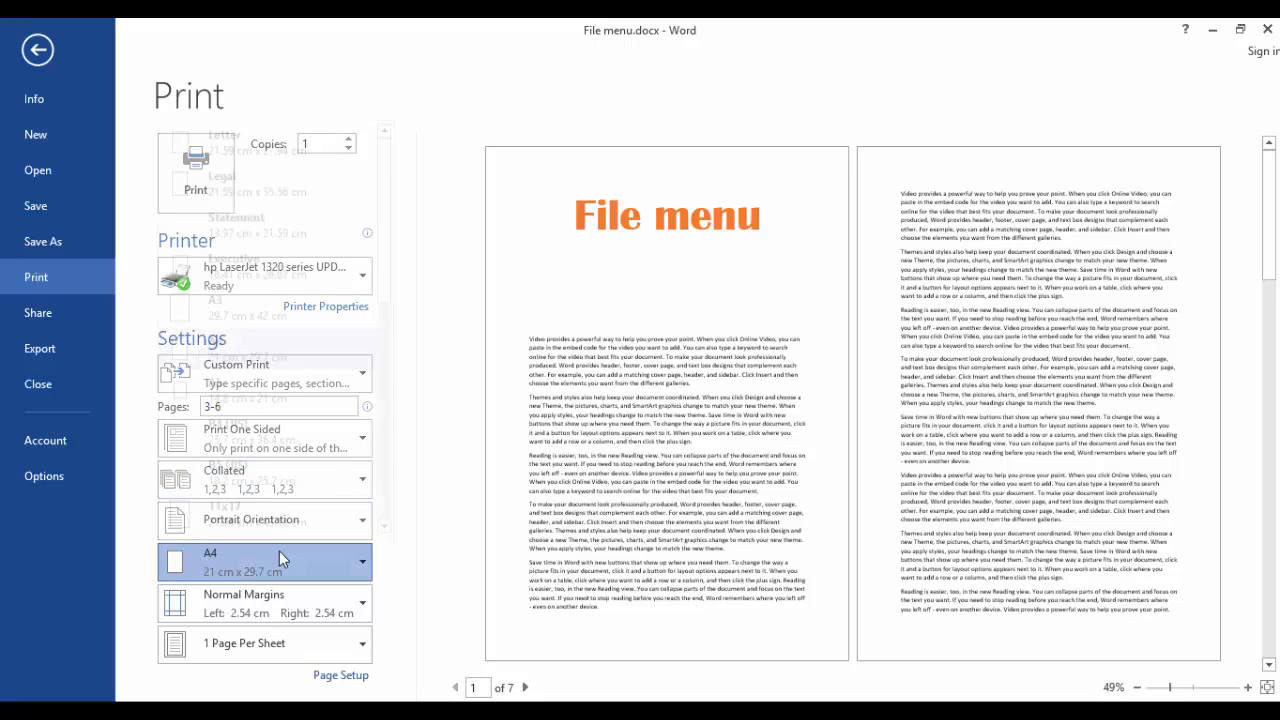
pyautogui.click(286, 130)
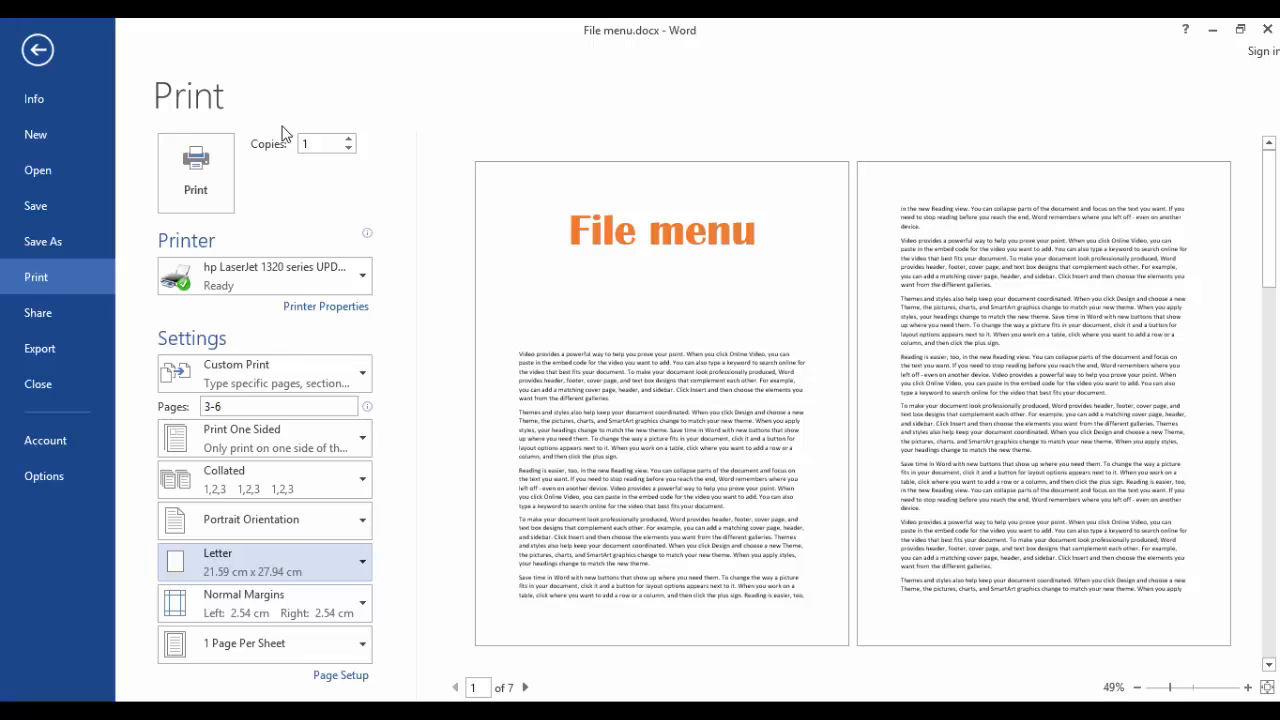
# Step: Try the Legal paper size, check the page layout in the preview, and set the paper size back to A4
pyautogui.click(298, 565)
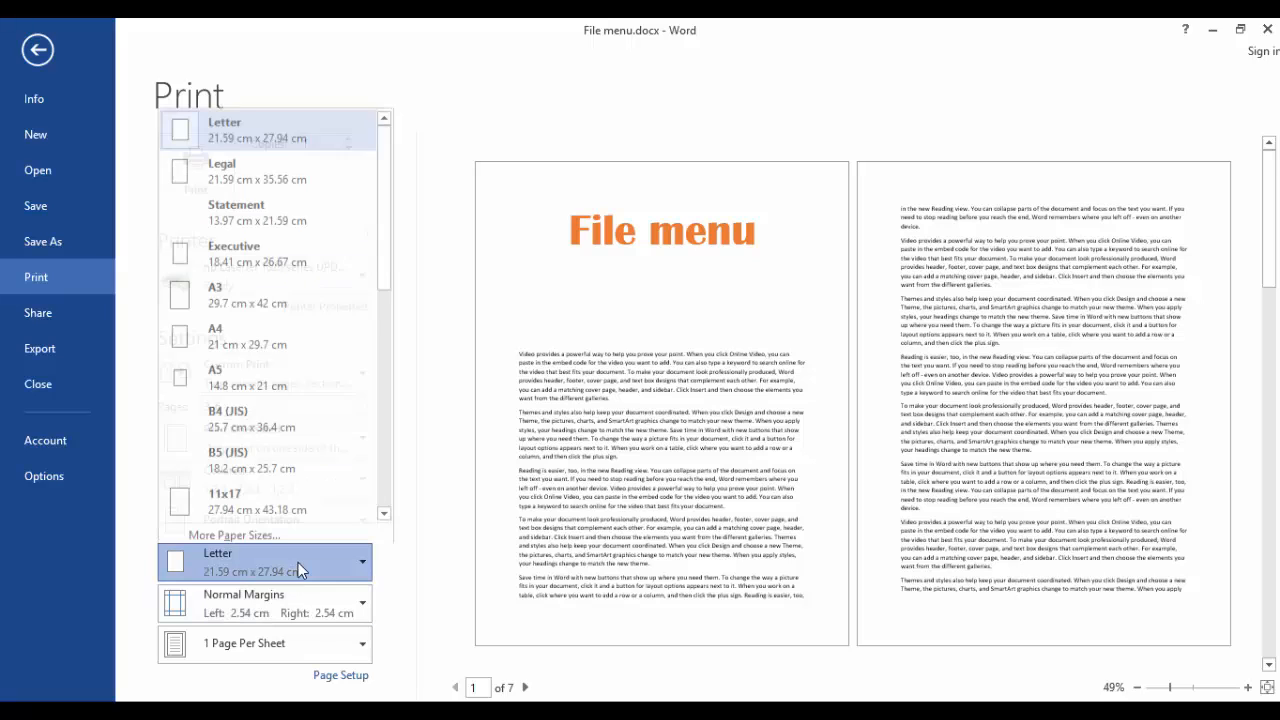
pyautogui.click(311, 166)
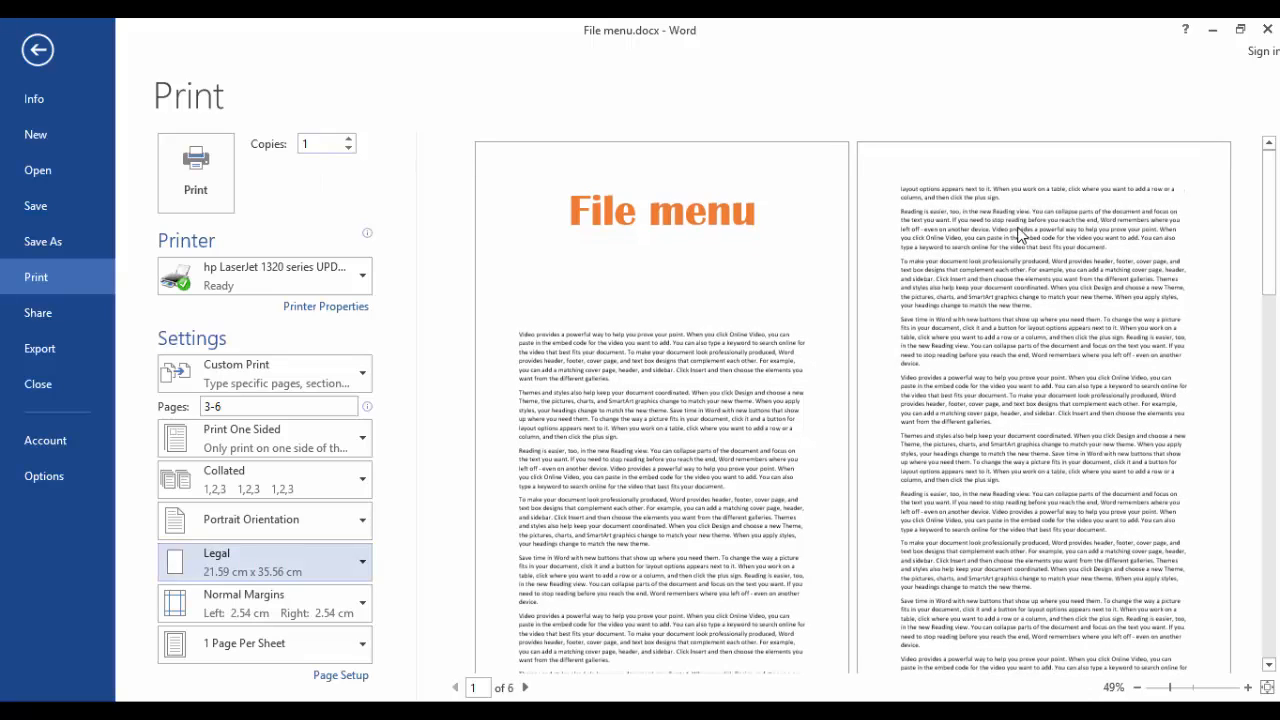
pyautogui.moveTo(1272, 276); pyautogui.dragTo(1275, 298)
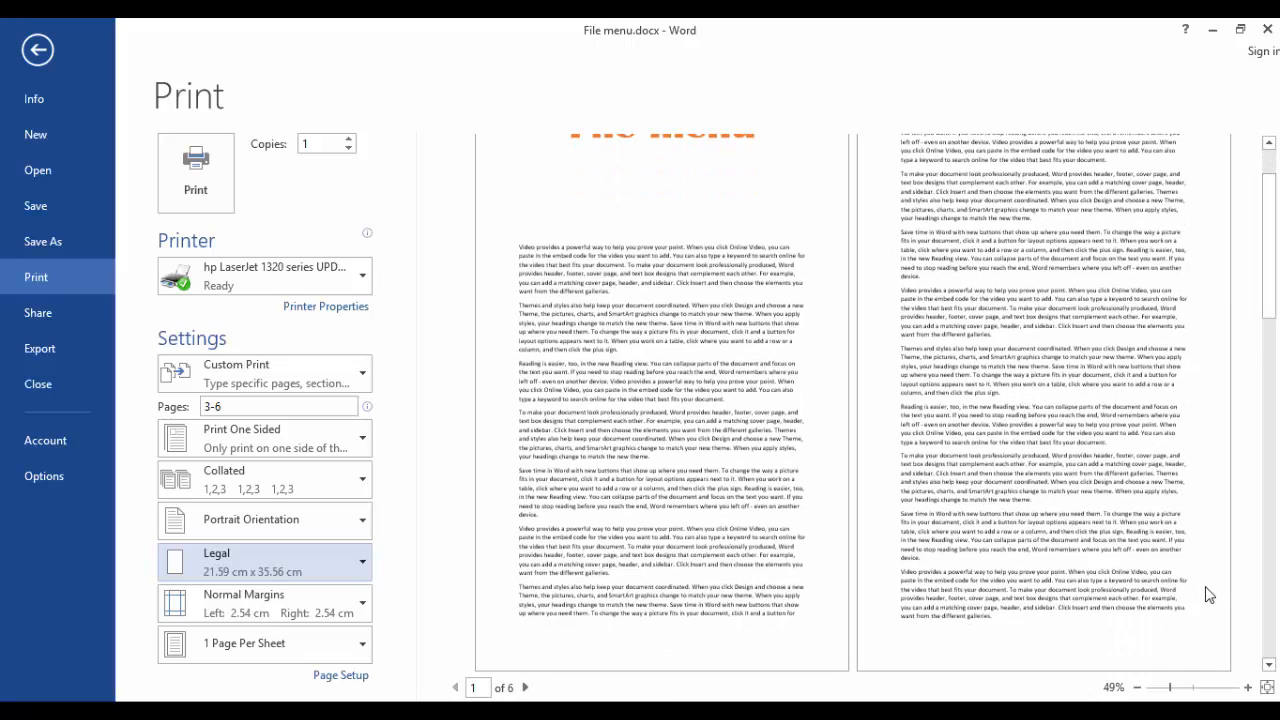
pyautogui.click(1160, 690)
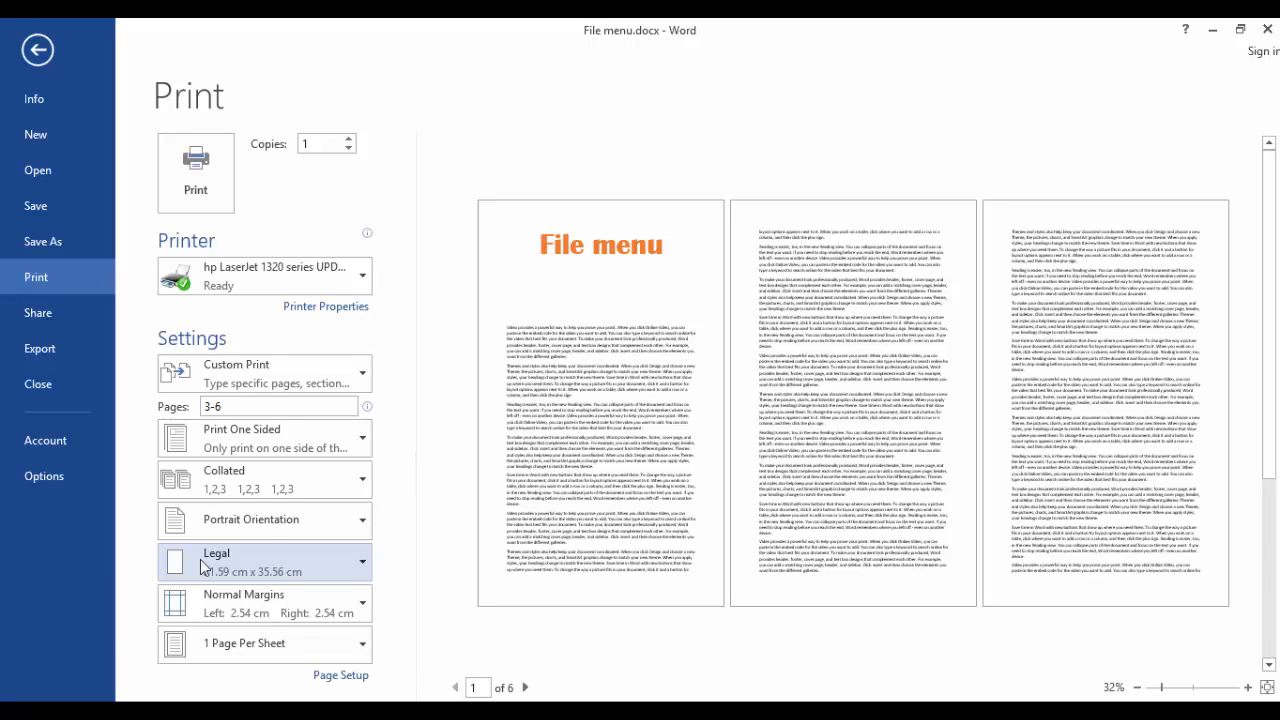
pyautogui.click(349, 565)
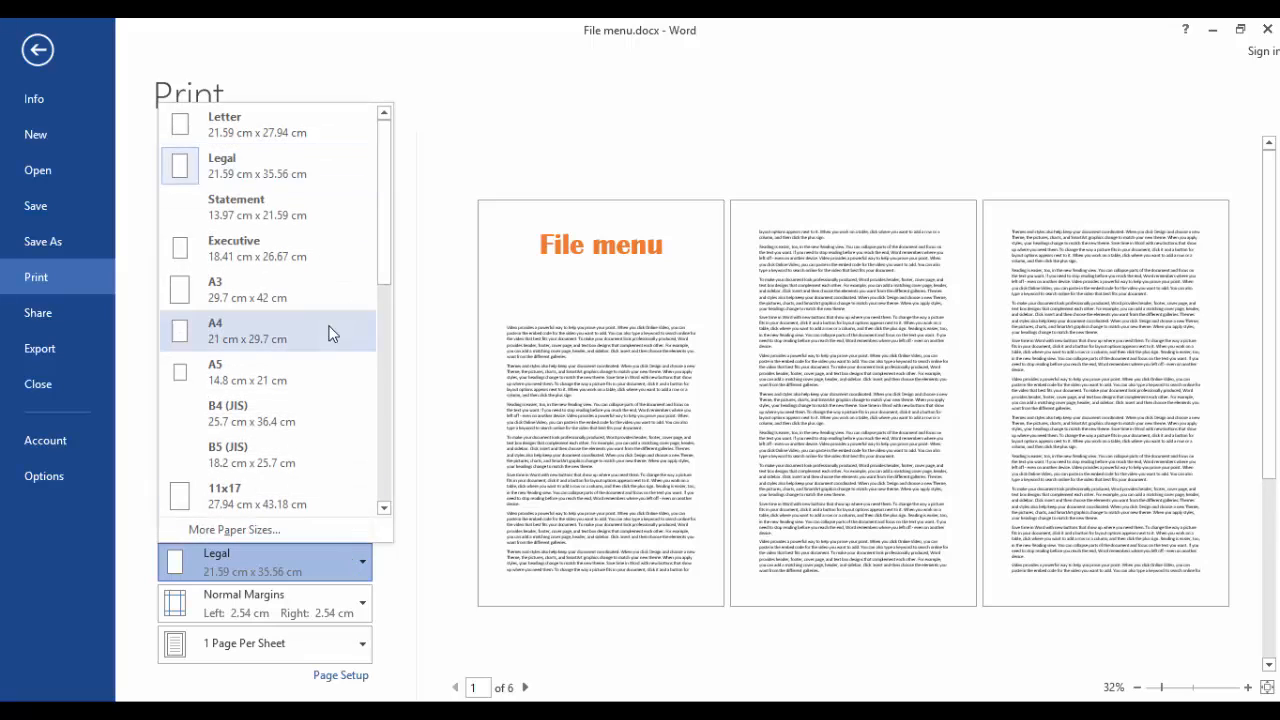
pyautogui.click(335, 327)
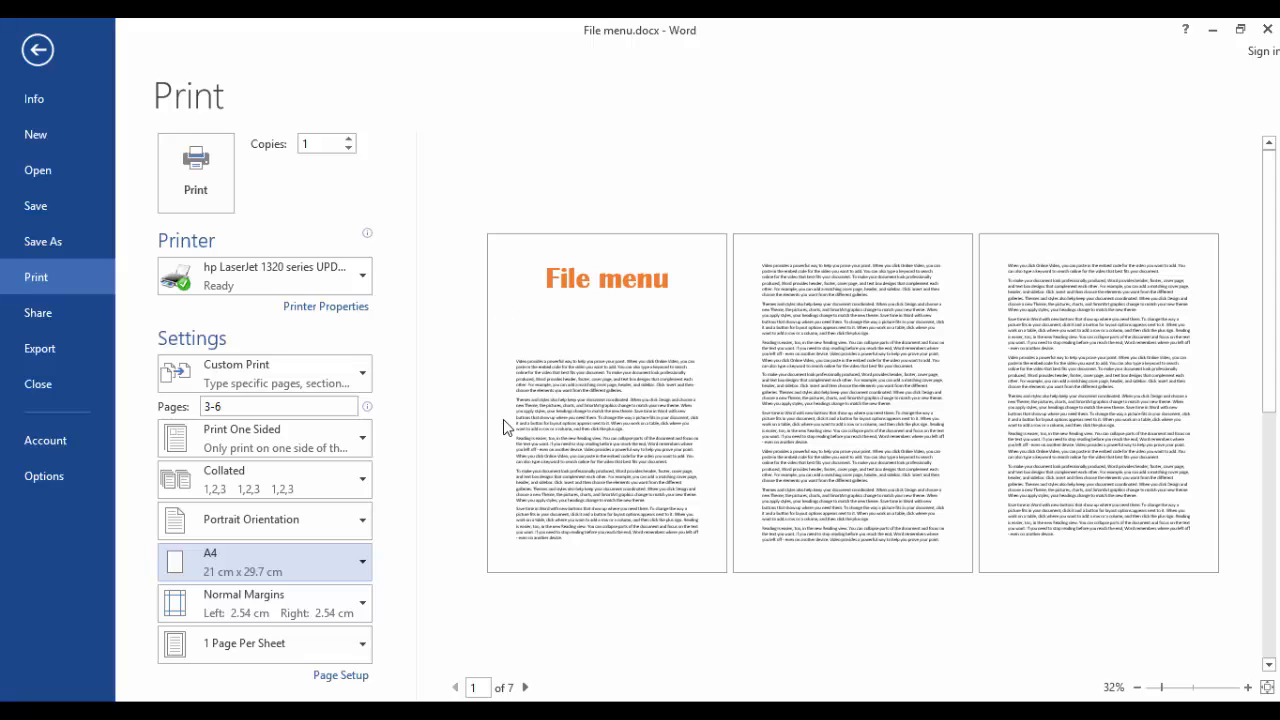
# Step: Try Narrow margins, set the document to Wide margins, and check the pages in the print preview
pyautogui.click(226, 602)
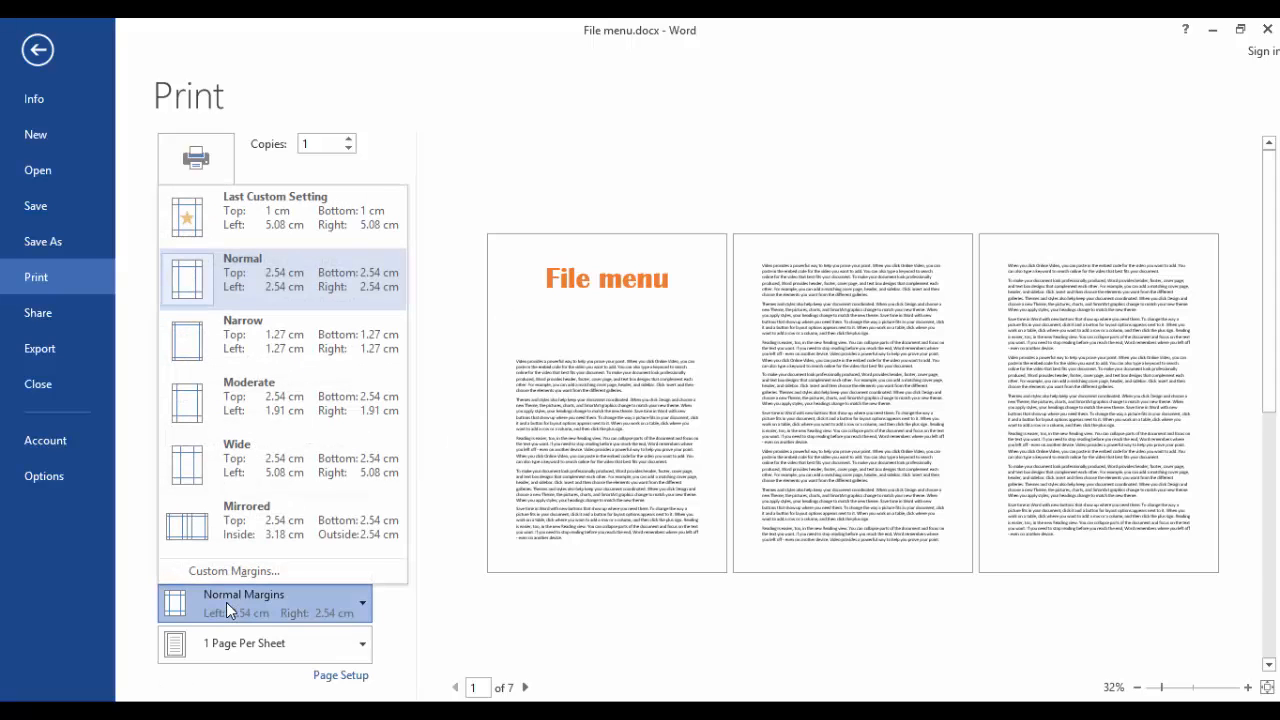
pyautogui.click(246, 339)
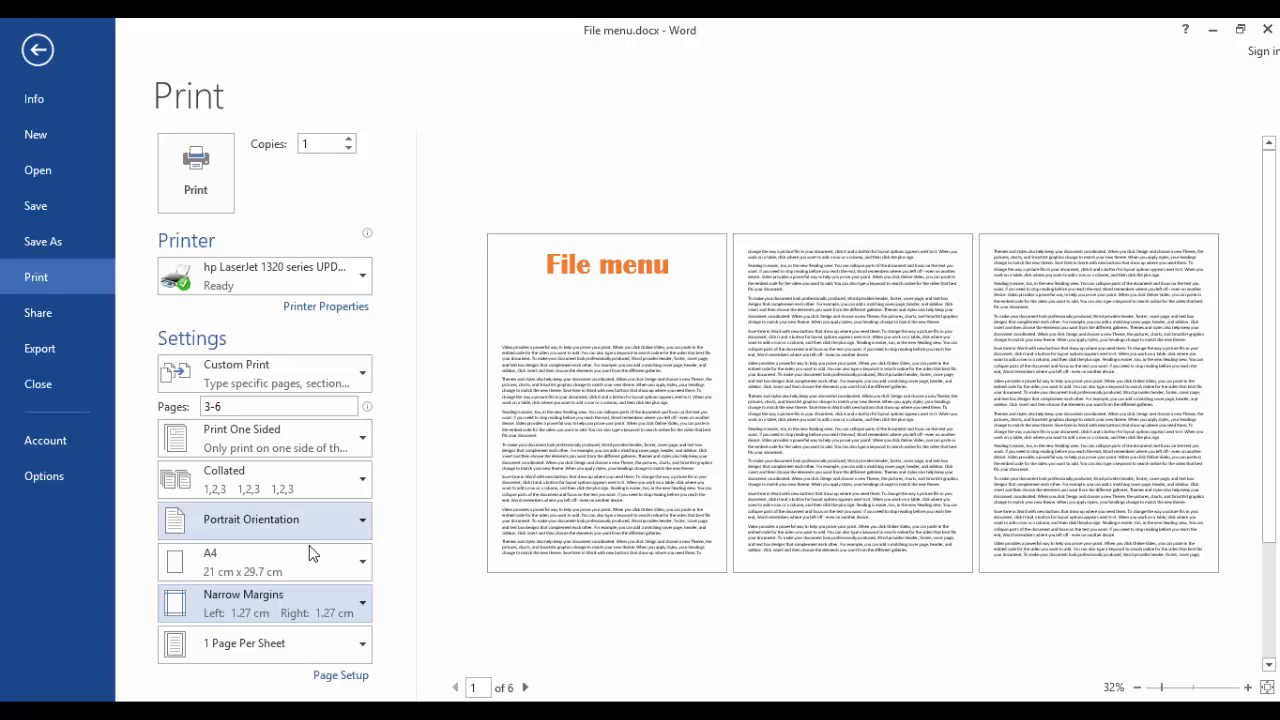
pyautogui.click(284, 600)
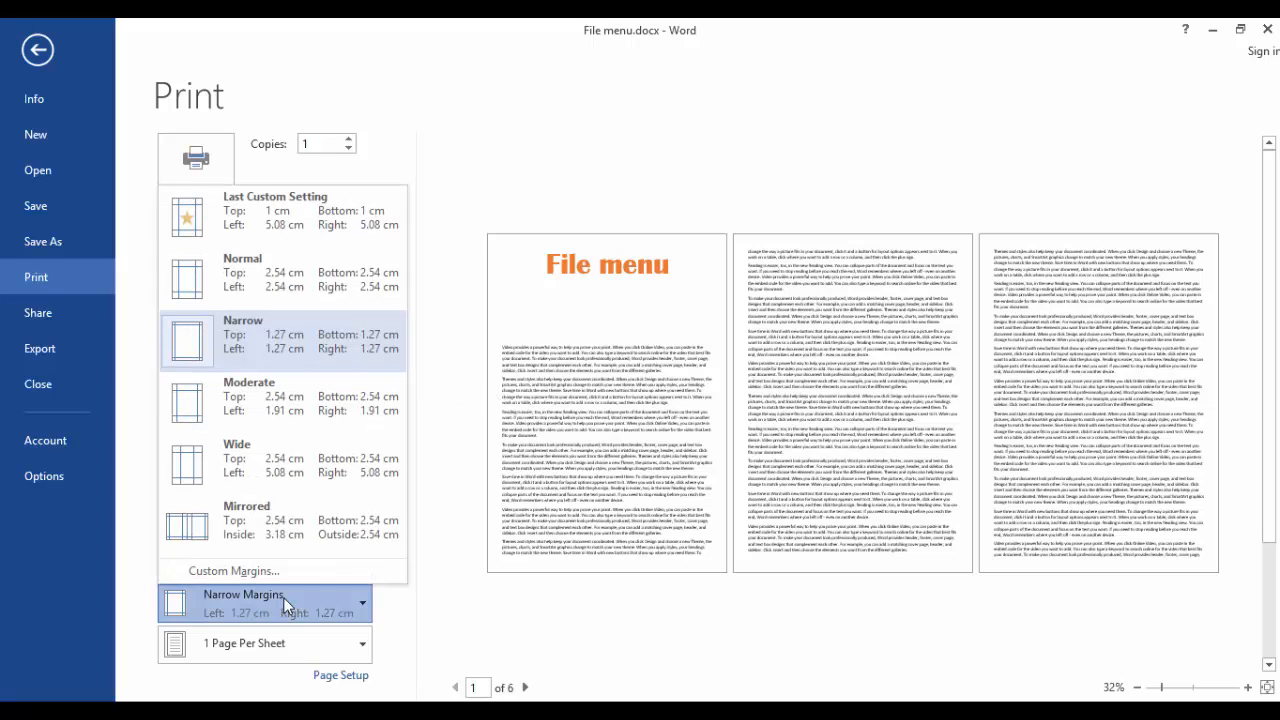
pyautogui.click(286, 455)
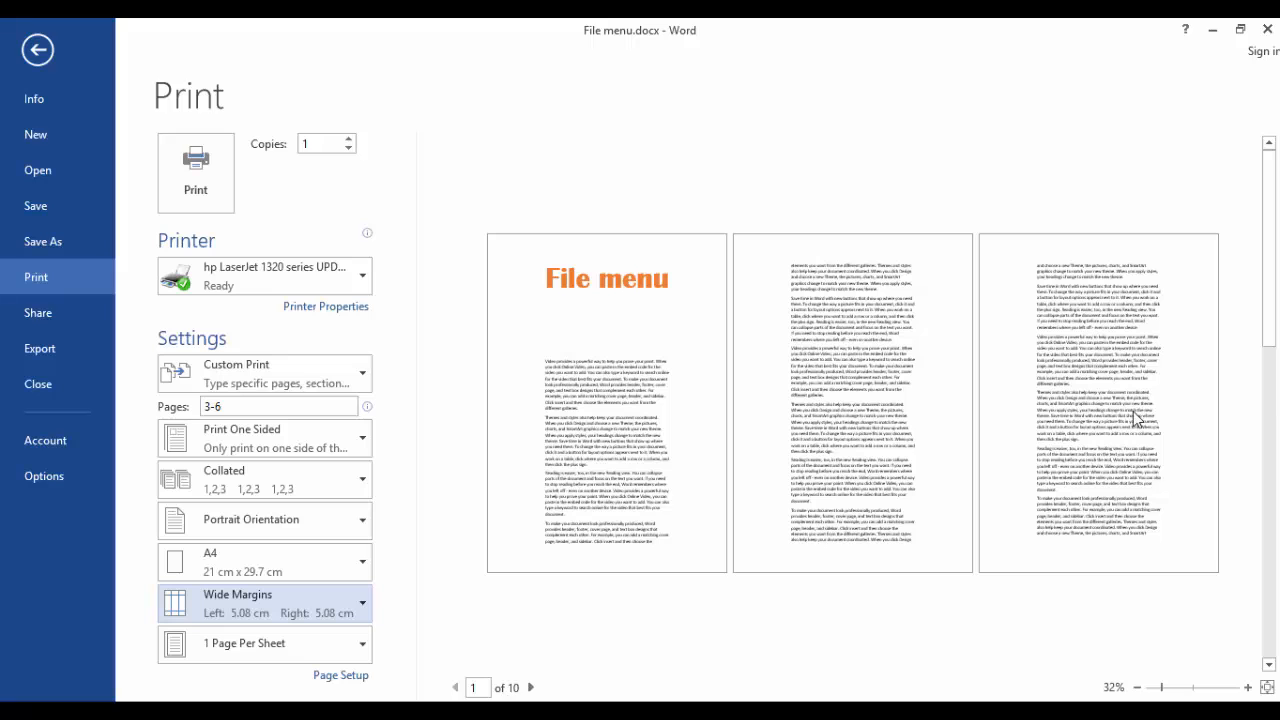
pyautogui.moveTo(1268, 320); pyautogui.dragTo(1275, 397)
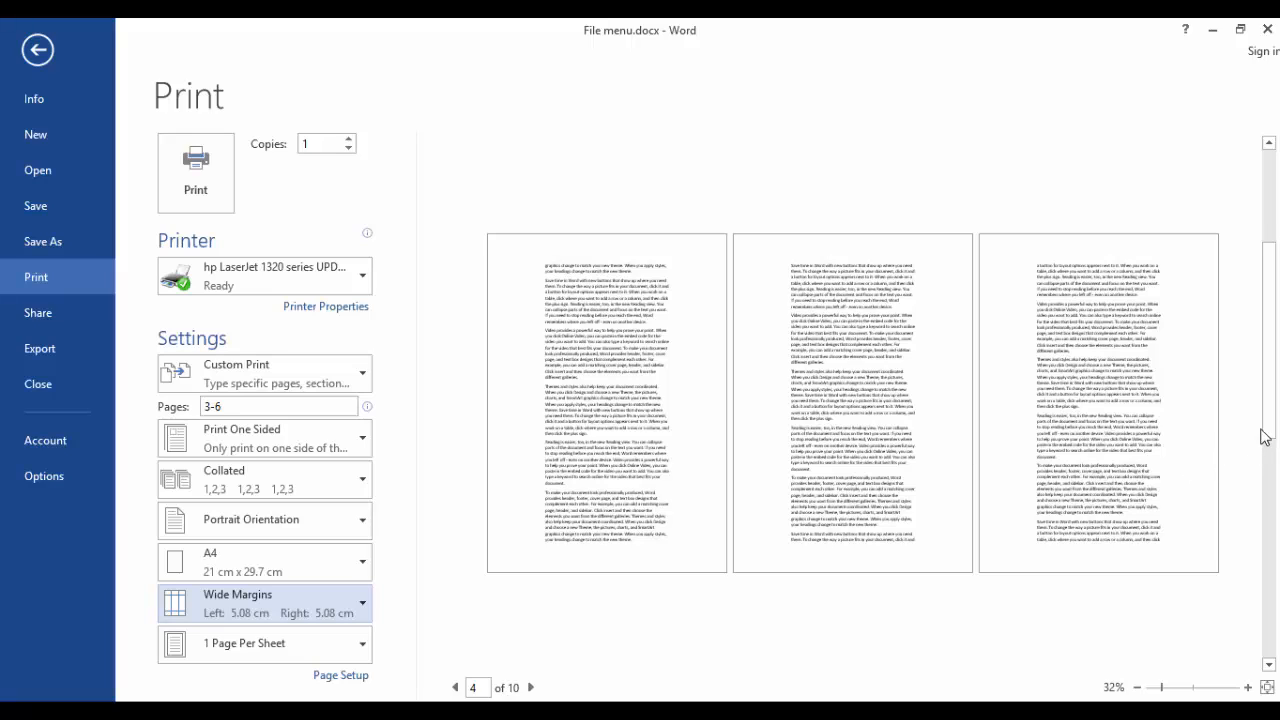
pyautogui.moveTo(1272, 427); pyautogui.dragTo(1274, 333)
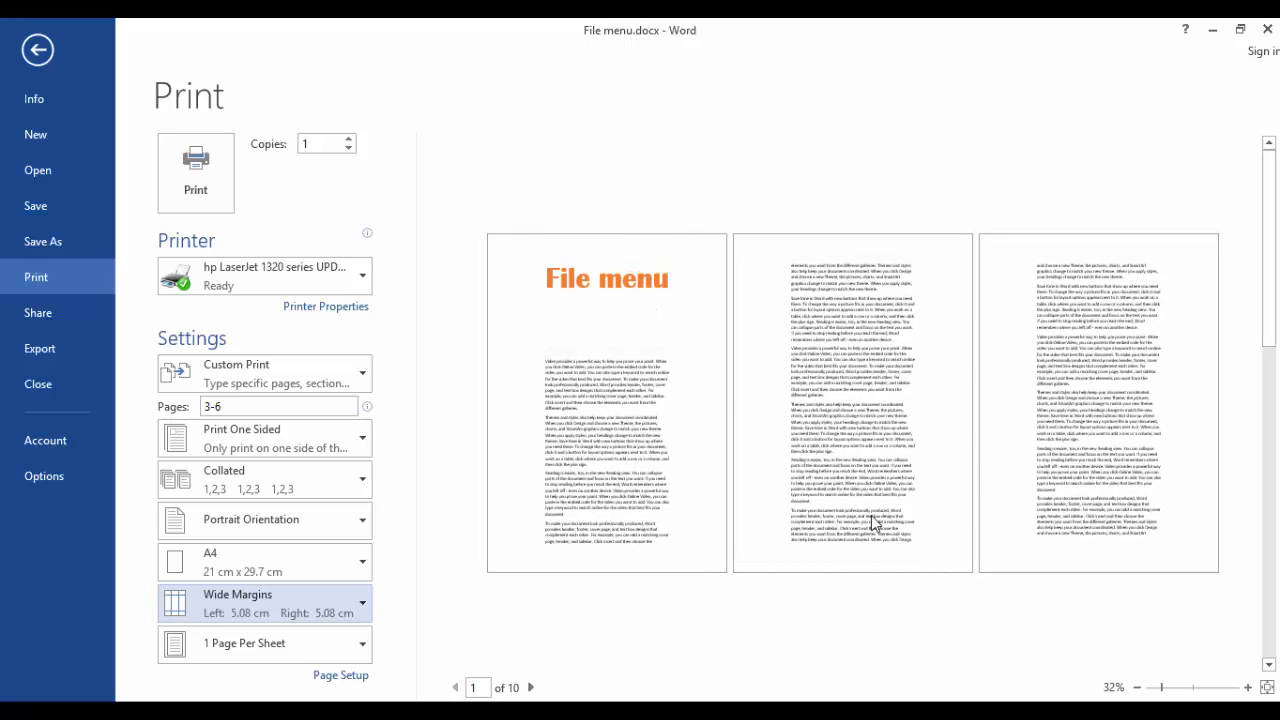
# Step: Review the margin presets and the custom margin settings in Page Setup, leaving them without applying changes
pyautogui.click(340, 600)
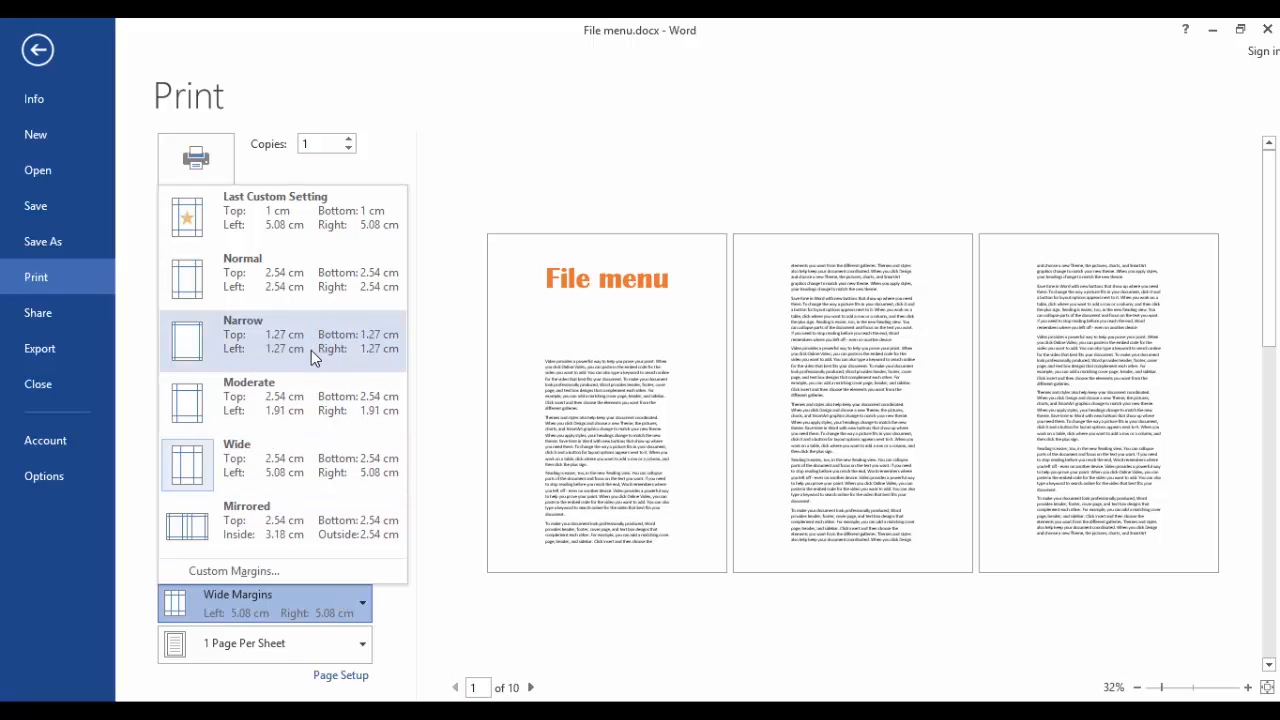
pyautogui.click(259, 570)
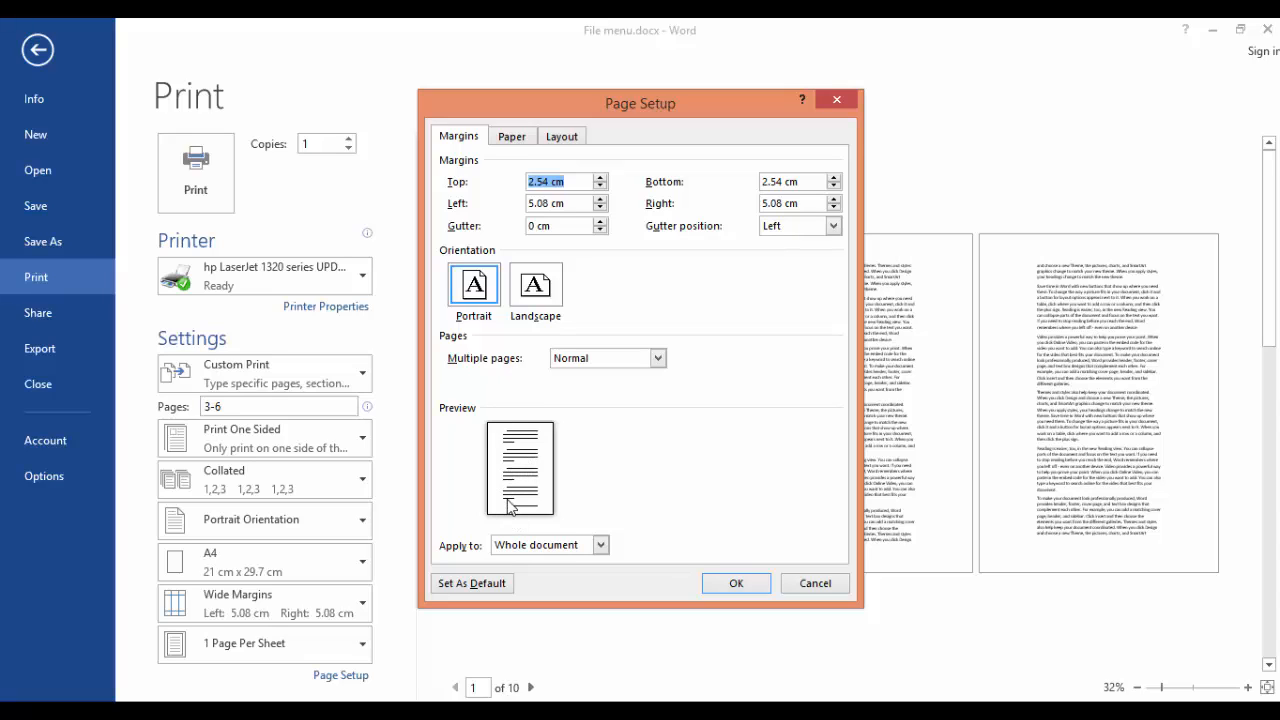
pyautogui.click(810, 584)
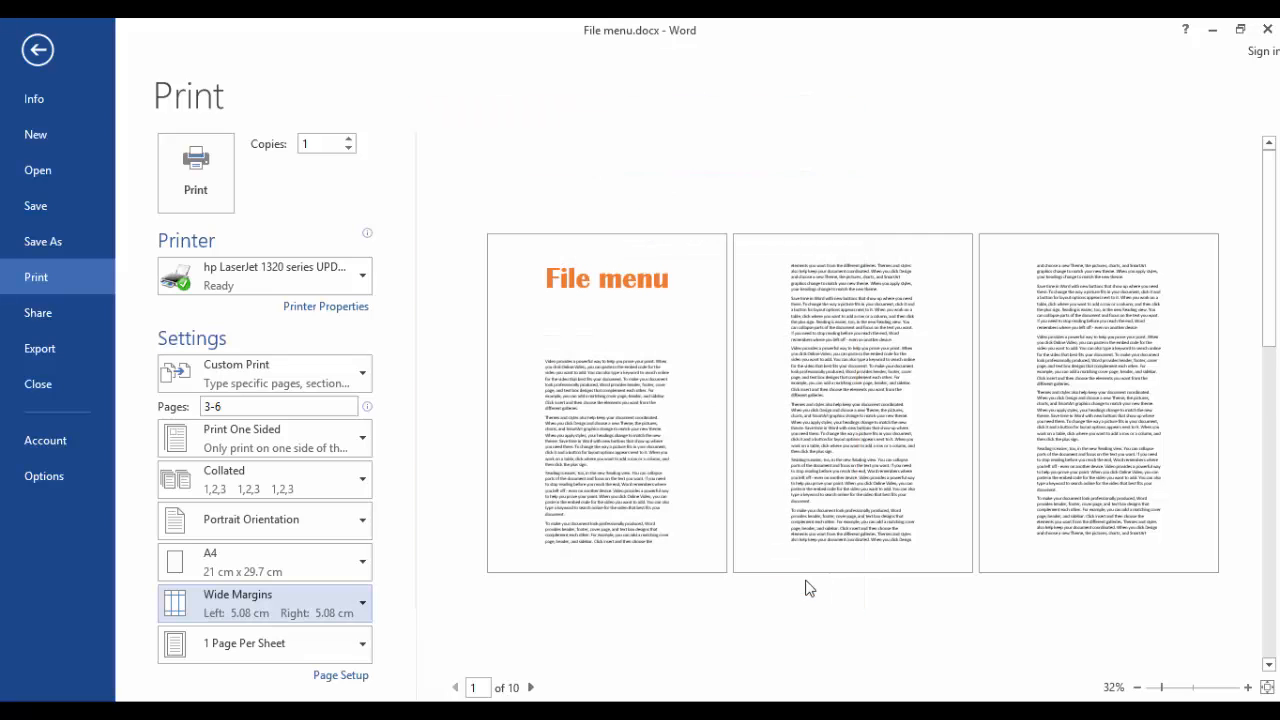